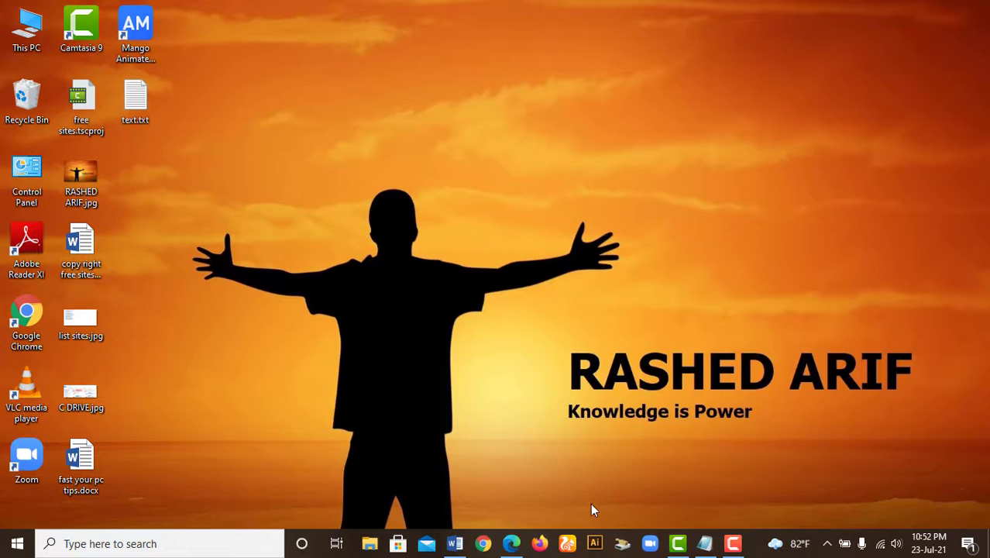
# - Bring up the text.txt script and check its drive letters against the drives listed in This PC
pyautogui.click(707, 549)
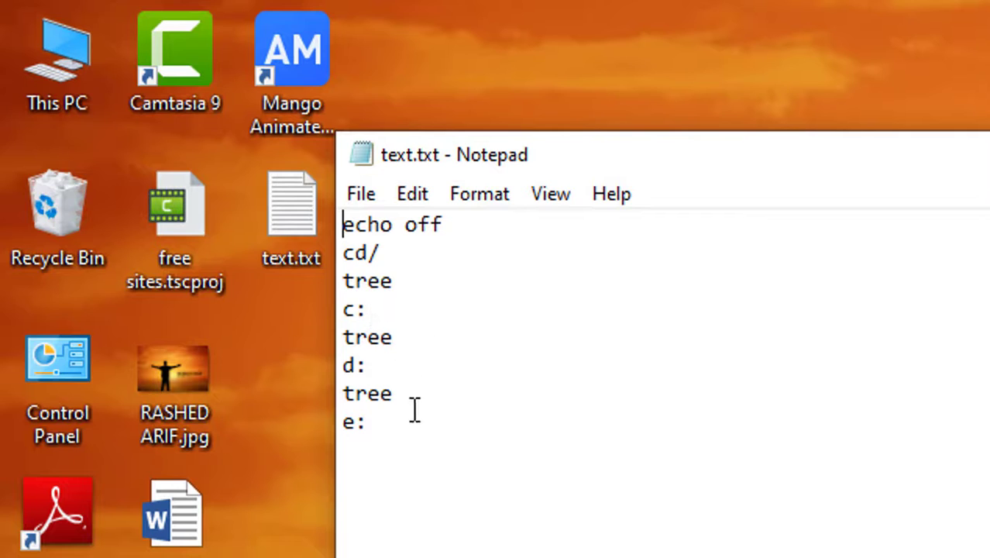
pyautogui.moveTo(399, 440); pyautogui.dragTo(350, 234)
pyautogui.click(440, 451)
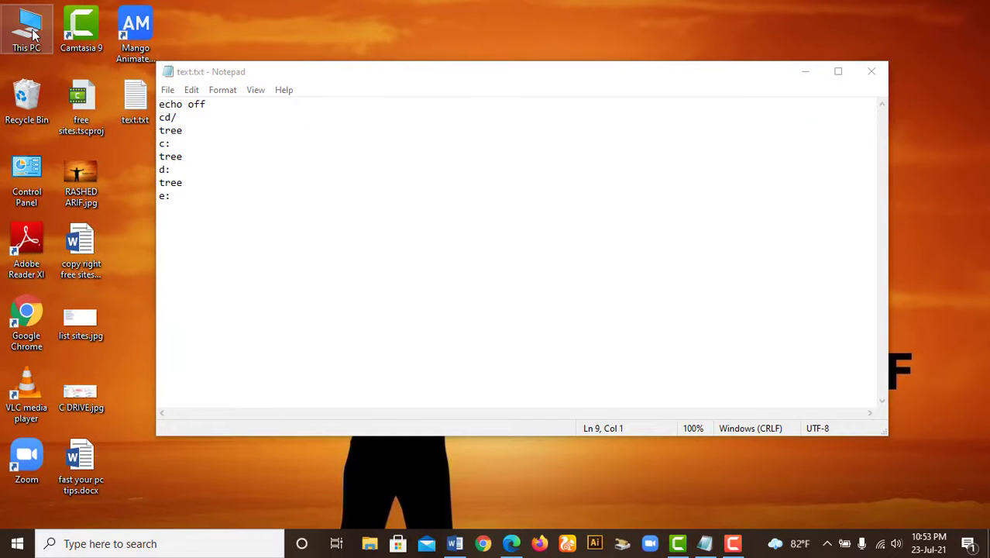
pyautogui.doubleClick(31, 30)
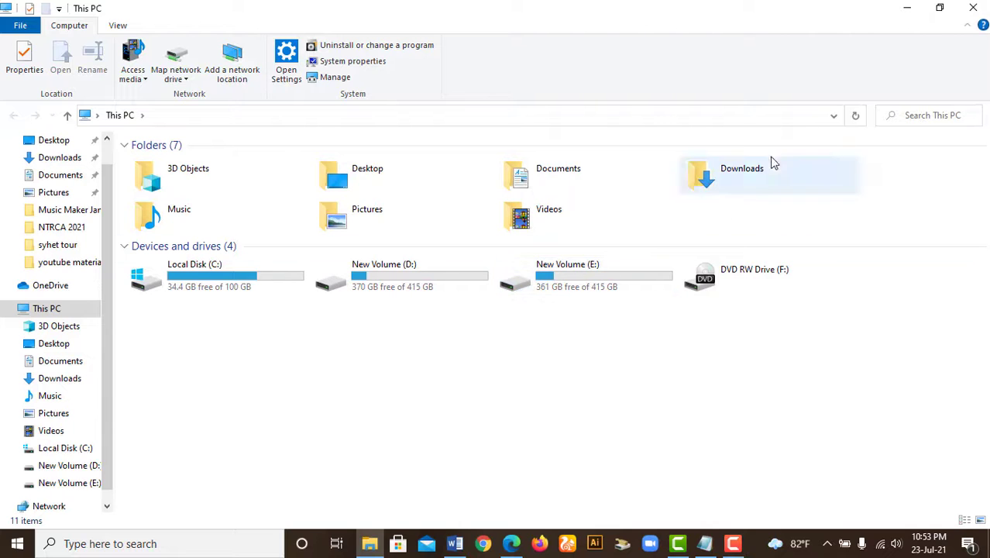
pyautogui.click(974, 8)
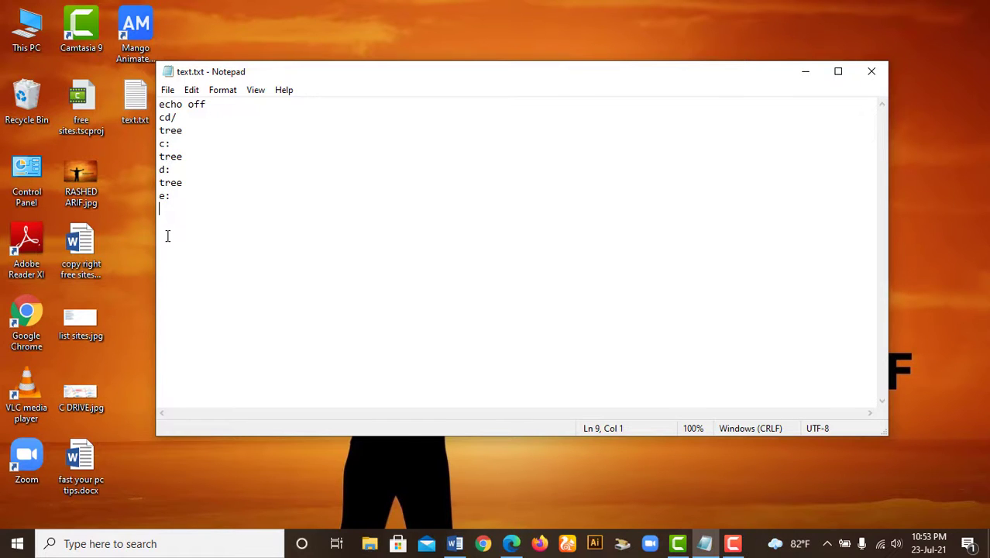
# - Save a copy of the script as Refresh.bat on the Desktop and minimize the editor
pyautogui.click(168, 93)
pyautogui.click(195, 168)
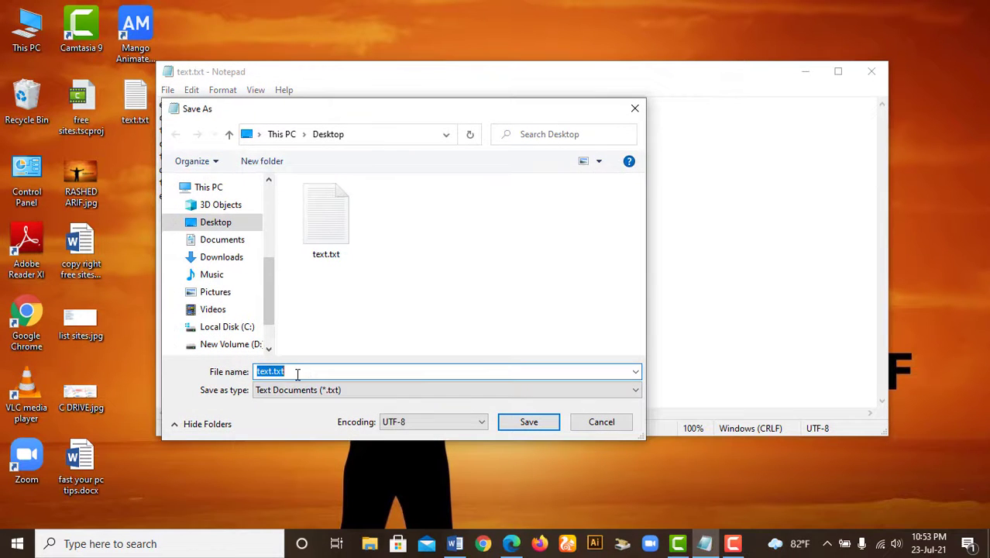
pyautogui.press('BackSpace')
pyautogui.write('r')
pyautogui.press('BackSpace')
pyautogui.write('R')
pyautogui.press('capslock')
pyautogui.write('eshe')
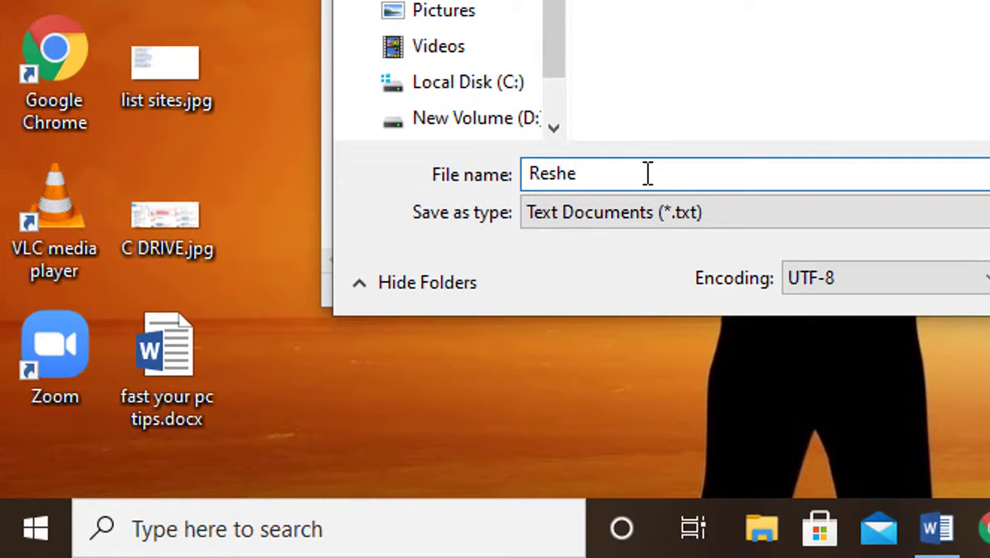
pyautogui.press('BackSpace')
pyautogui.press('BackSpace')
pyautogui.write('fresh')
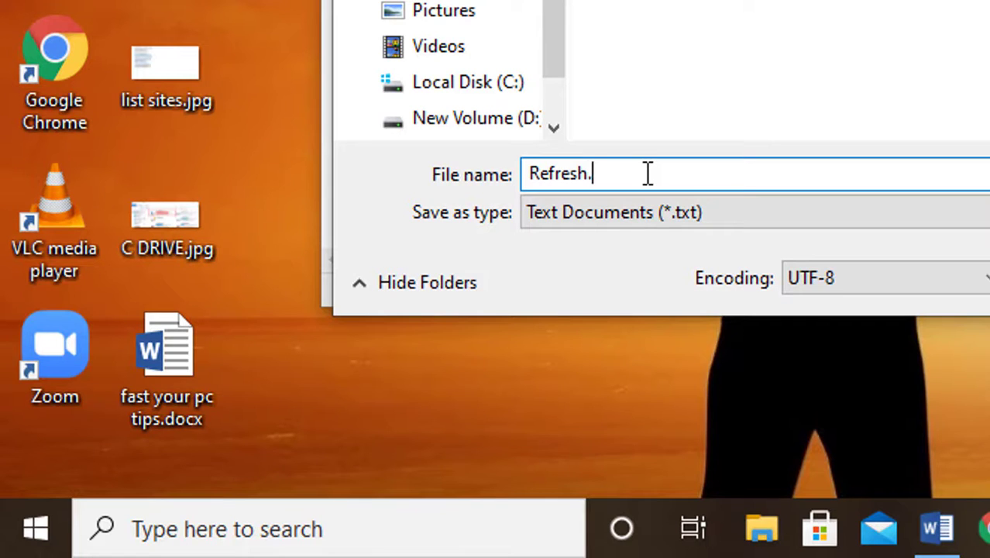
pyautogui.write('.bat')
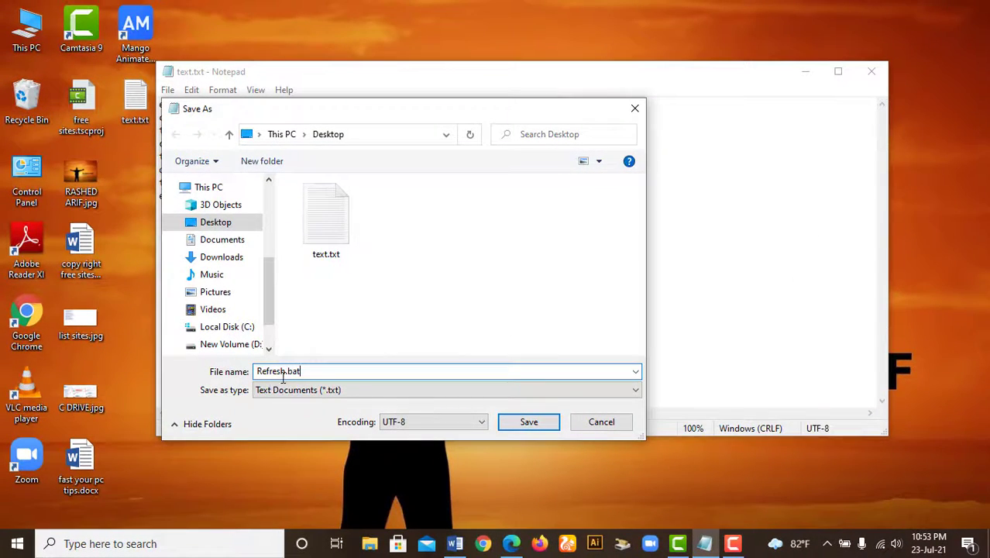
pyautogui.click(214, 223)
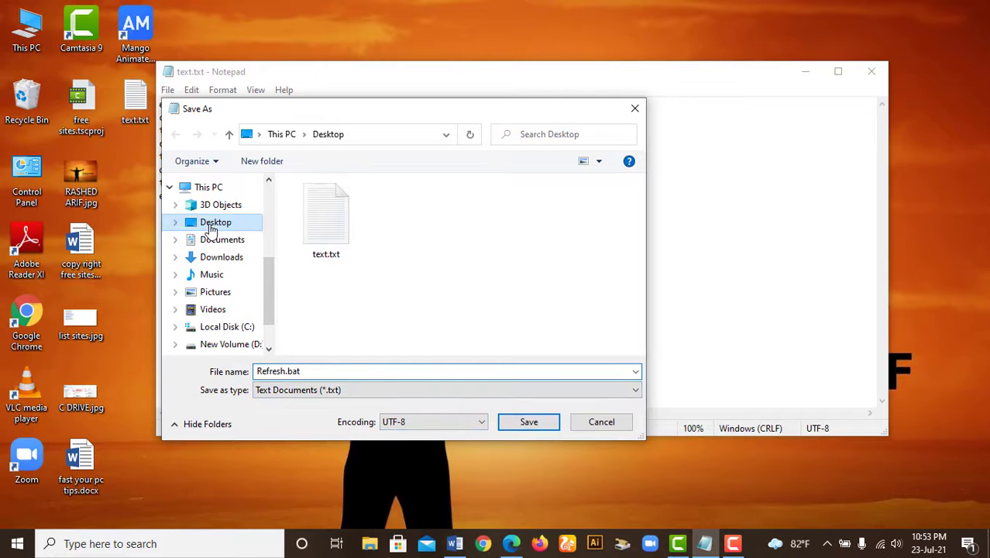
pyautogui.click(547, 427)
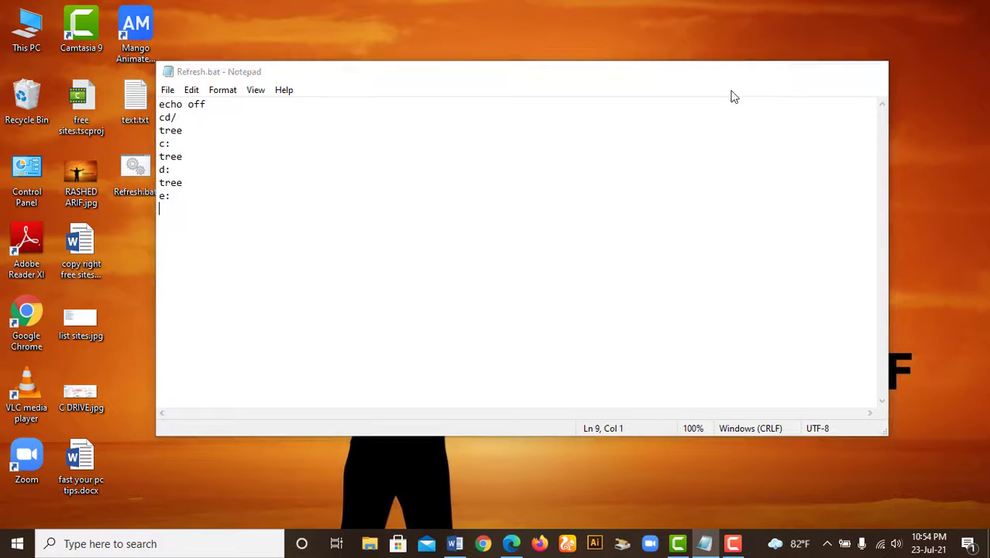
pyautogui.click(806, 72)
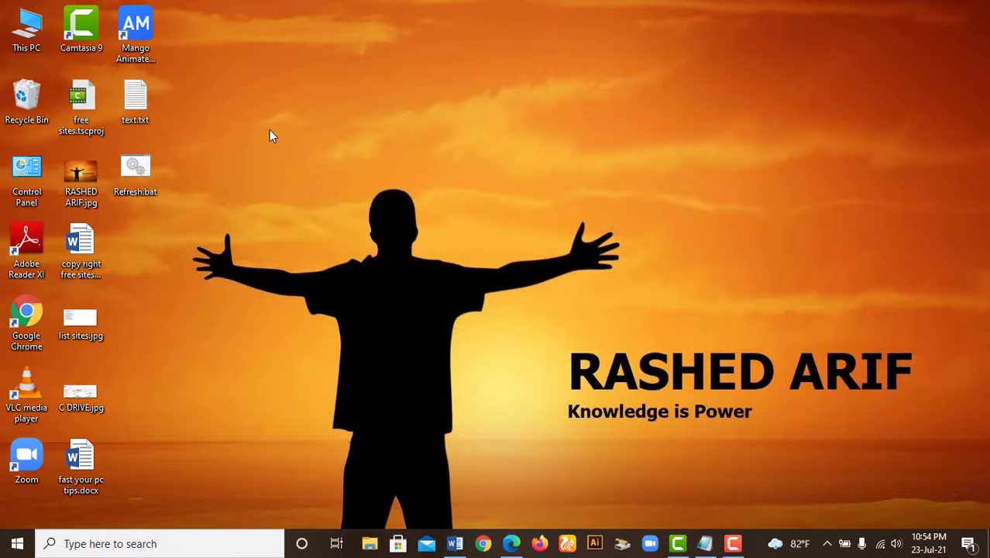
# - Run Refresh.bat from the desktop, move its console window aside, and close it
pyautogui.doubleClick(132, 173)
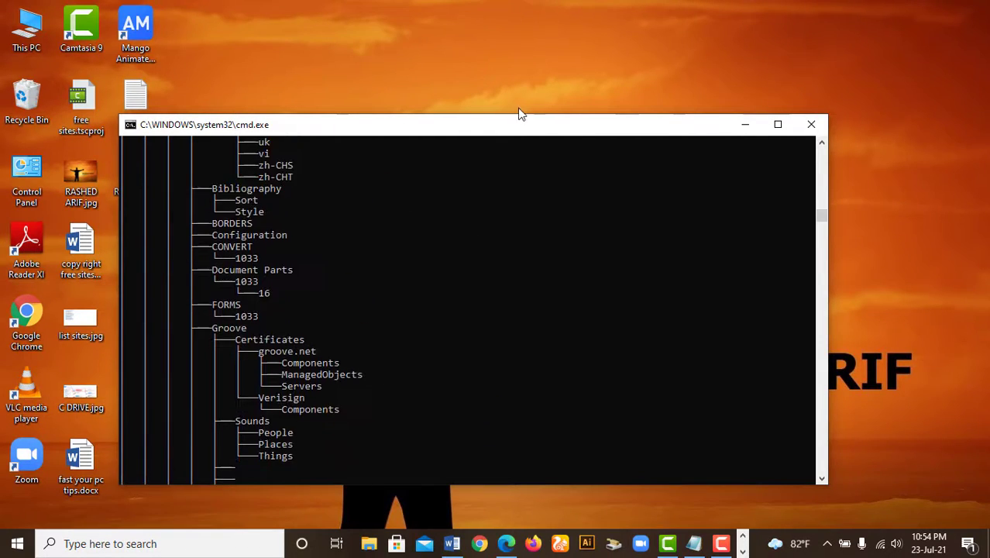
pyautogui.moveTo(404, 128); pyautogui.dragTo(532, 106)
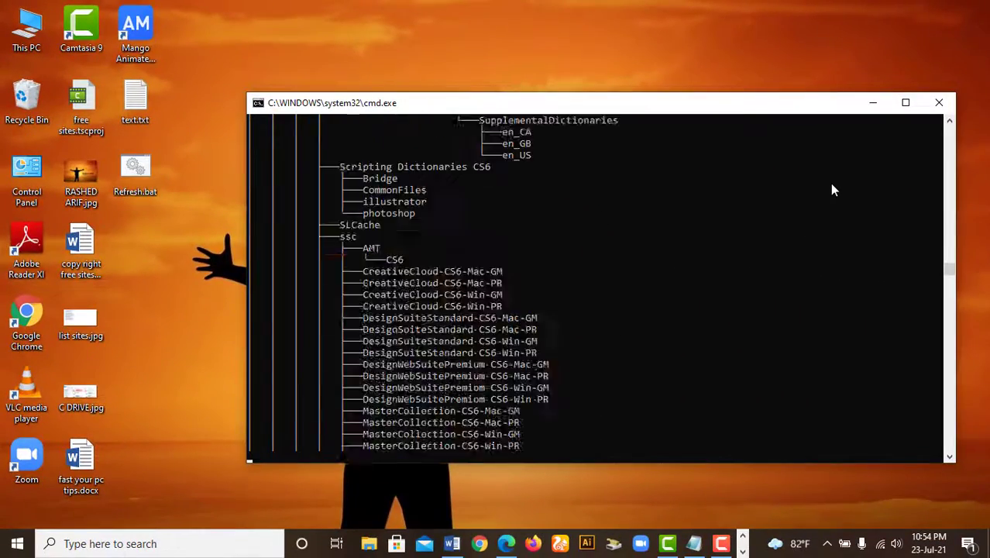
pyautogui.click(939, 103)
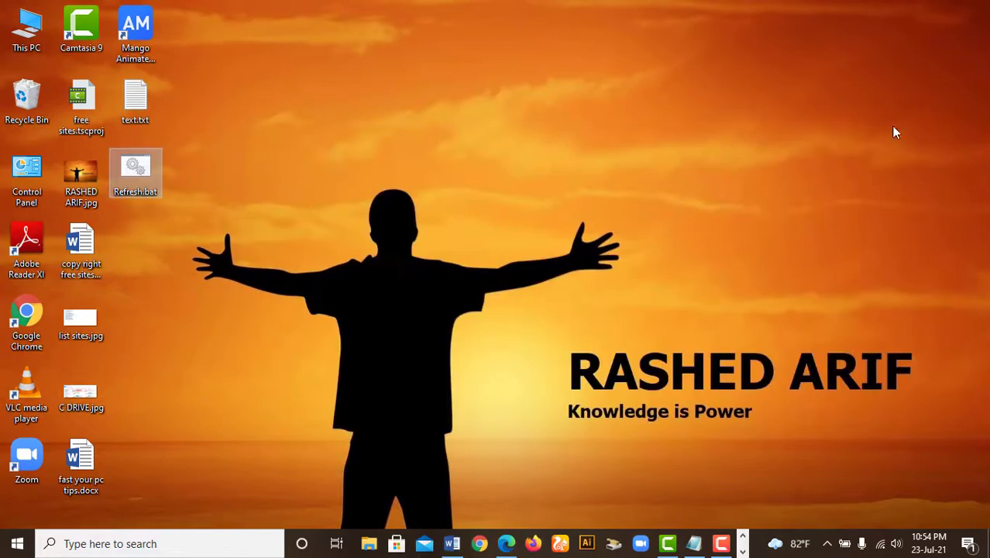
pyautogui.click(452, 544)
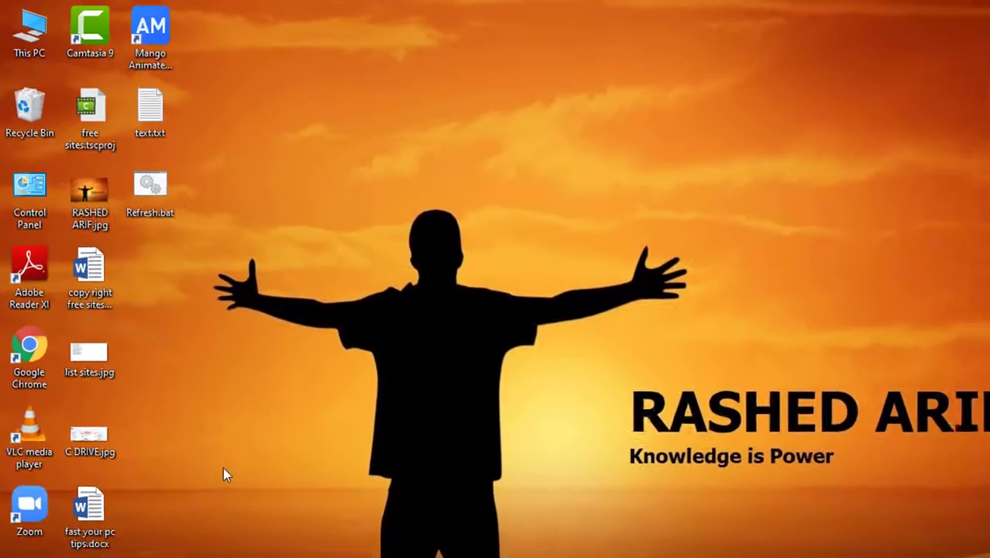
# - Open the user's temporary files folder by running %temp%
pyautogui.press('super+r')
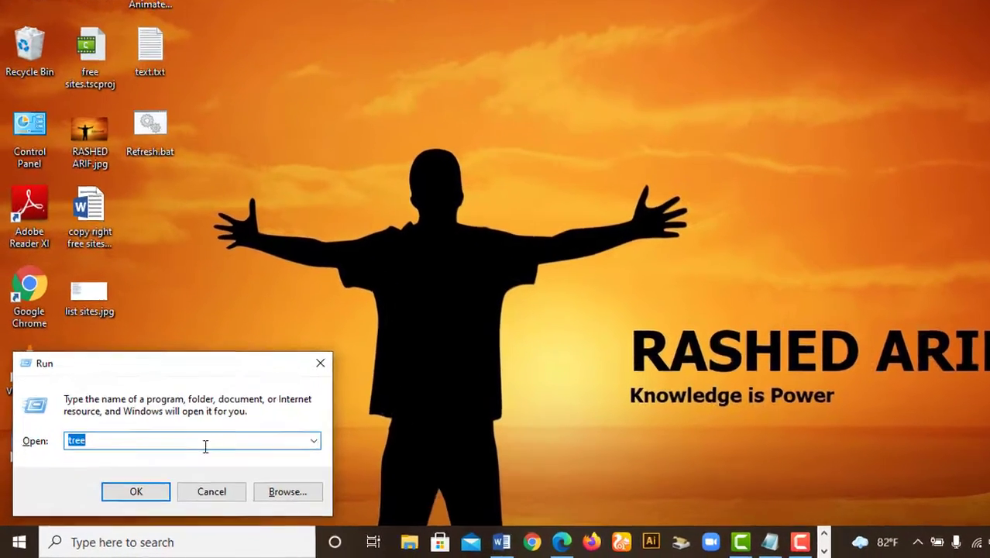
pyautogui.write('%')
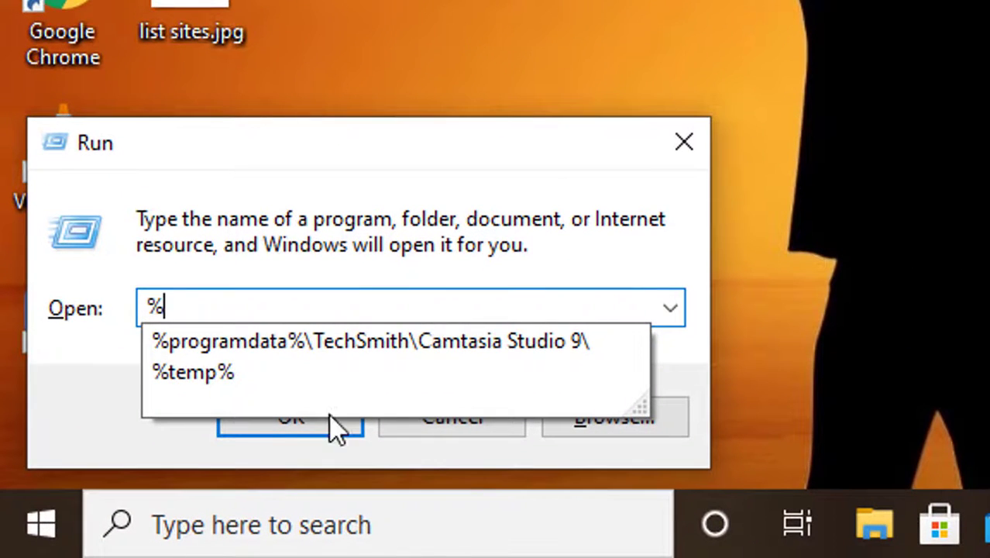
pyautogui.click(236, 374)
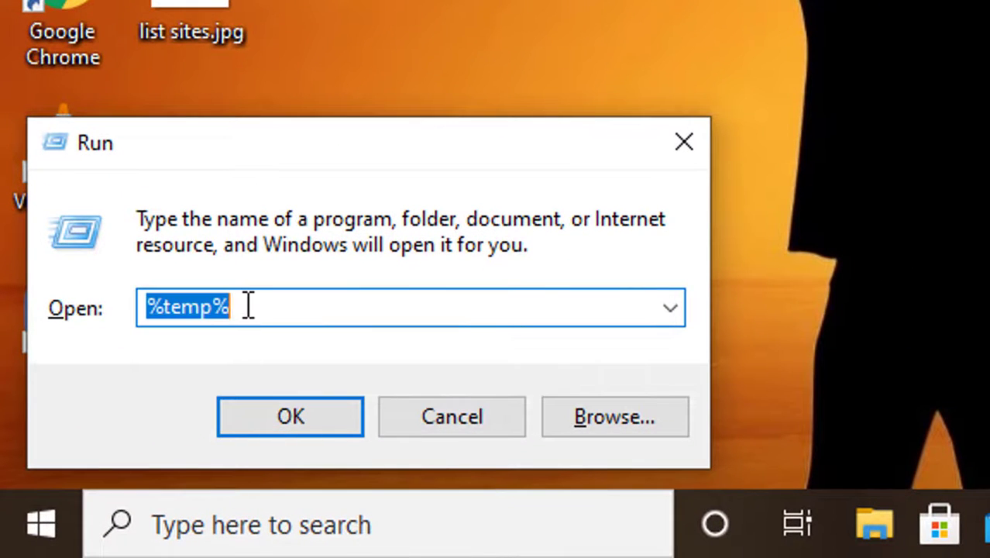
pyautogui.click(245, 306)
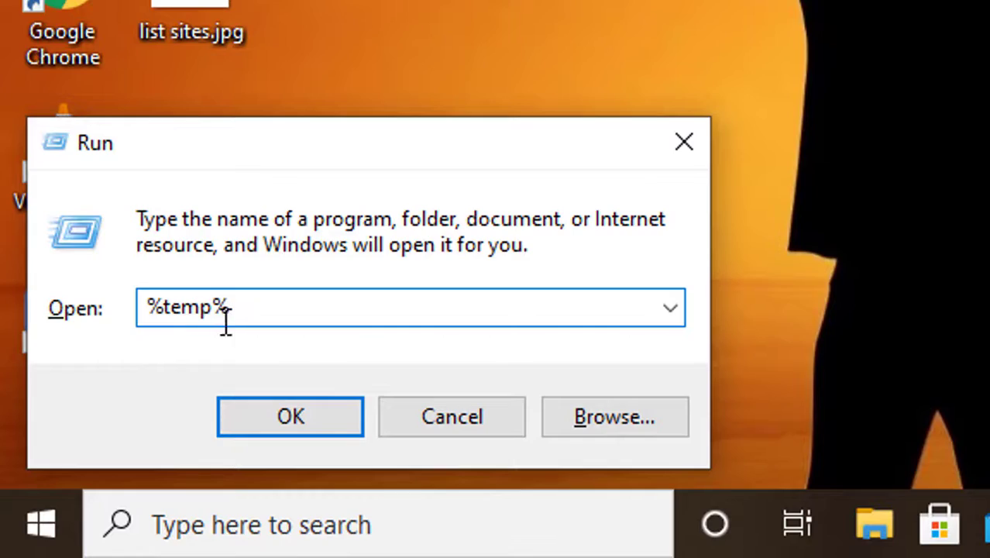
pyautogui.click(316, 428)
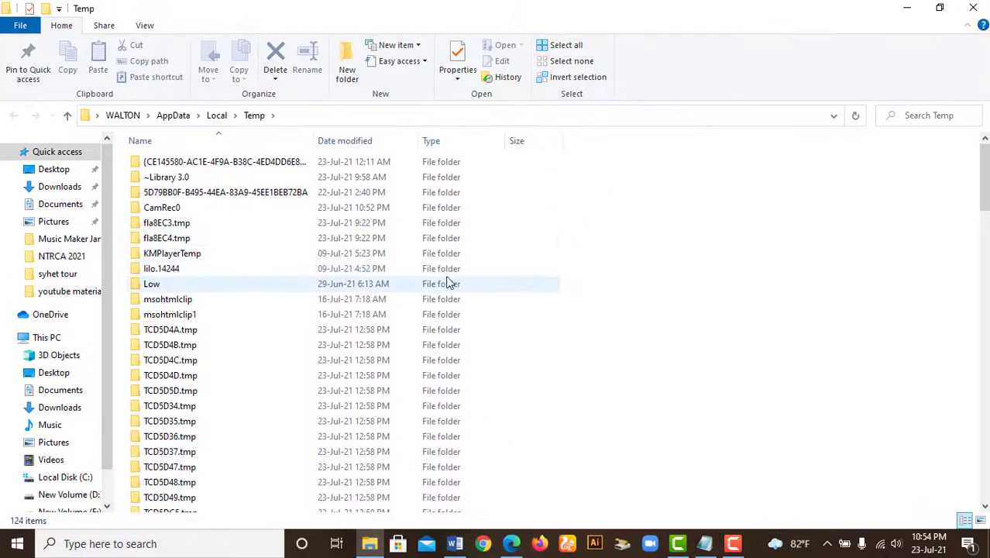
# - Delete everything in the Temp folder, retrying and skipping items in use, and close the folder and the remaining deletion prompts
pyautogui.click(361, 239)
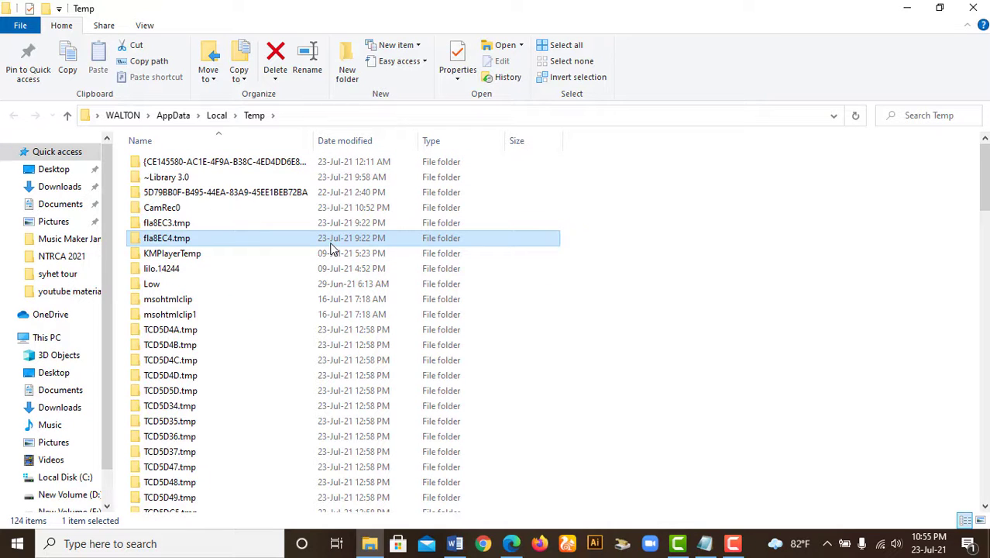
pyautogui.hotkey('ctrl', 'a')
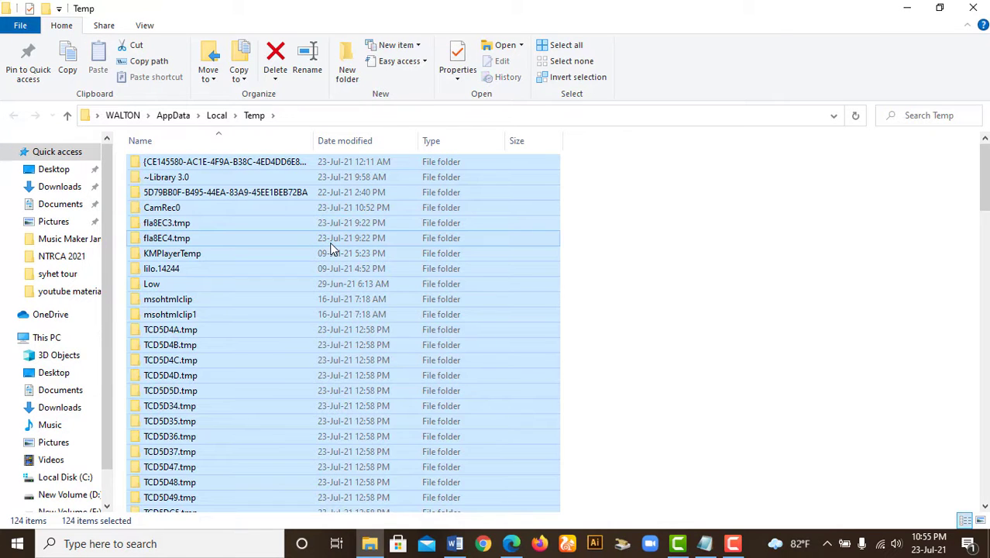
pyautogui.click(276, 56)
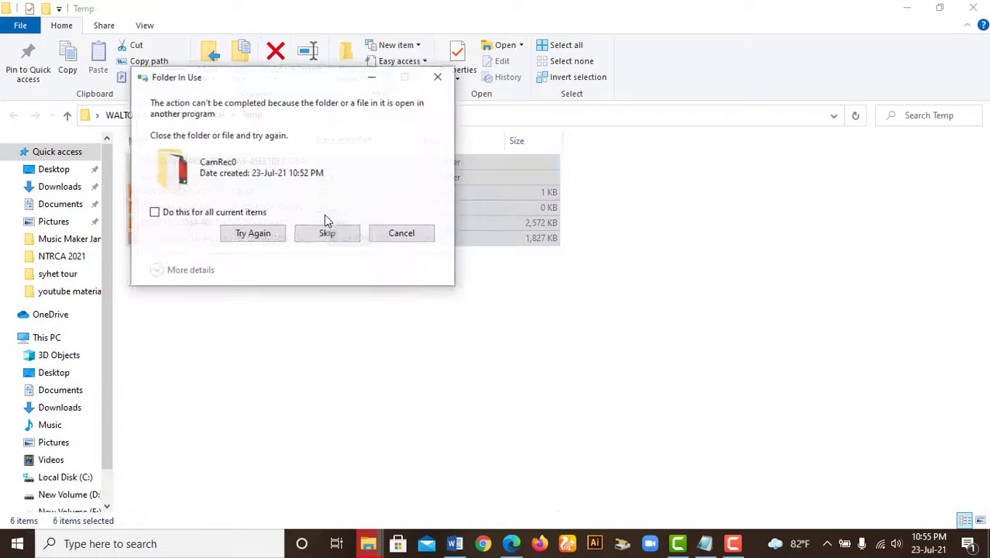
pyautogui.click(265, 239)
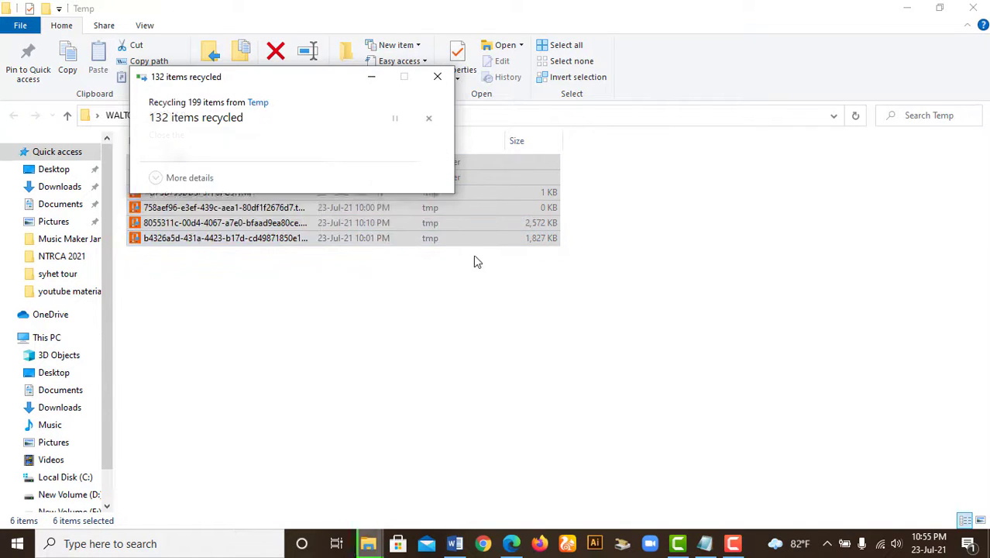
pyautogui.click(330, 237)
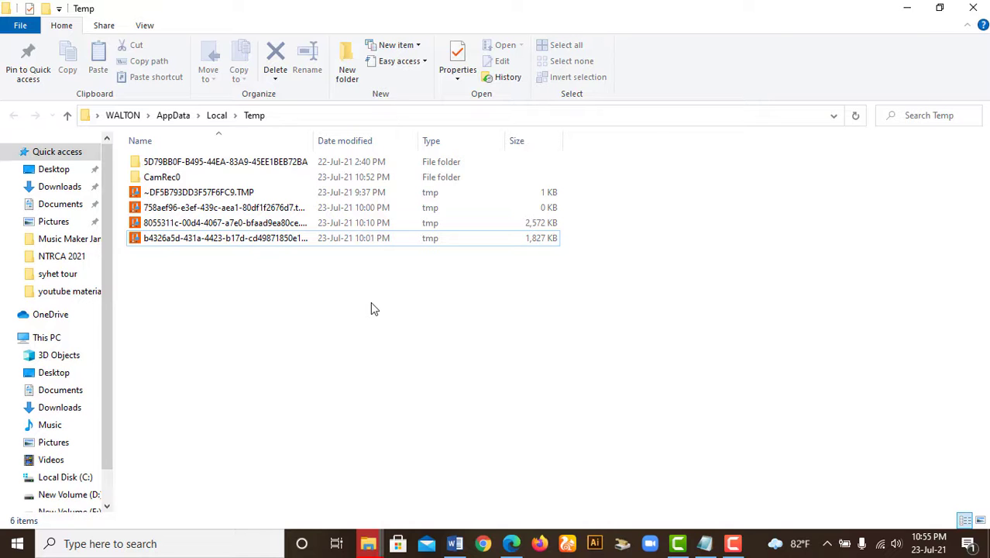
pyautogui.click(974, 8)
pyautogui.click(437, 76)
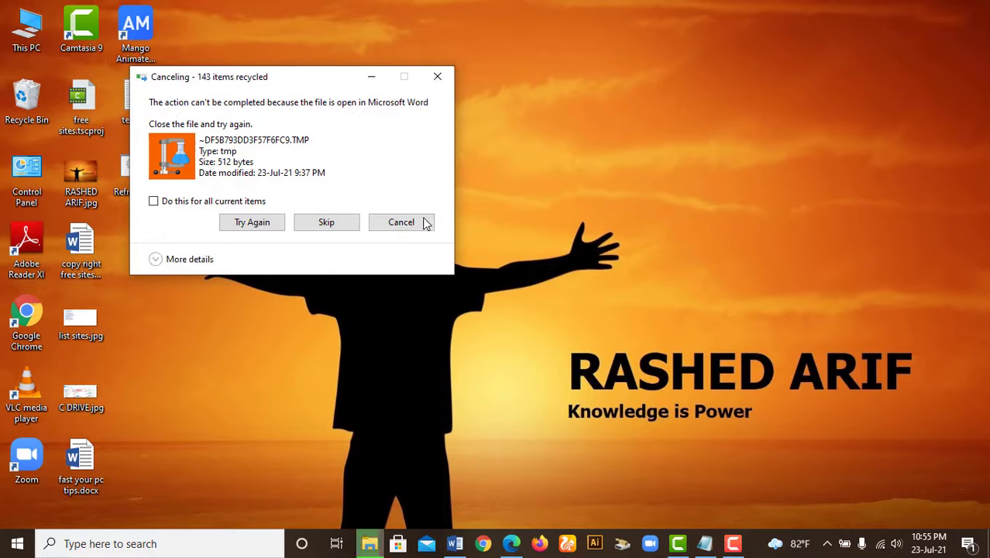
pyautogui.click(437, 76)
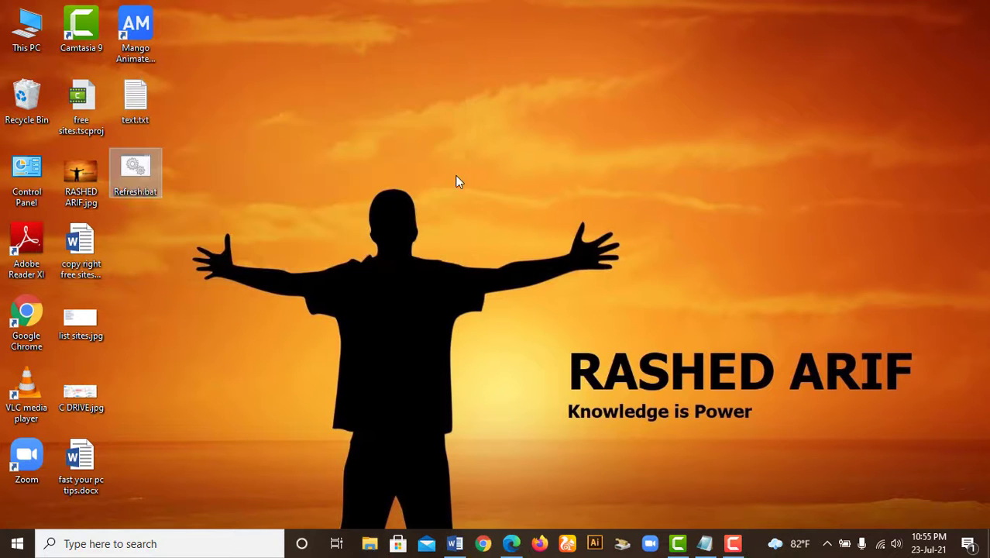
# - Open the Windows Prefetch folder by running prefetch, granting permanent access to it
pyautogui.press('super+r')
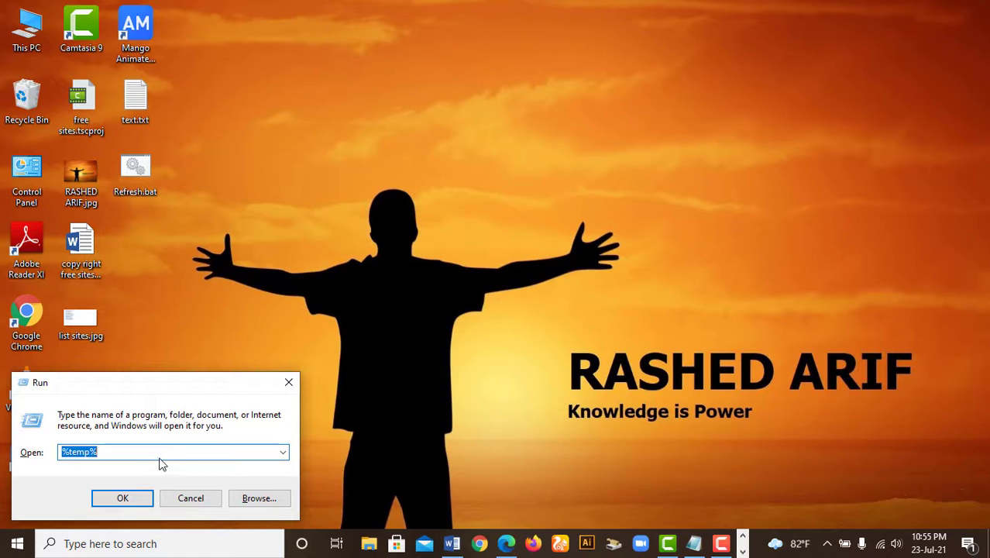
pyautogui.write('pre')
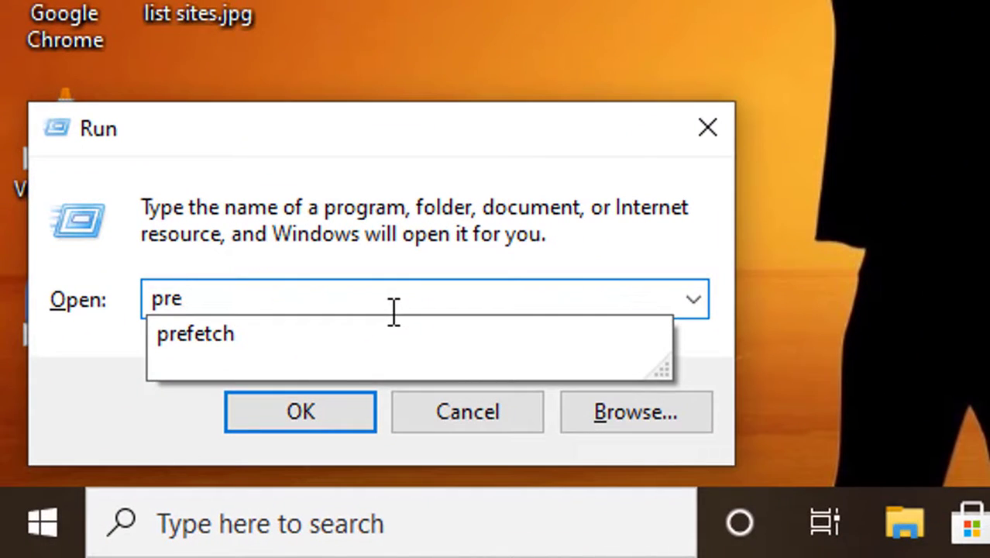
pyautogui.click(240, 332)
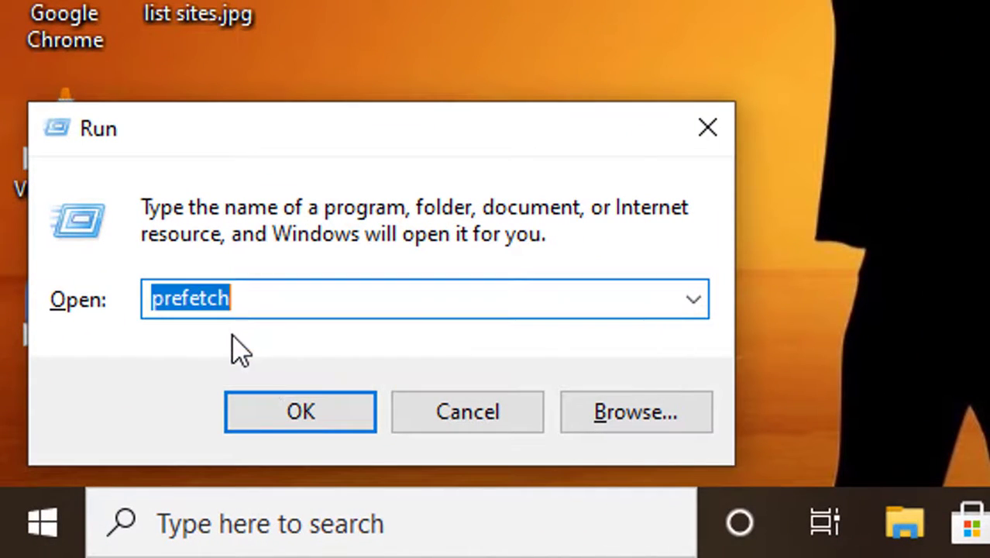
pyautogui.click(282, 298)
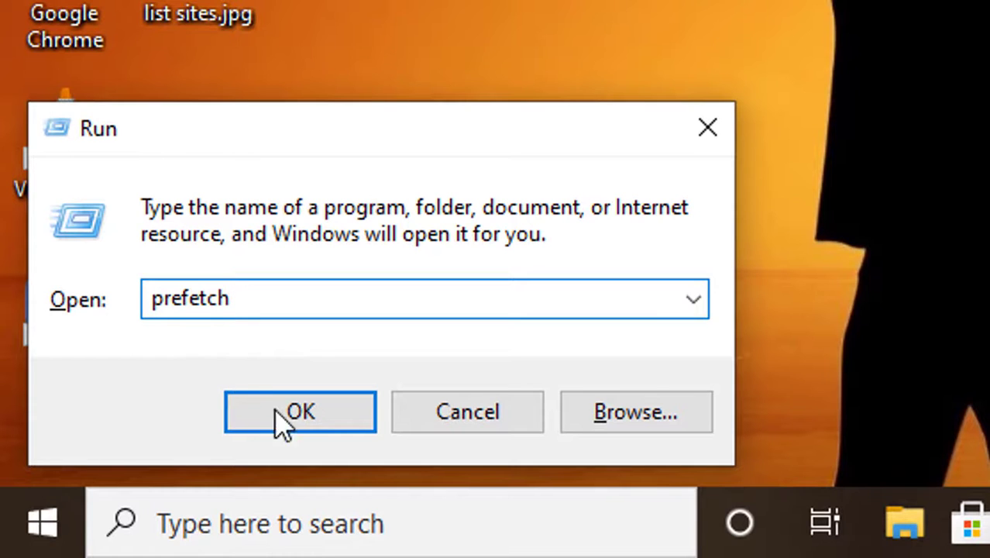
pyautogui.click(306, 413)
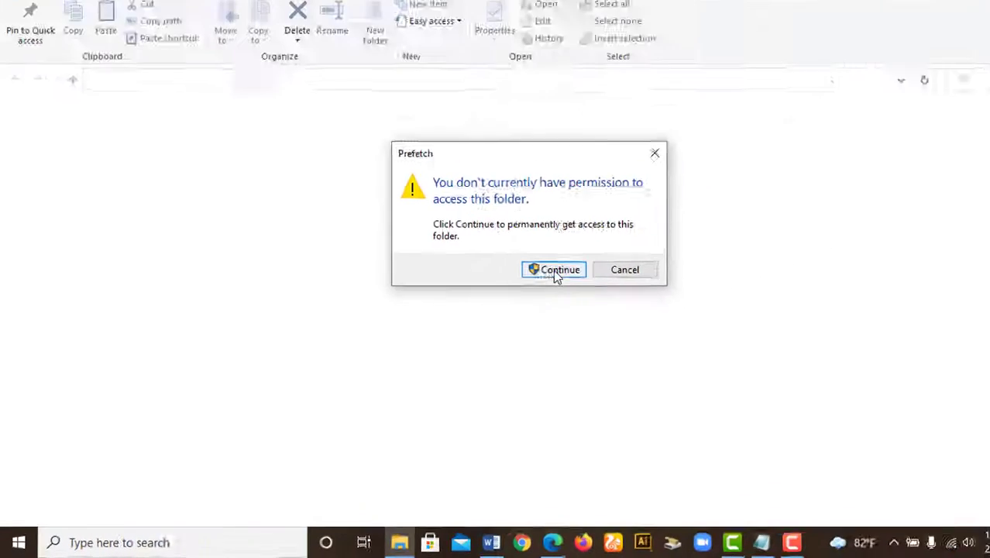
pyautogui.click(553, 270)
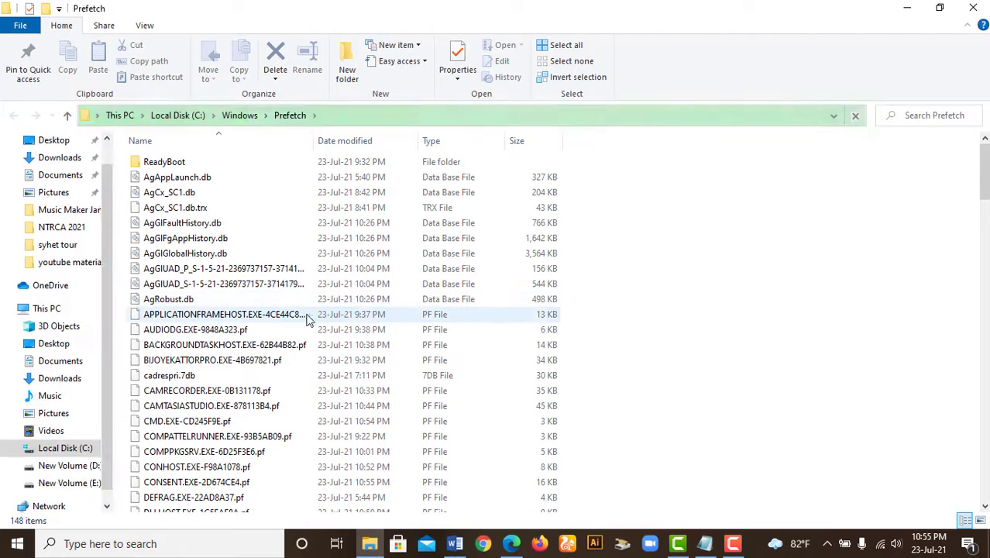
# - Delete everything in the Prefetch folder, dismissing the file-in-use prompt, close the folder and refresh the desktop
pyautogui.click(186, 304)
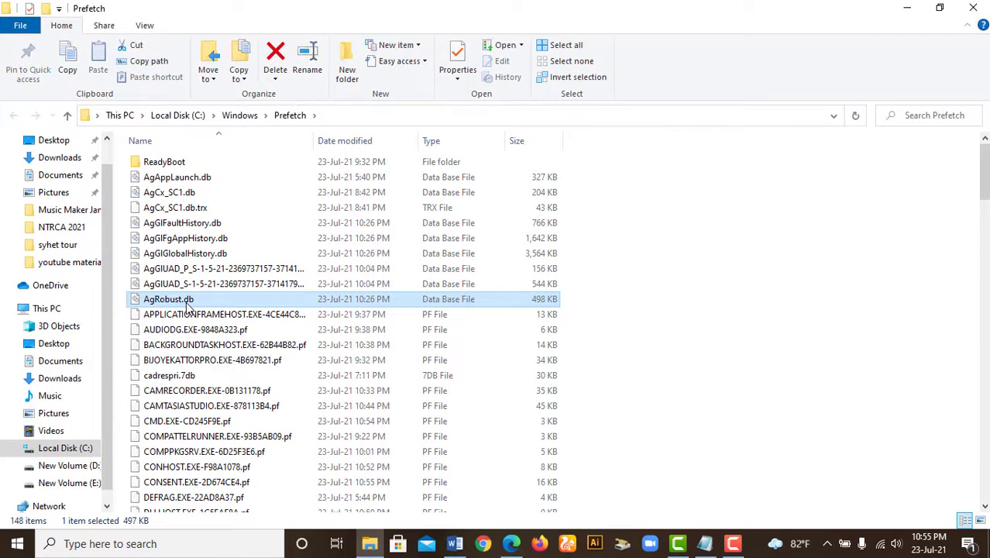
pyautogui.hotkey('ctrl', 'a')
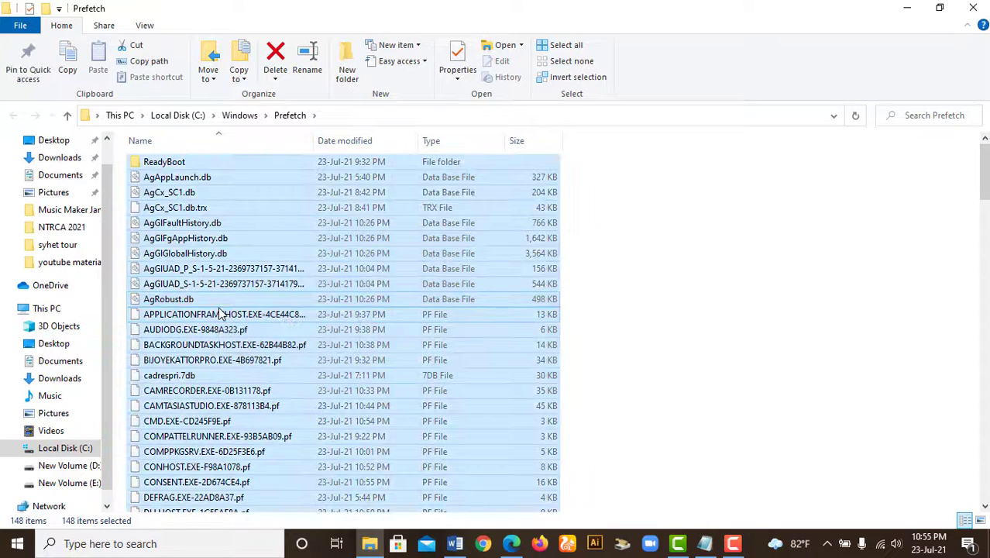
pyautogui.click(276, 54)
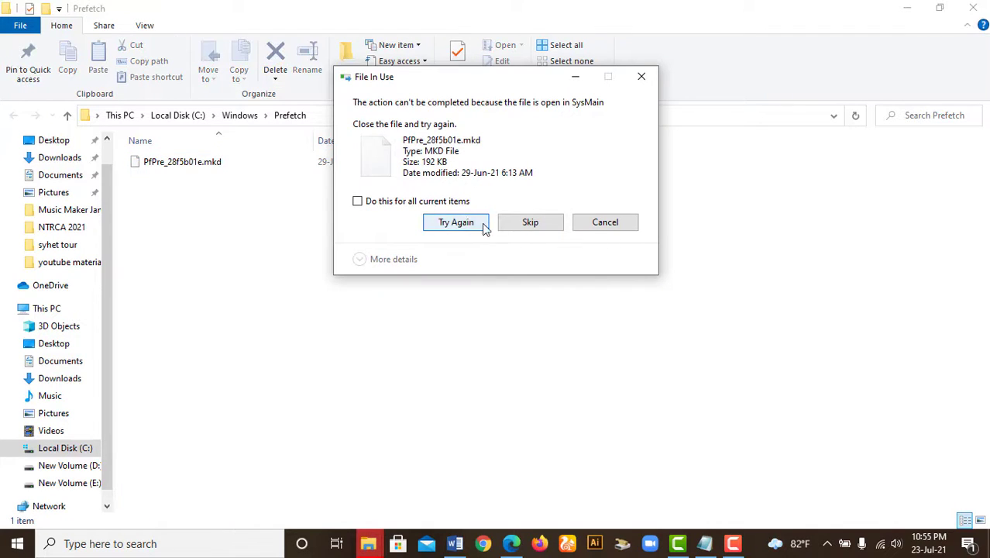
pyautogui.click(641, 76)
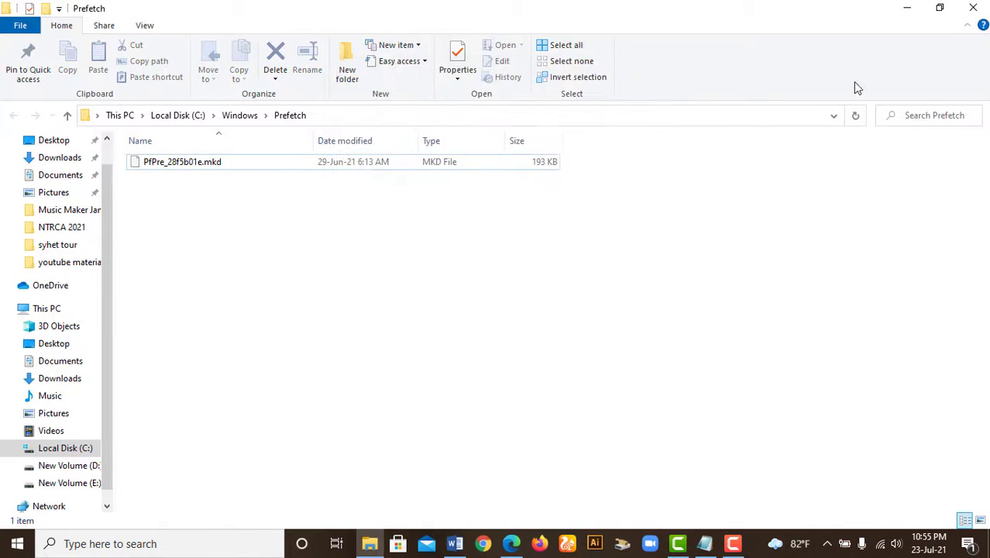
pyautogui.click(972, 9)
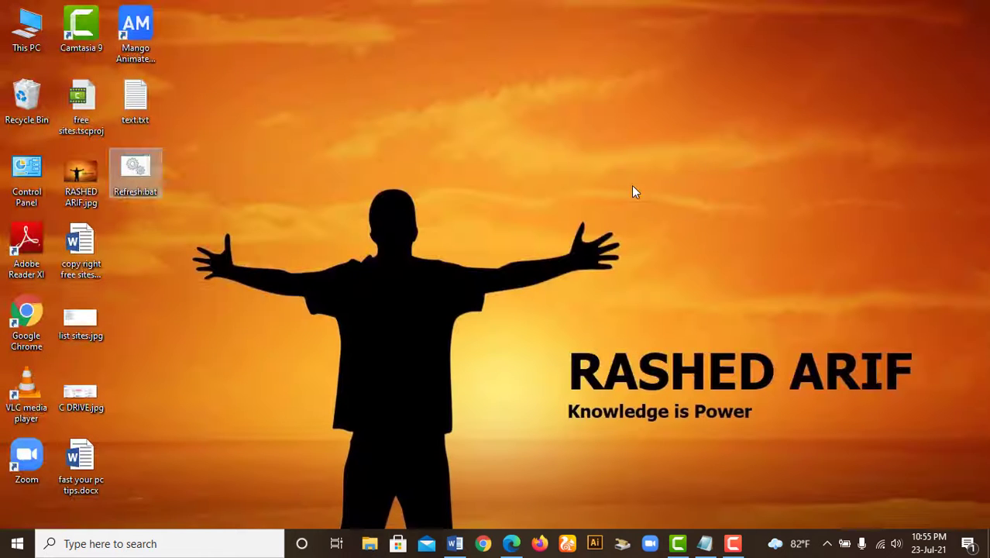
pyautogui.rightClick(359, 143)
pyautogui.click(392, 179)
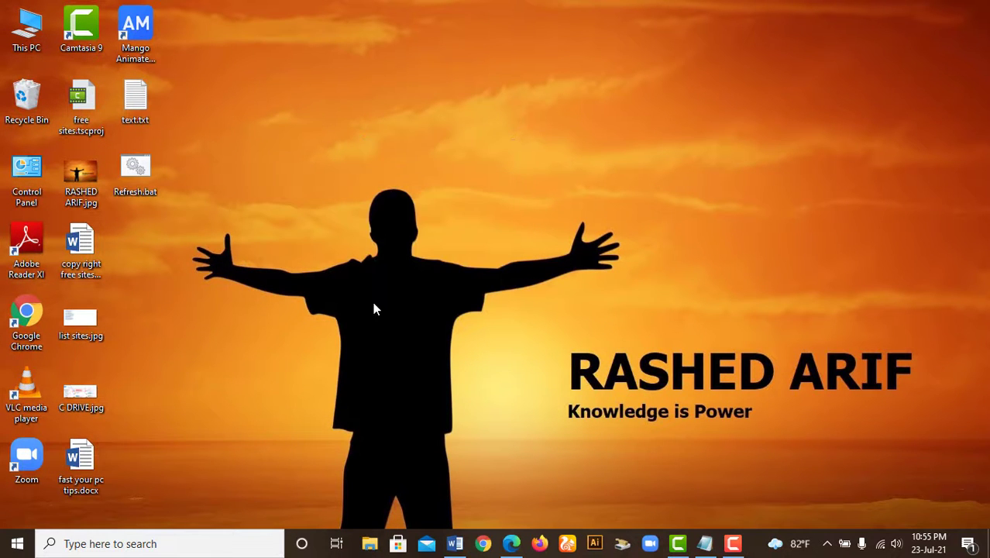
# - Turn off notifications from apps and other senders in the Windows system settings and close Settings
pyautogui.click(455, 544)
pyautogui.click(106, 543)
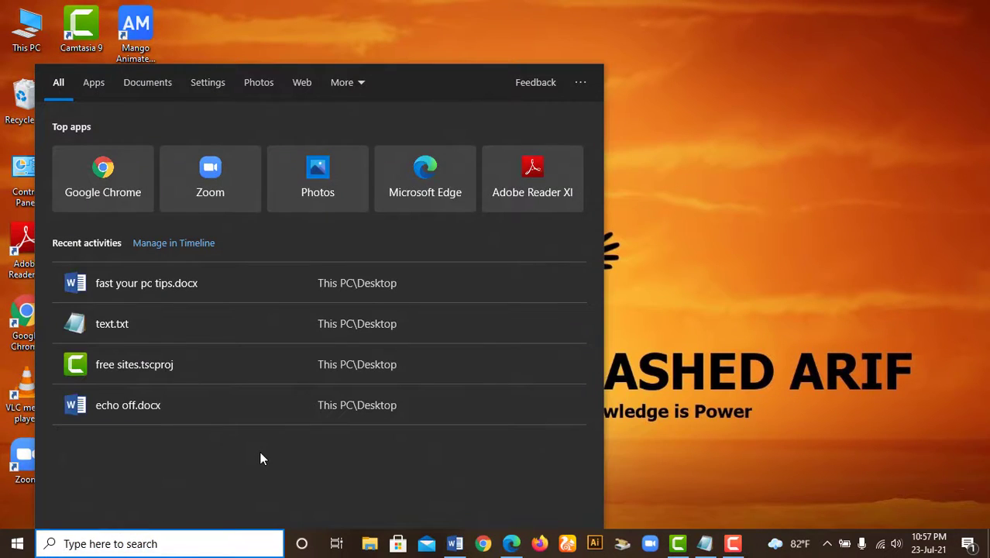
pyautogui.write('se')
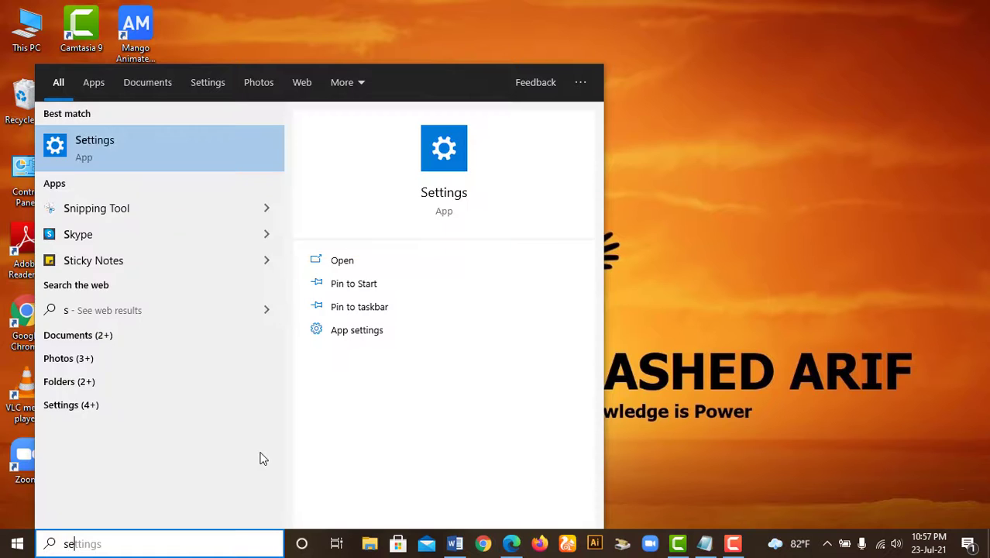
pyautogui.click(441, 196)
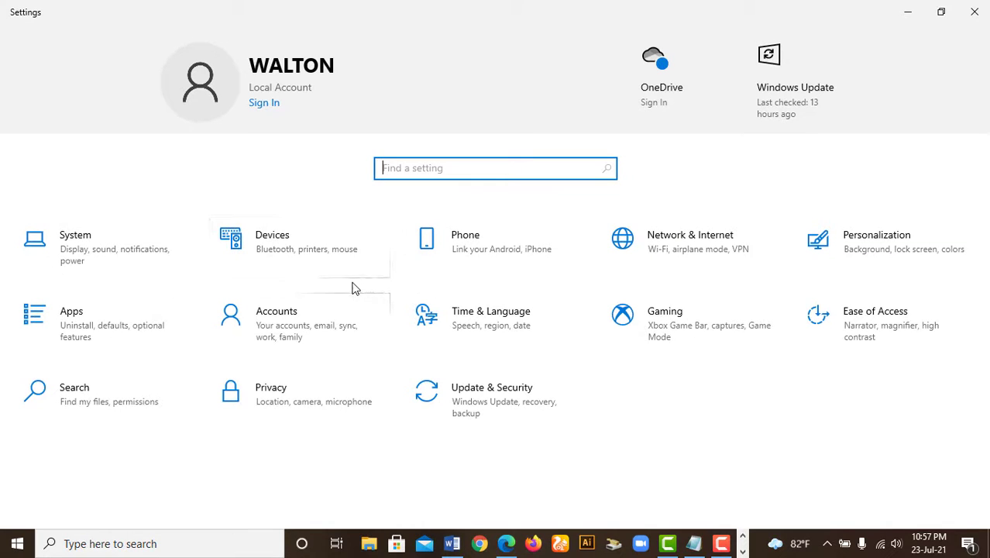
pyautogui.click(73, 233)
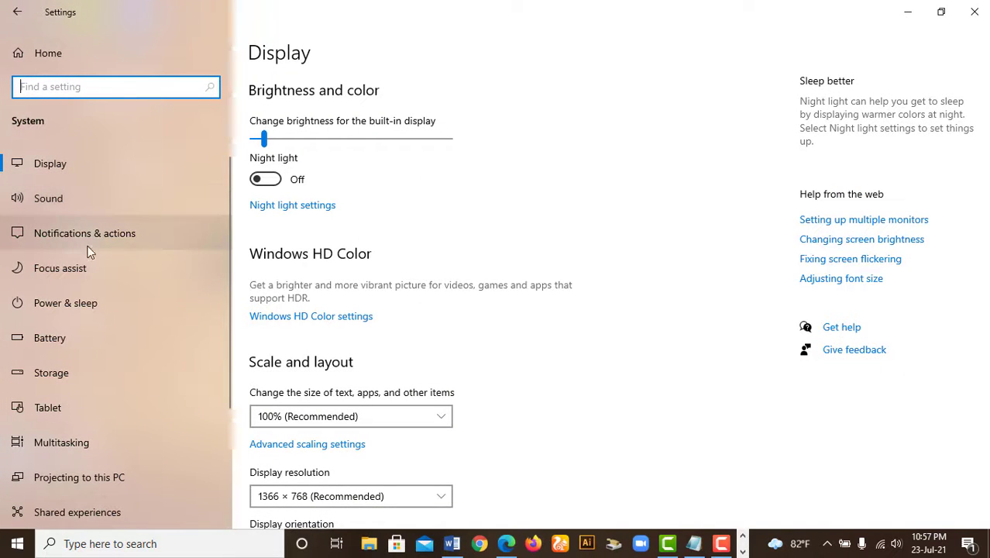
pyautogui.click(76, 237)
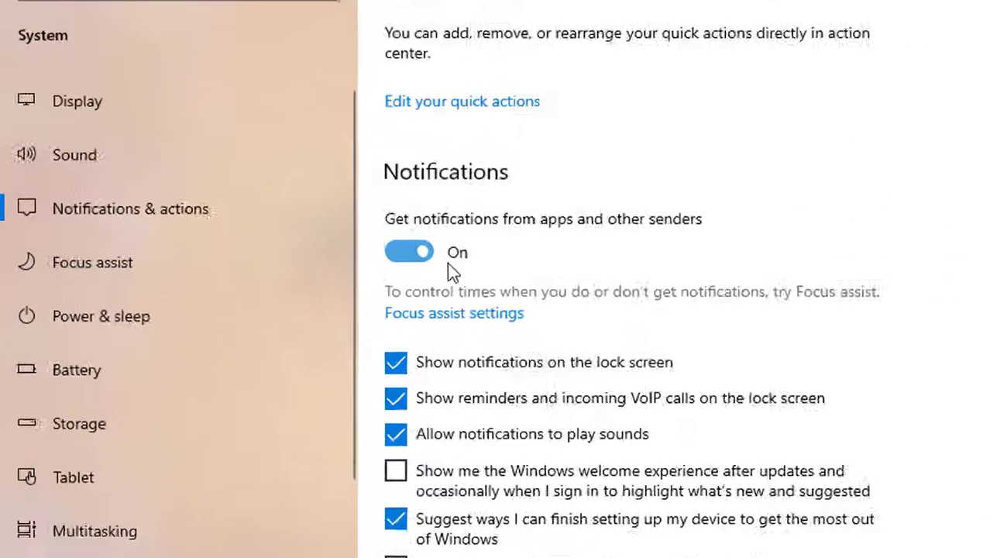
pyautogui.click(426, 258)
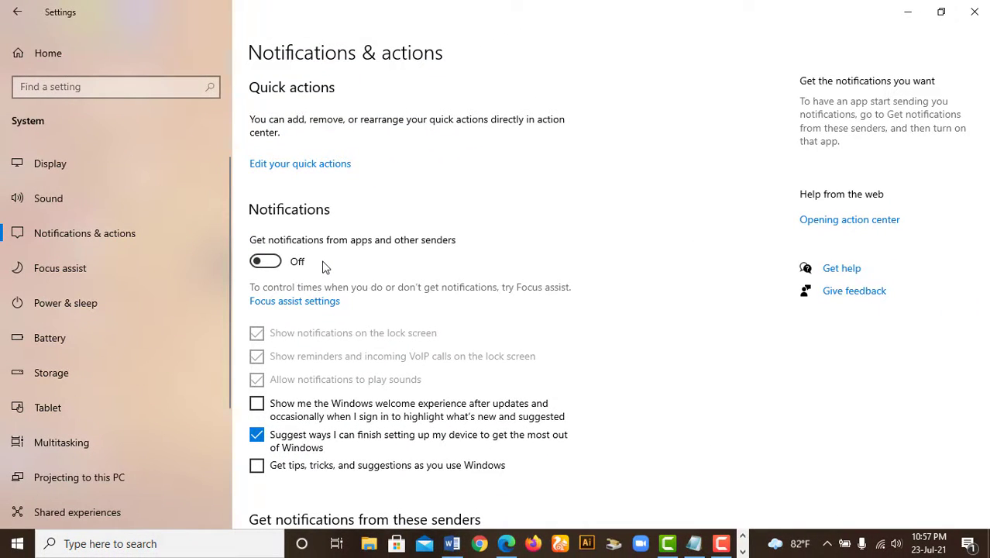
pyautogui.click(973, 19)
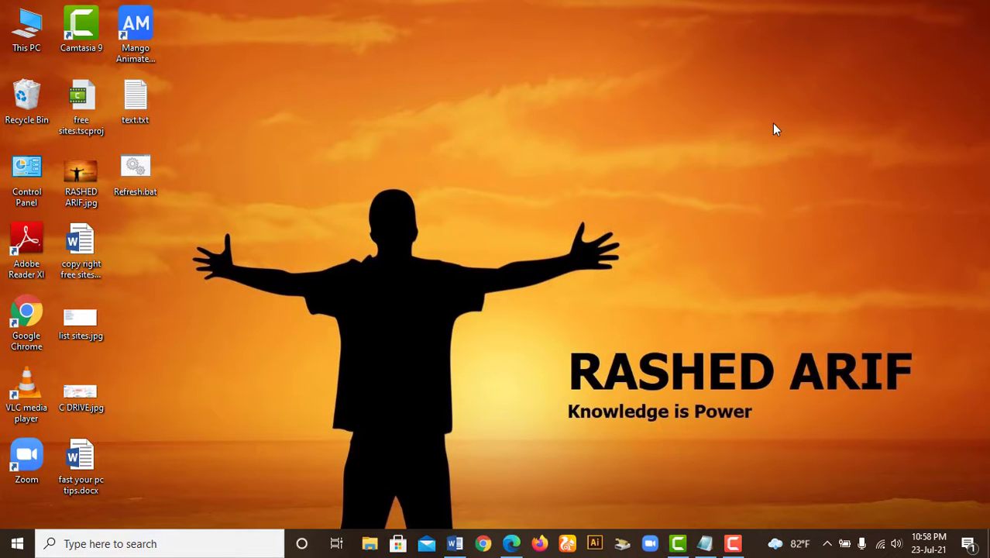
# - Check the list of speed-up tips in fast your pc tips.docx and return to the desktop
pyautogui.click(455, 543)
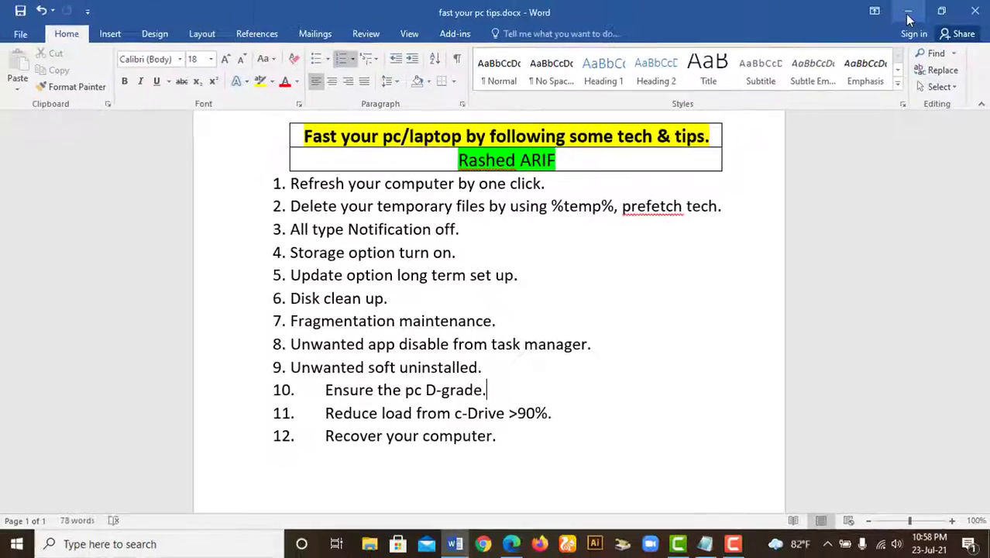
pyautogui.press('super+d')
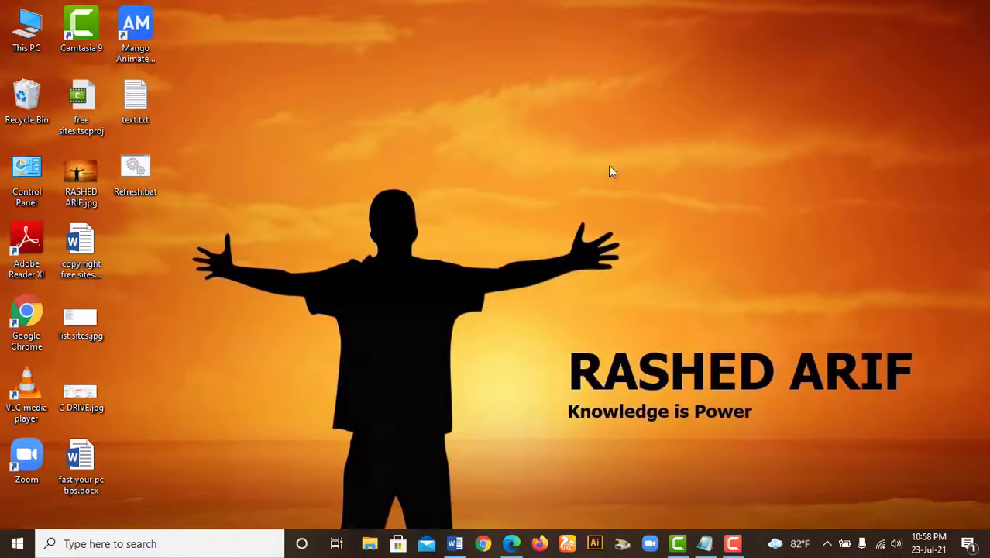
pyautogui.click(128, 546)
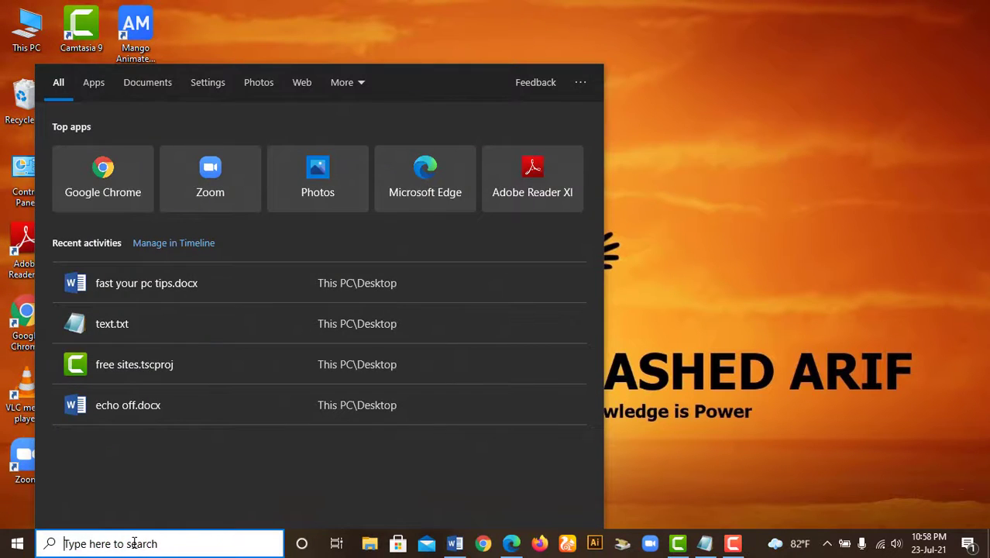
pyautogui.click(133, 542)
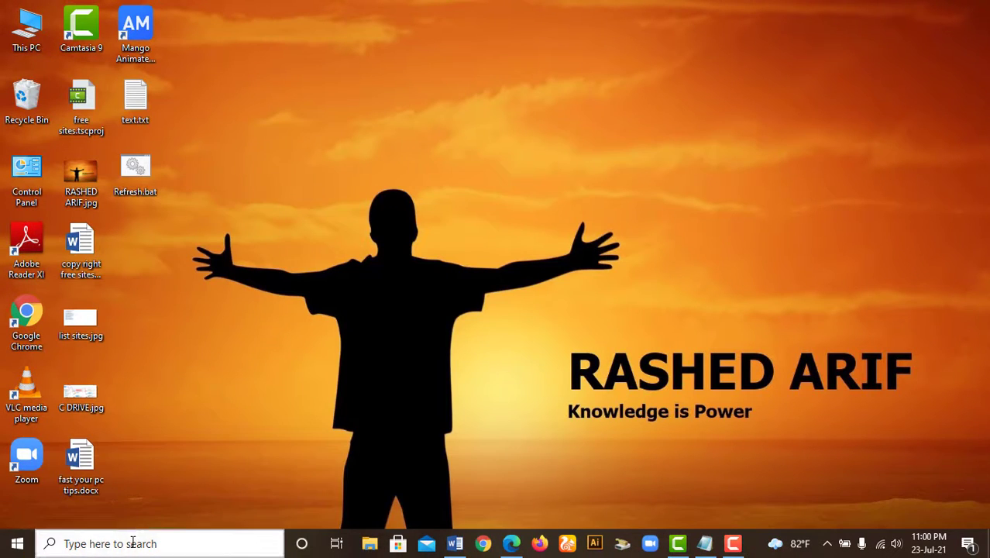
# - Turn on Storage Sense in the Storage page of the Windows system settings
pyautogui.click(133, 543)
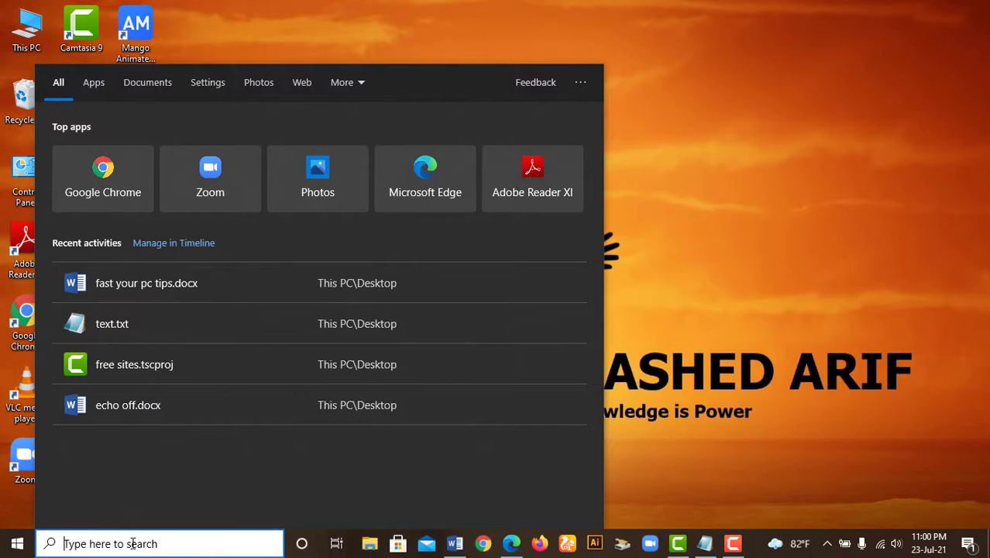
pyautogui.write('s')
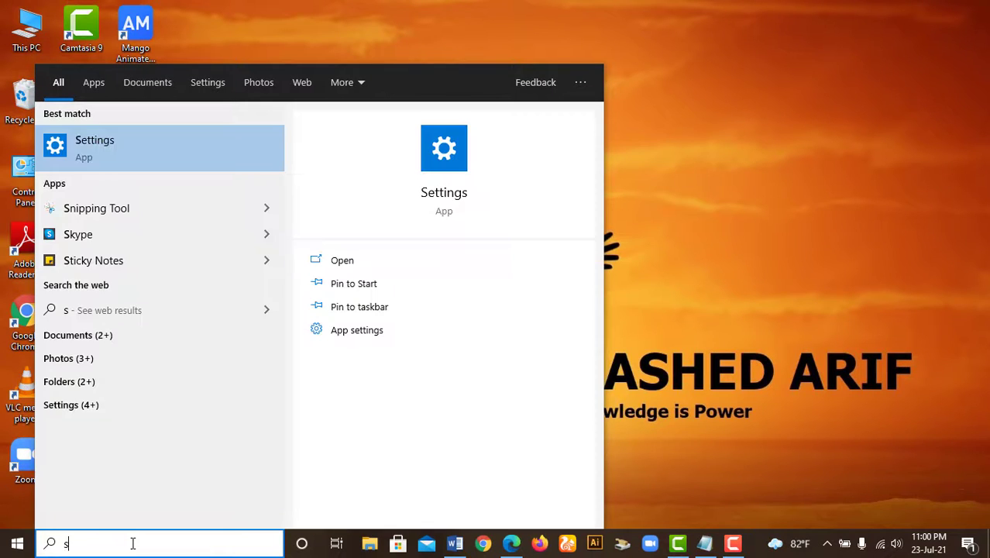
pyautogui.click(456, 173)
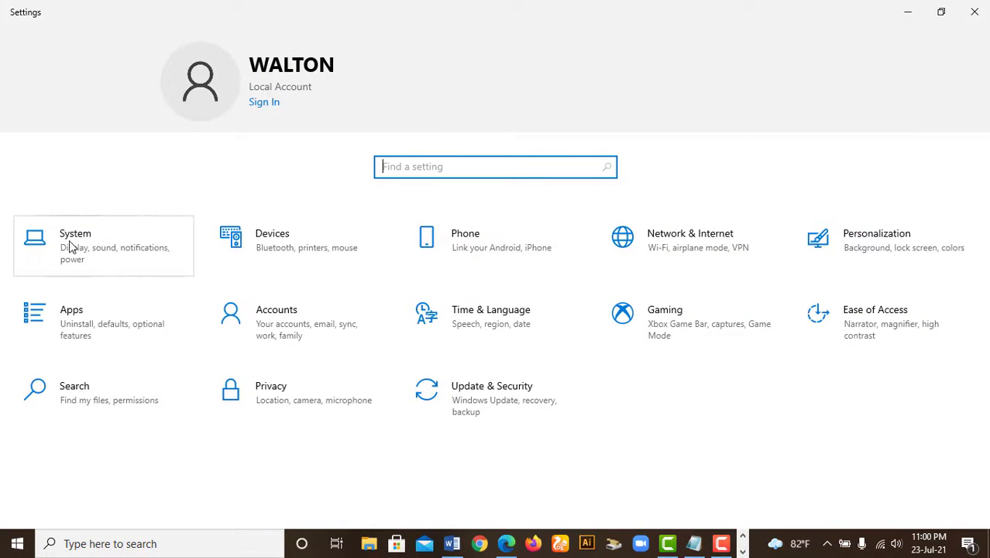
pyautogui.click(70, 246)
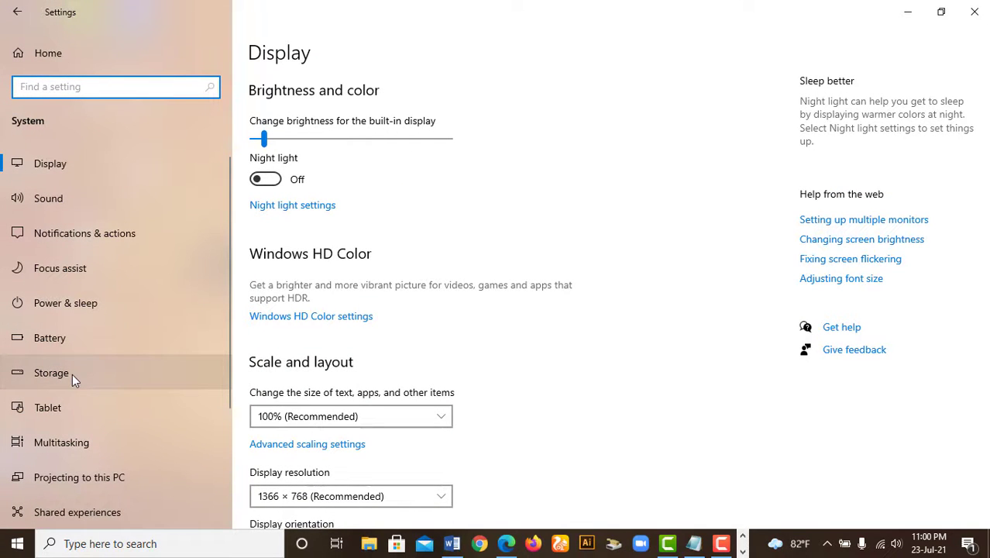
pyautogui.click(174, 380)
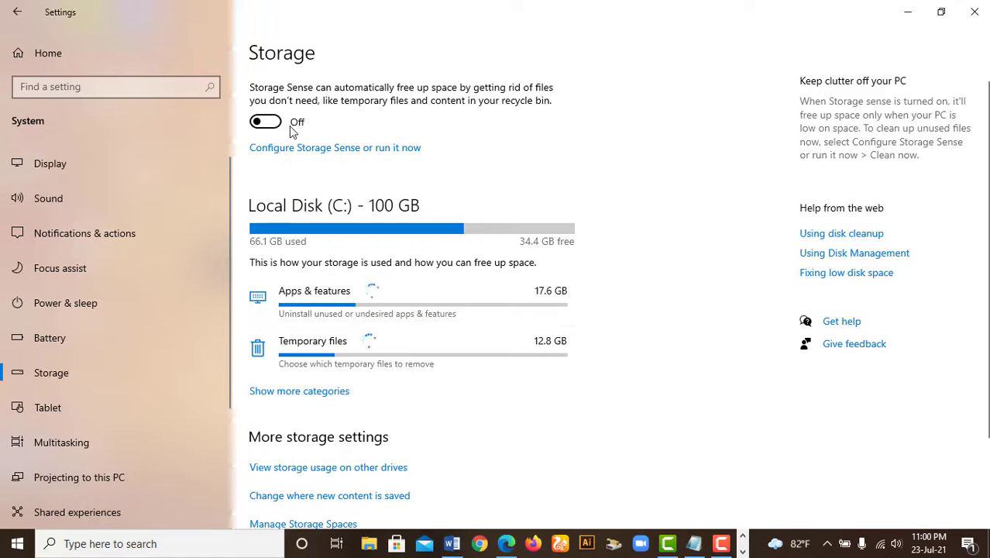
pyautogui.click(261, 124)
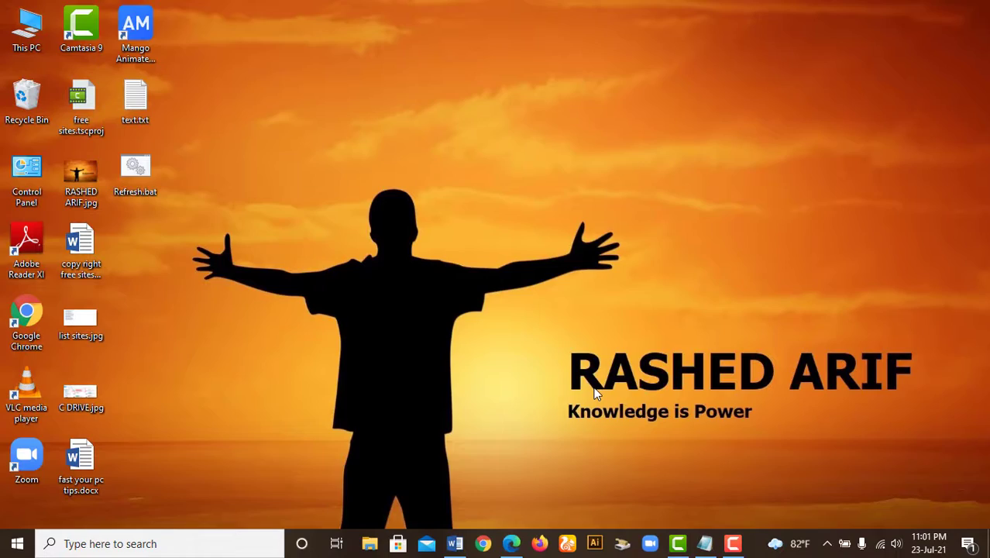
# - Search for windows, open the Windows Update settings and go to the advanced update options
pyautogui.click(455, 543)
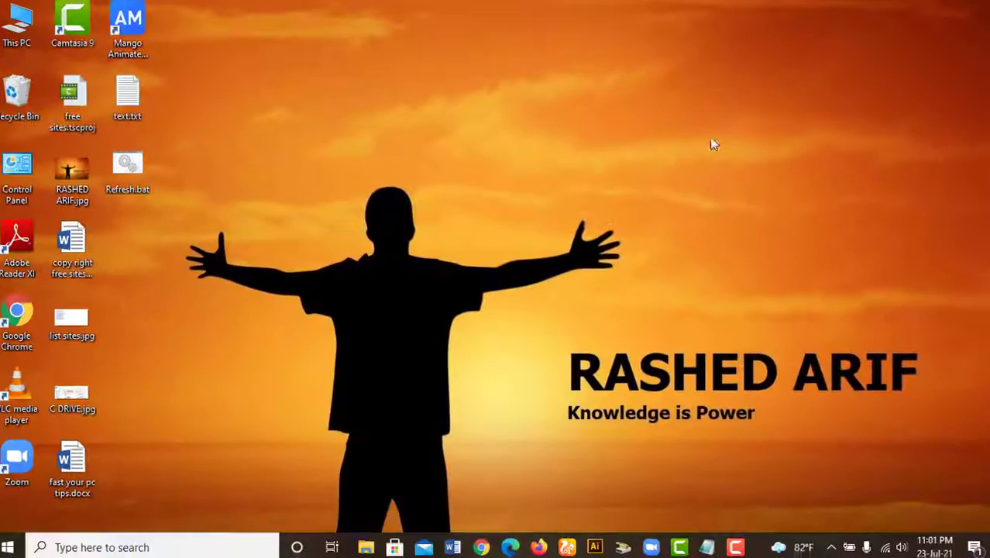
pyautogui.click(172, 546)
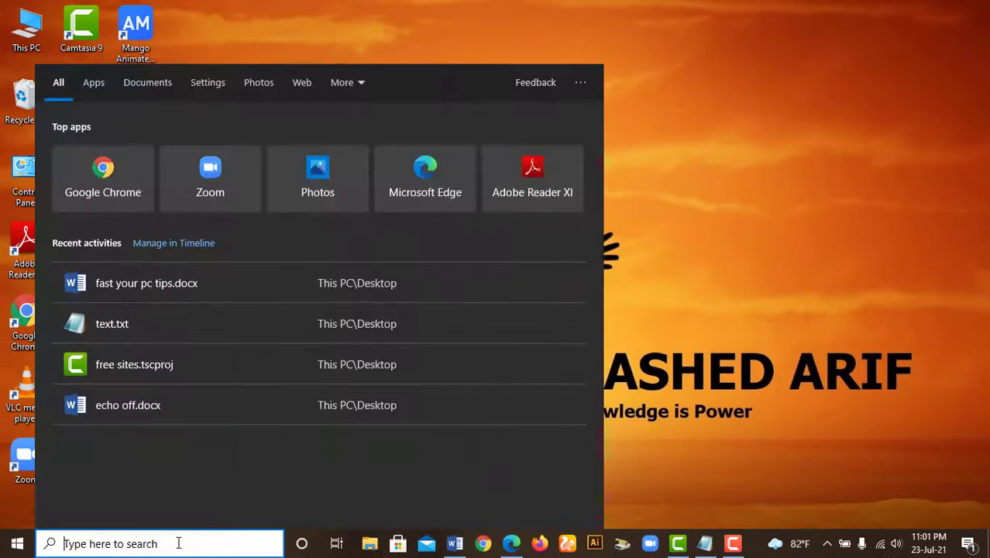
pyautogui.press('Escape')
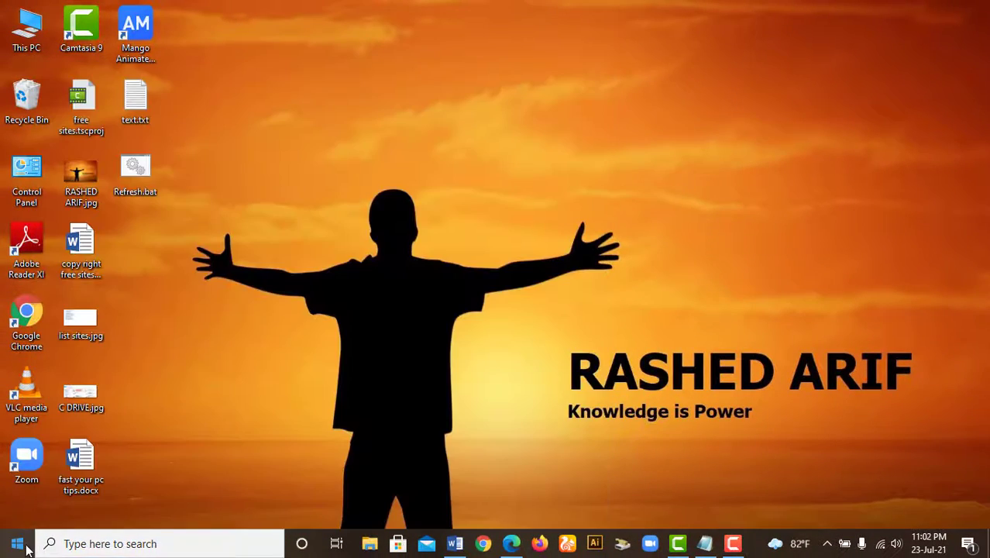
pyautogui.click(88, 545)
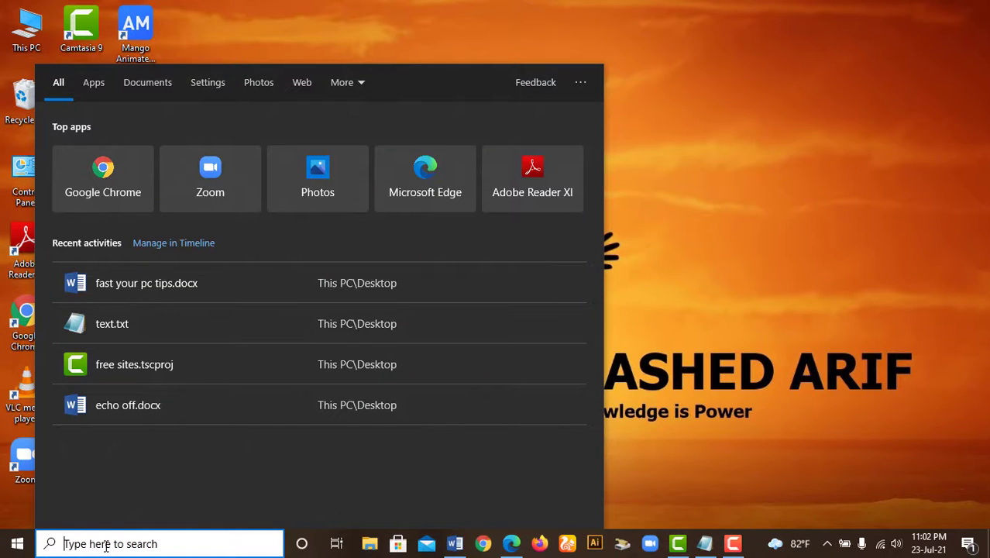
pyautogui.write('windo')
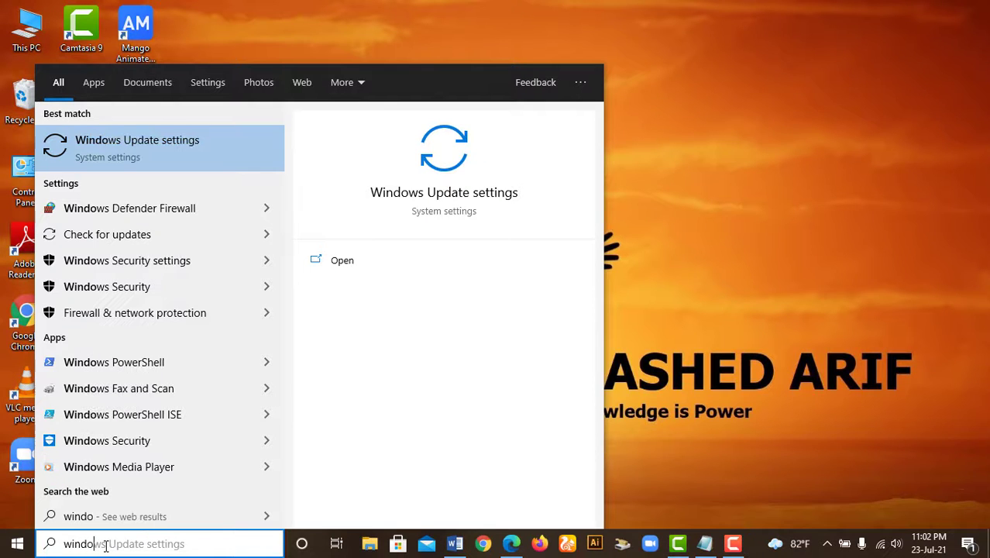
pyautogui.write('ws')
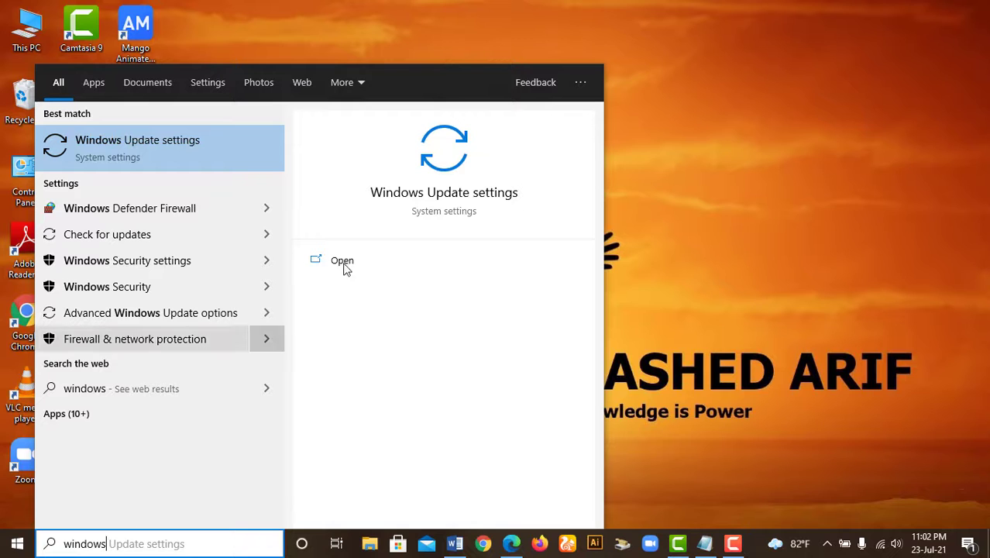
pyautogui.click(434, 200)
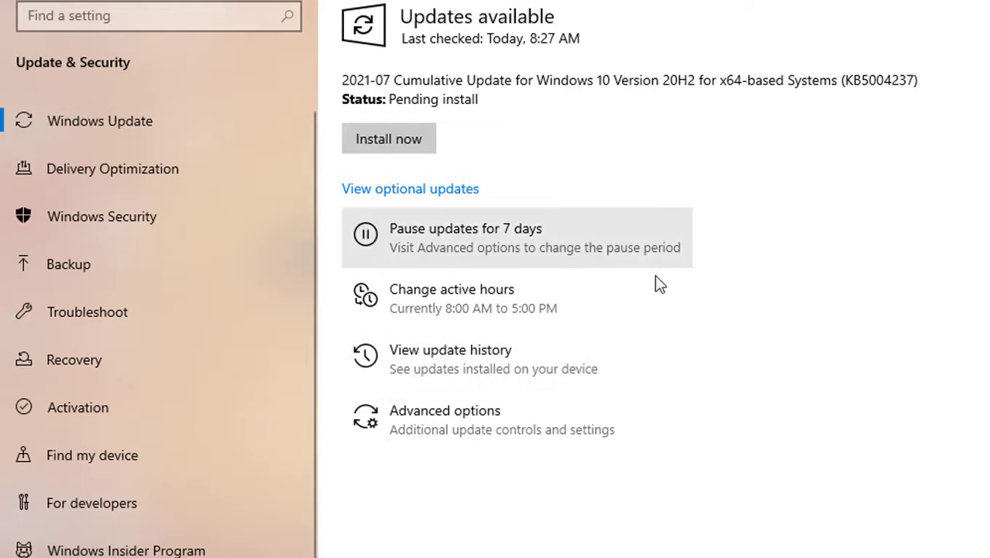
pyautogui.click(459, 424)
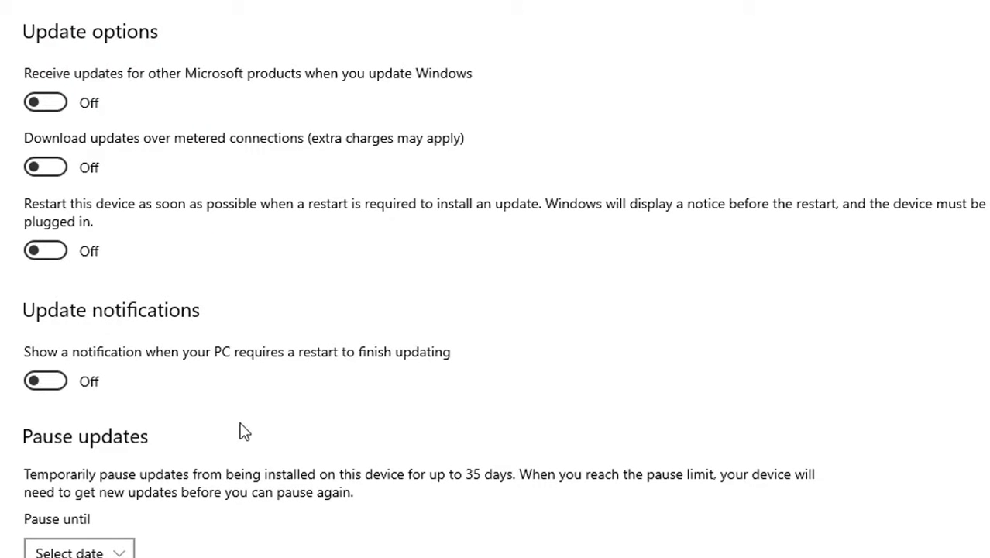
# - Pause Windows updates until Friday, August 27, 2021 in the advanced update options and close Settings
pyautogui.scroll(-1, 241, 442)
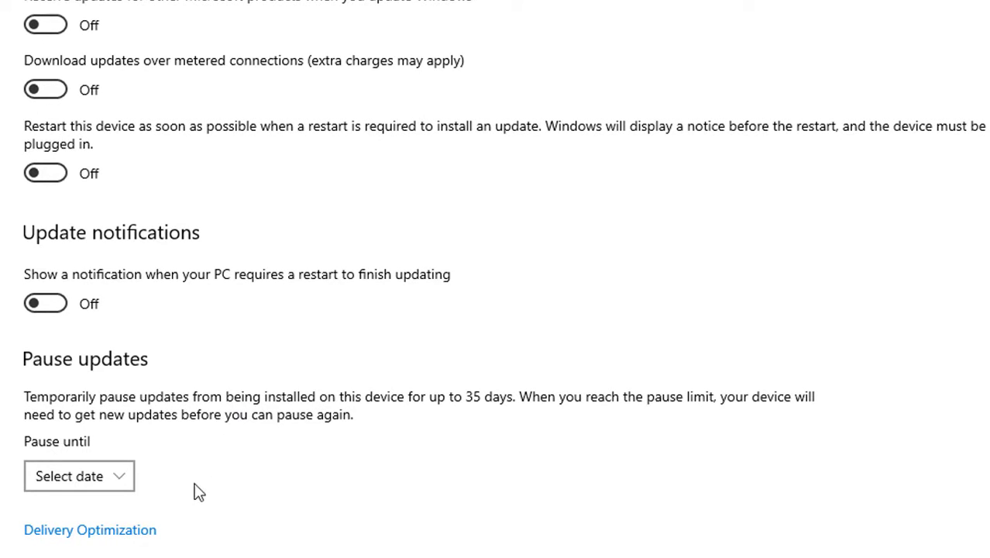
pyautogui.click(115, 476)
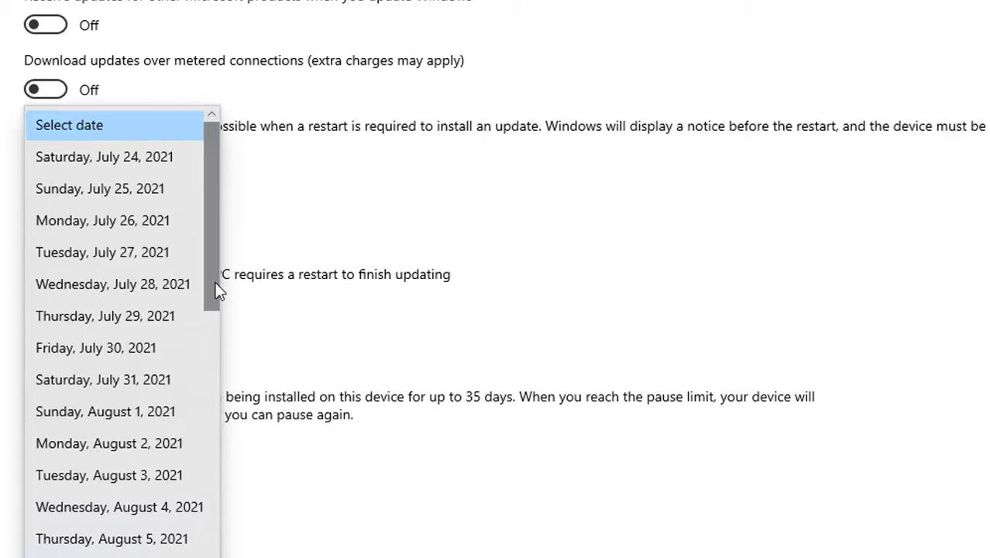
pyautogui.moveTo(213, 290); pyautogui.dragTo(213, 557)
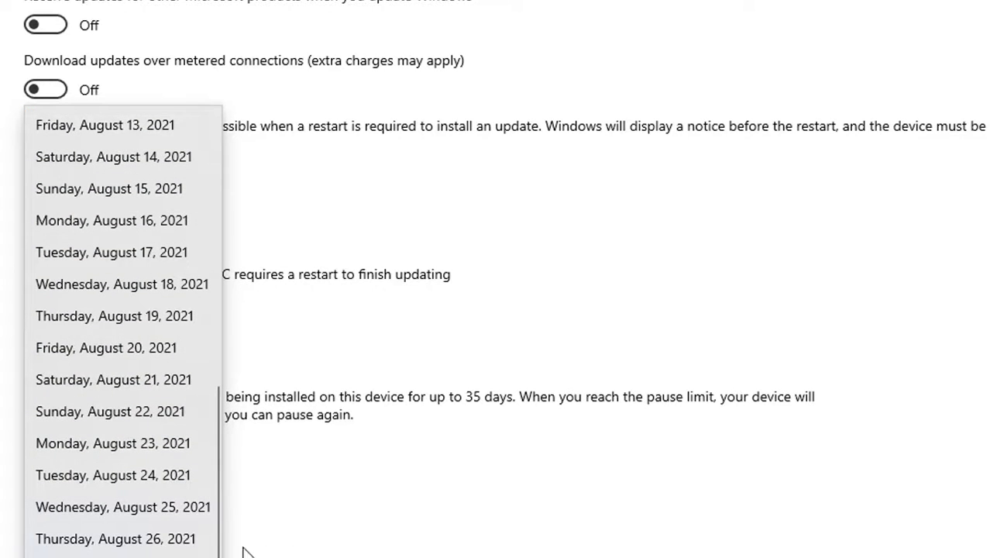
pyautogui.moveTo(214, 481); pyautogui.dragTo(220, 216)
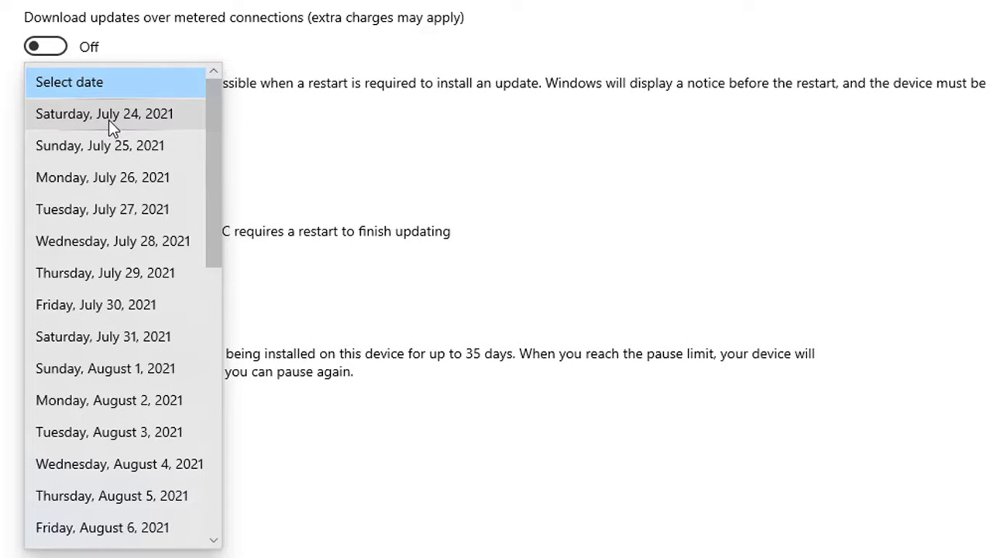
pyautogui.moveTo(216, 159); pyautogui.dragTo(211, 537)
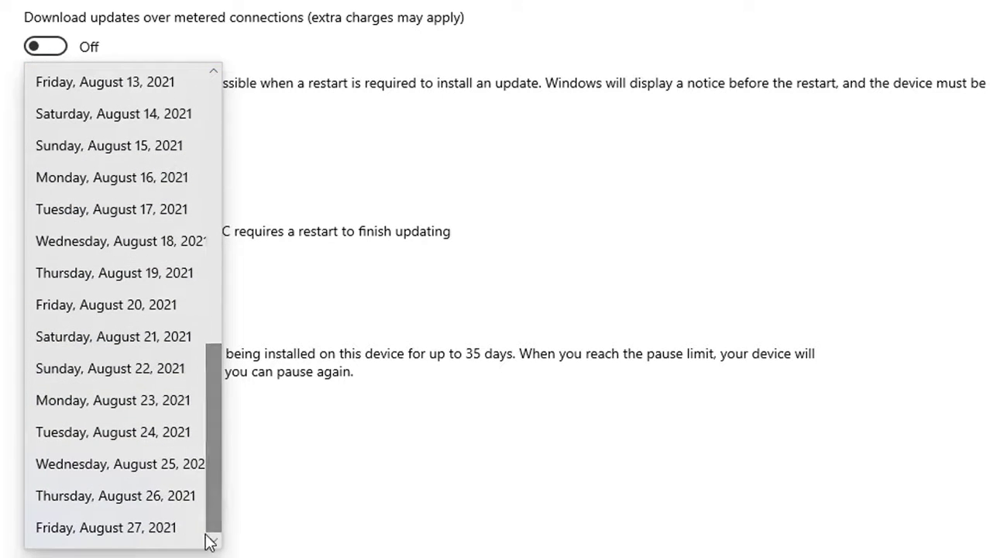
pyautogui.click(130, 535)
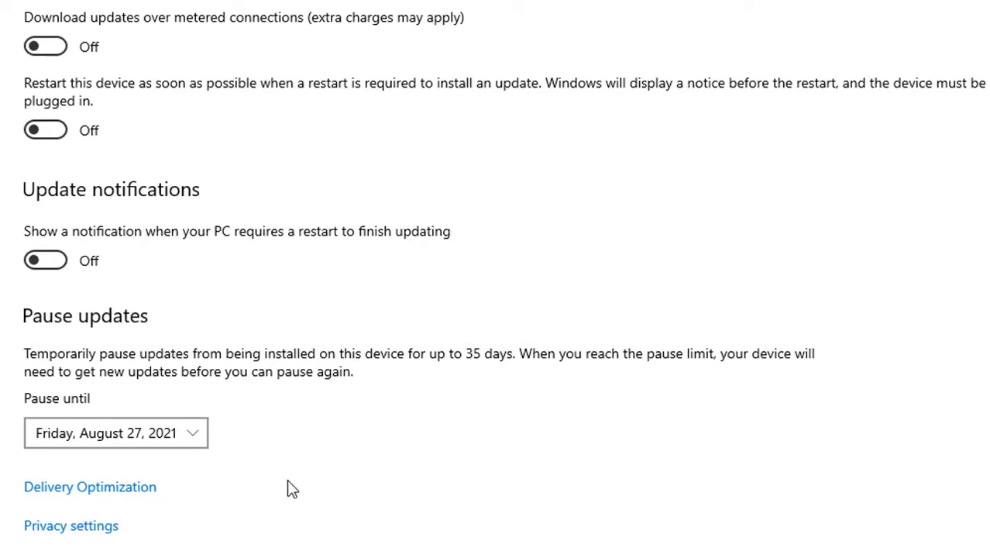
pyautogui.scroll(2, 449, 432)
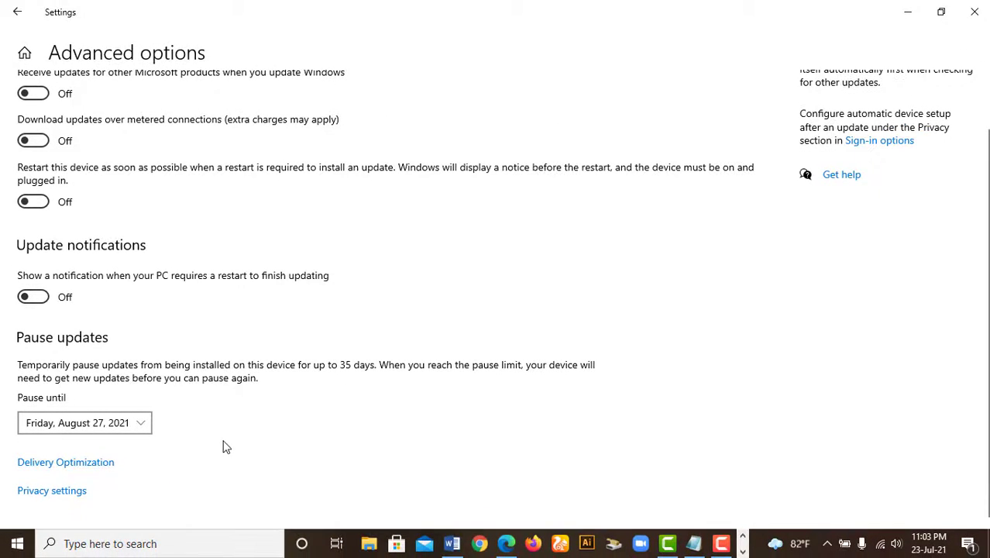
pyautogui.scroll(2, 465, 311)
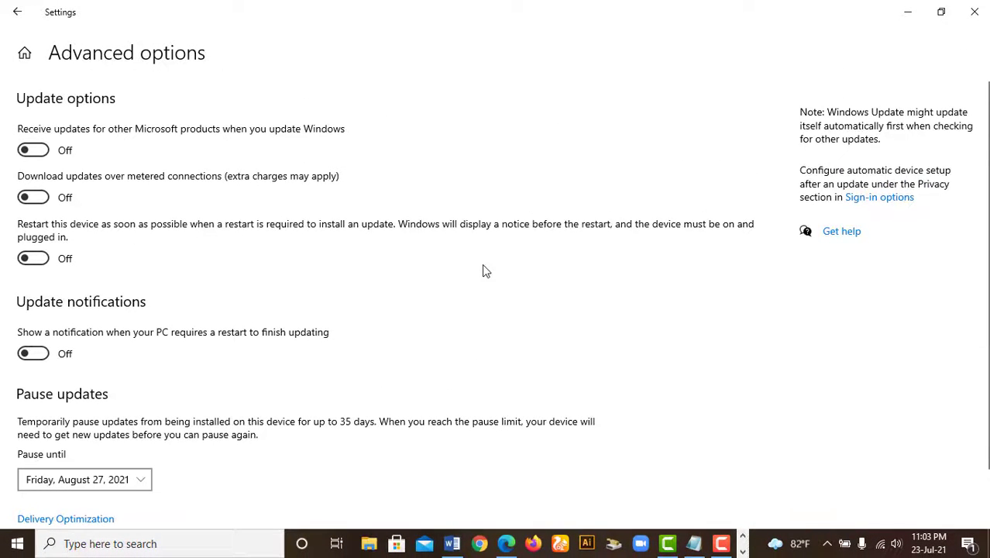
pyautogui.click(973, 14)
# - Refresh the desktop, check the list of speed-up tips in fast your pc tips.docx and minimize the document
pyautogui.rightClick(313, 90)
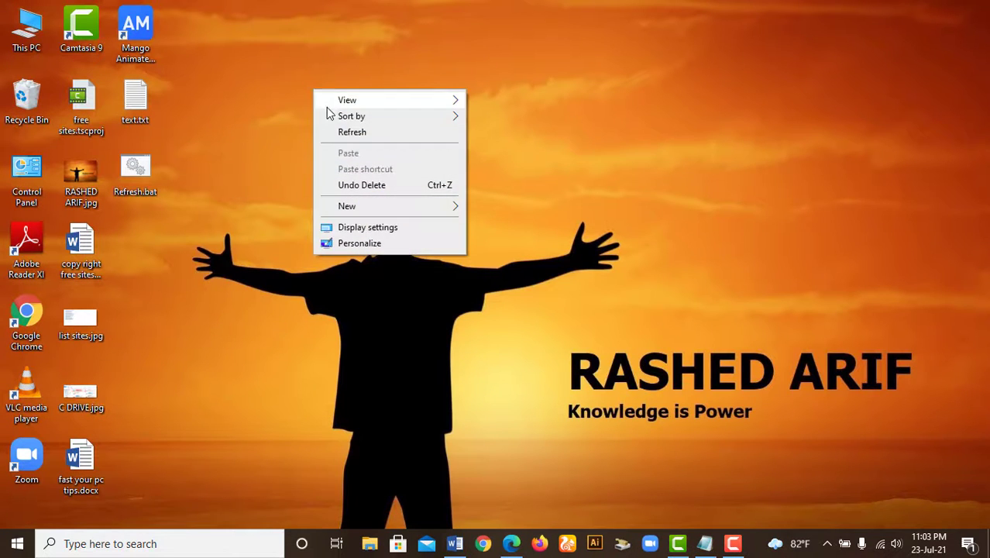
pyautogui.click(335, 133)
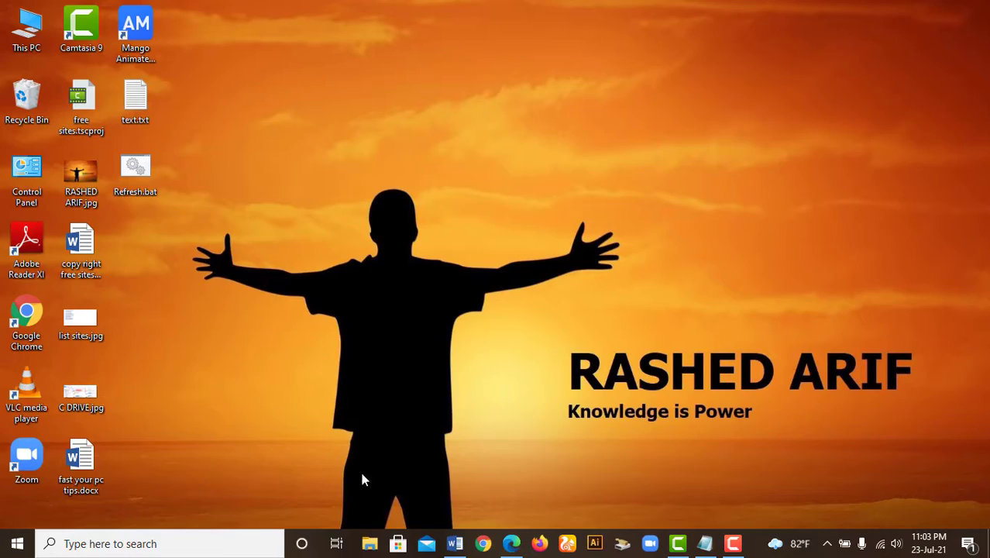
pyautogui.click(454, 543)
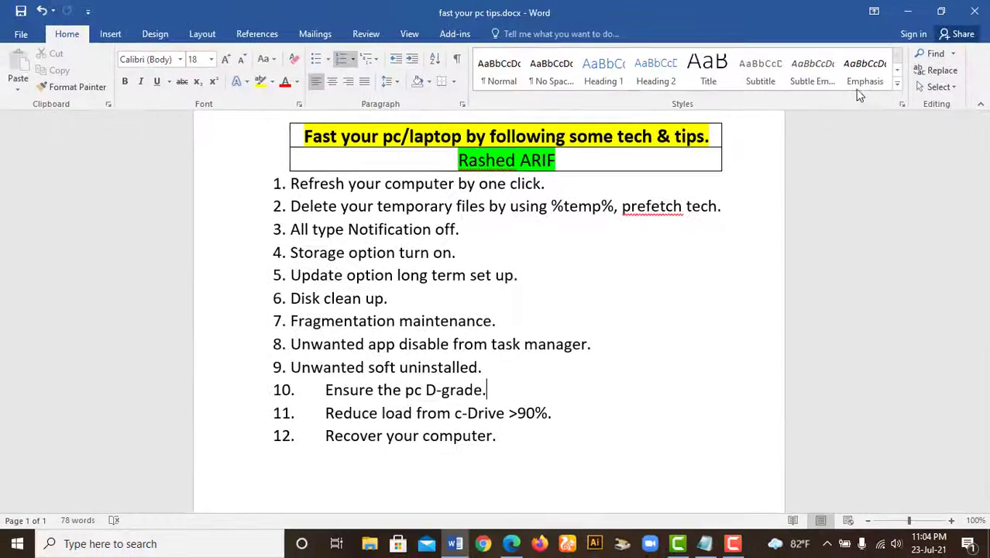
pyautogui.click(907, 11)
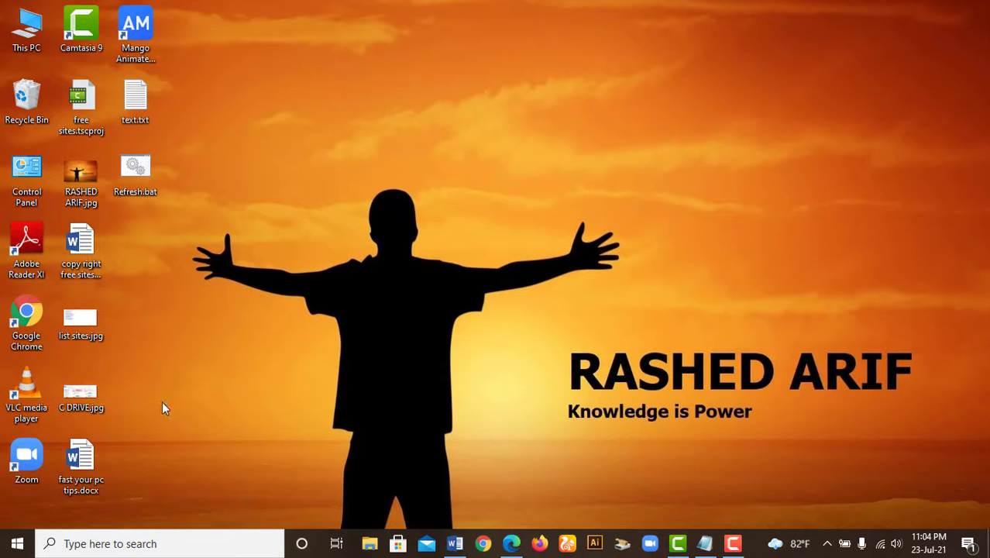
# - Search Windows for Disk Cleanup, open it and have it scan drive C:
pyautogui.click(137, 542)
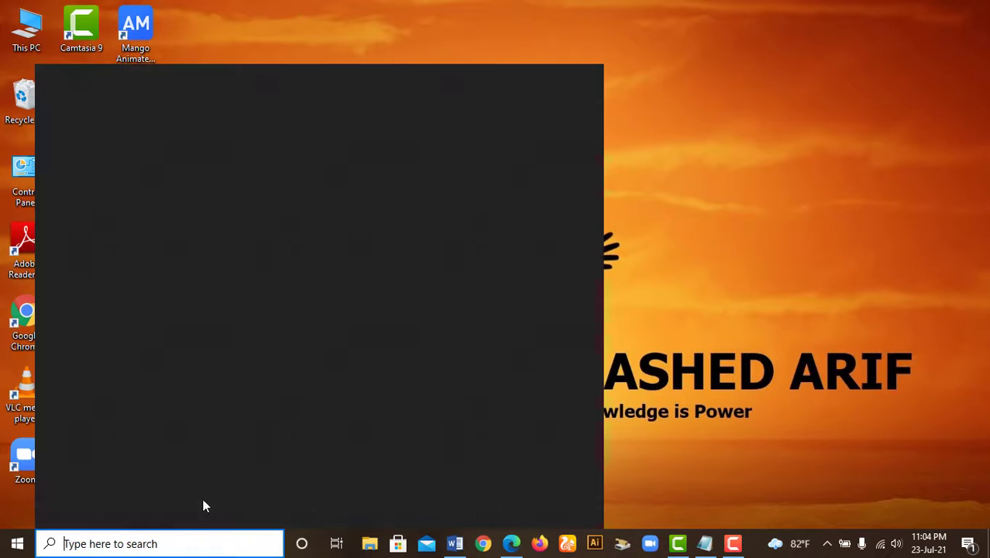
pyautogui.press('Escape')
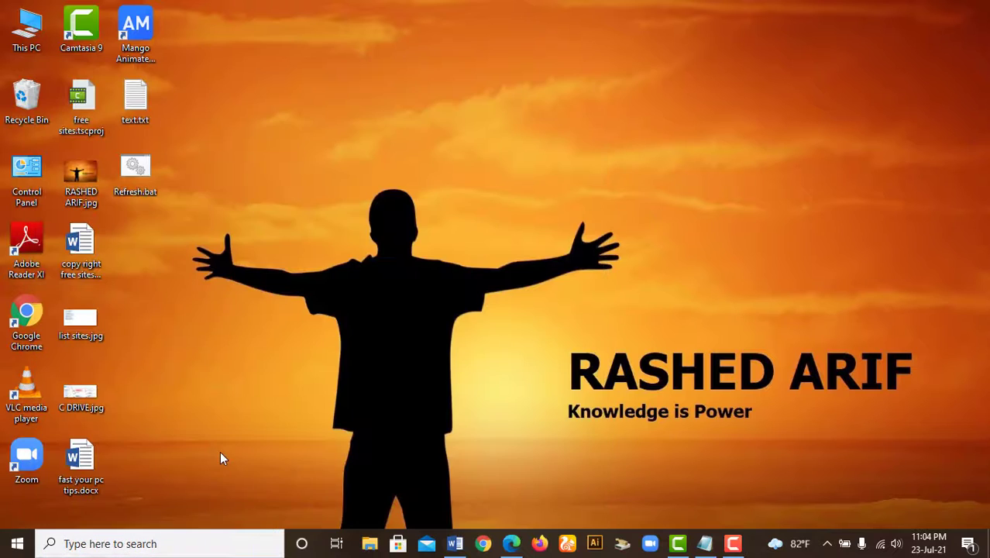
pyautogui.click(130, 541)
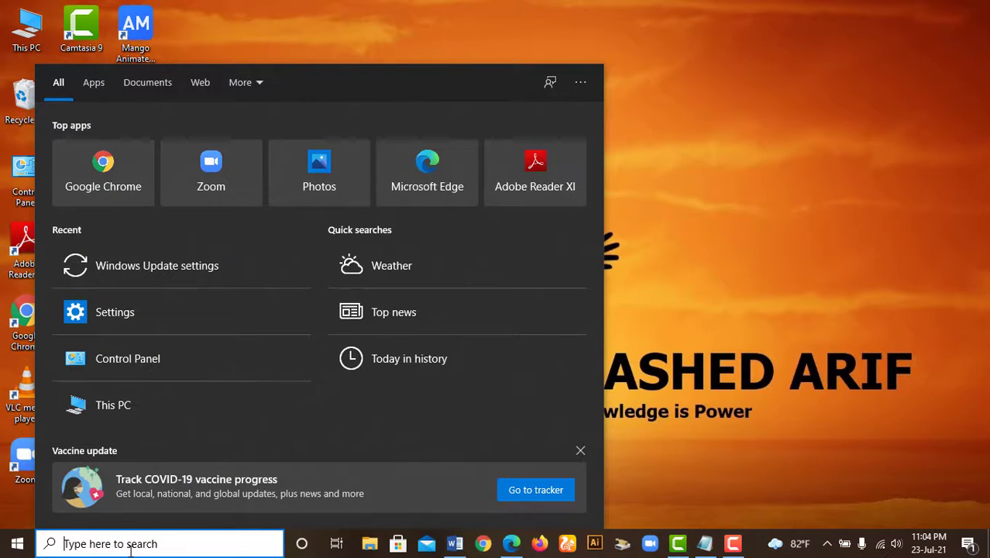
pyautogui.write('di')
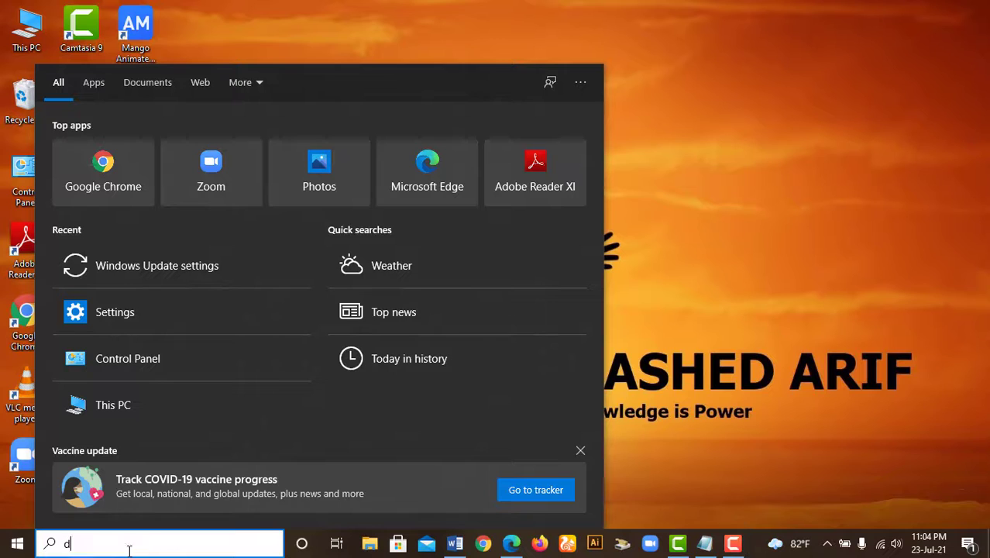
pyautogui.write('s')
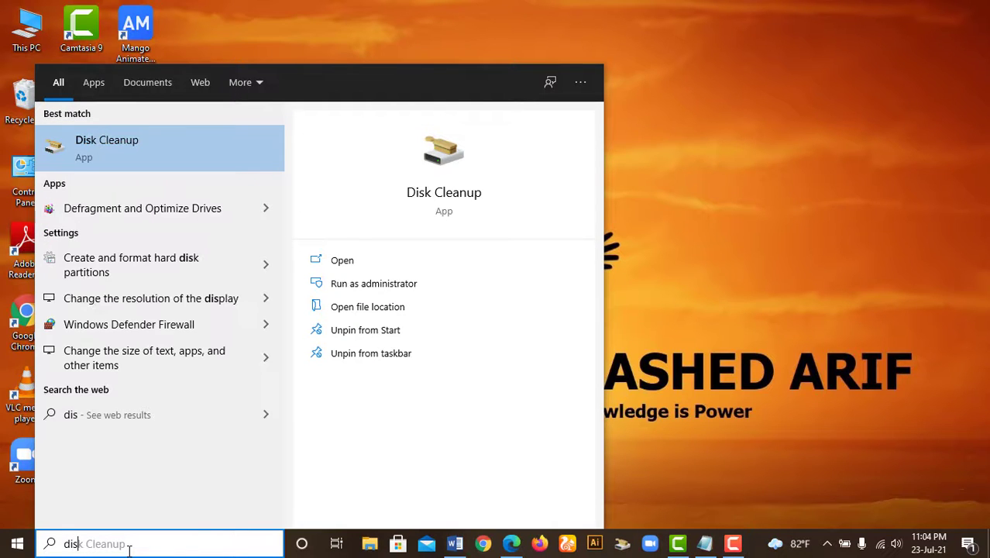
pyautogui.click(456, 200)
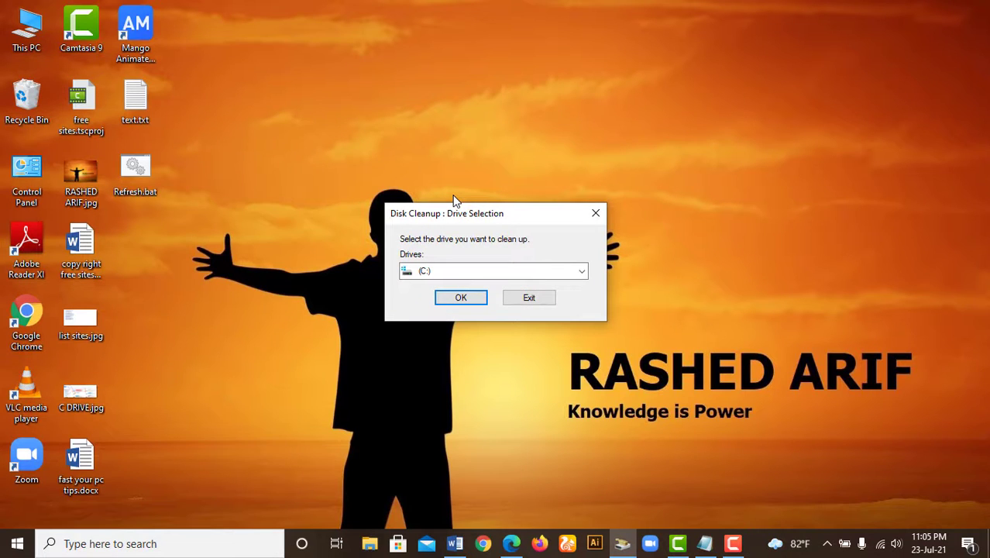
pyautogui.click(582, 271)
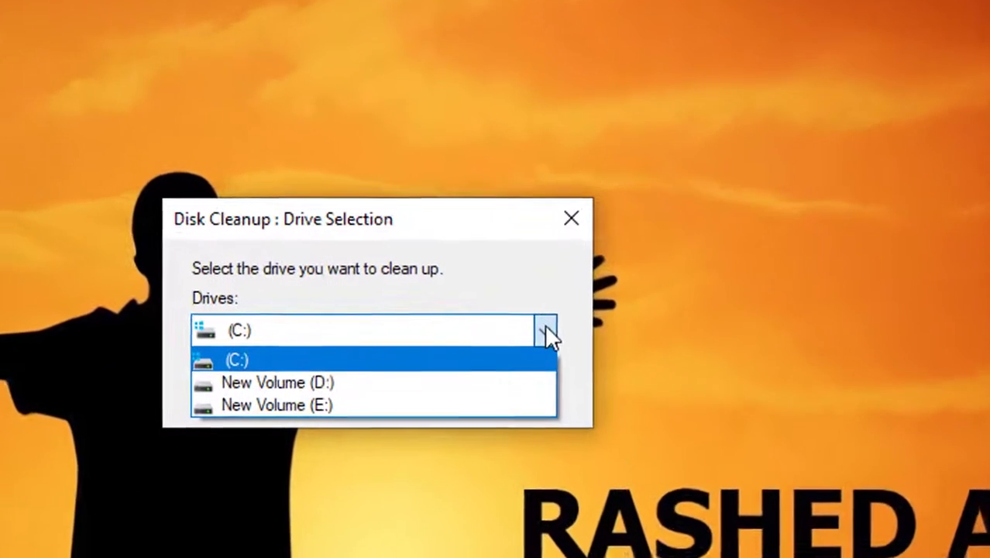
pyautogui.click(489, 360)
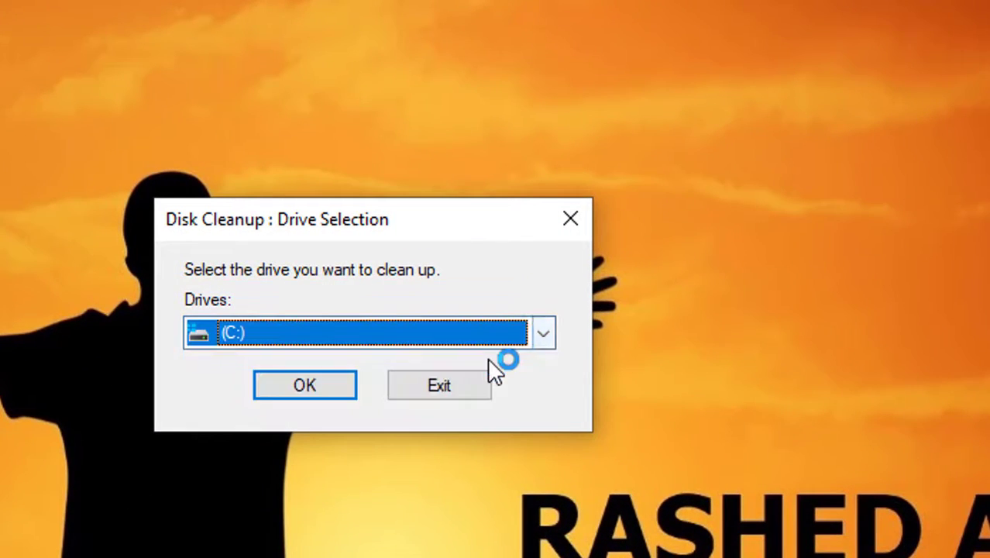
pyautogui.click(316, 380)
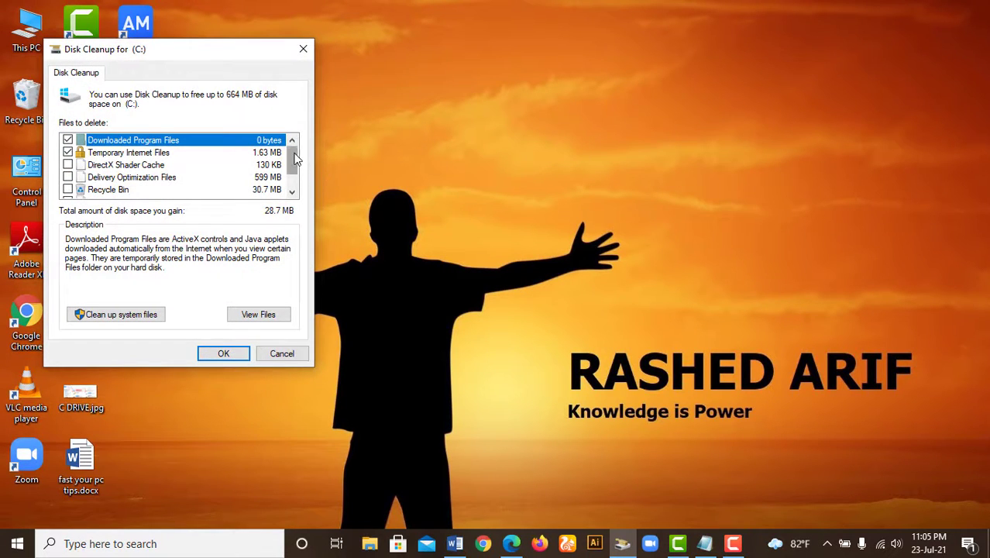
# - Include DirectX Shader Cache, Delivery Optimization Files, Recycle Bin and Temporary files in the C: cleanup and permanently delete all selected files
pyautogui.click(68, 165)
pyautogui.click(68, 178)
pyautogui.click(68, 190)
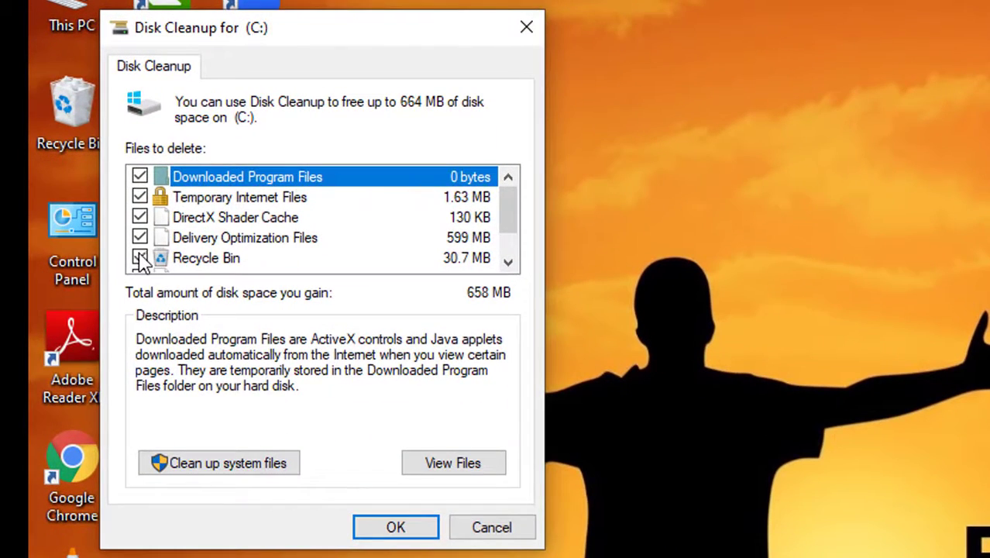
pyautogui.moveTo(507, 216); pyautogui.dragTo(508, 254)
pyautogui.click(139, 238)
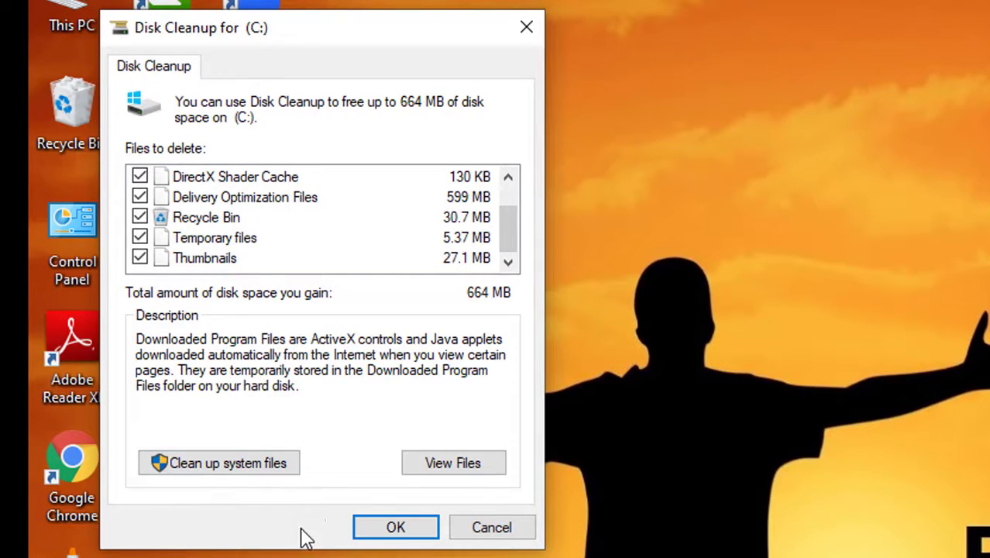
pyautogui.click(385, 530)
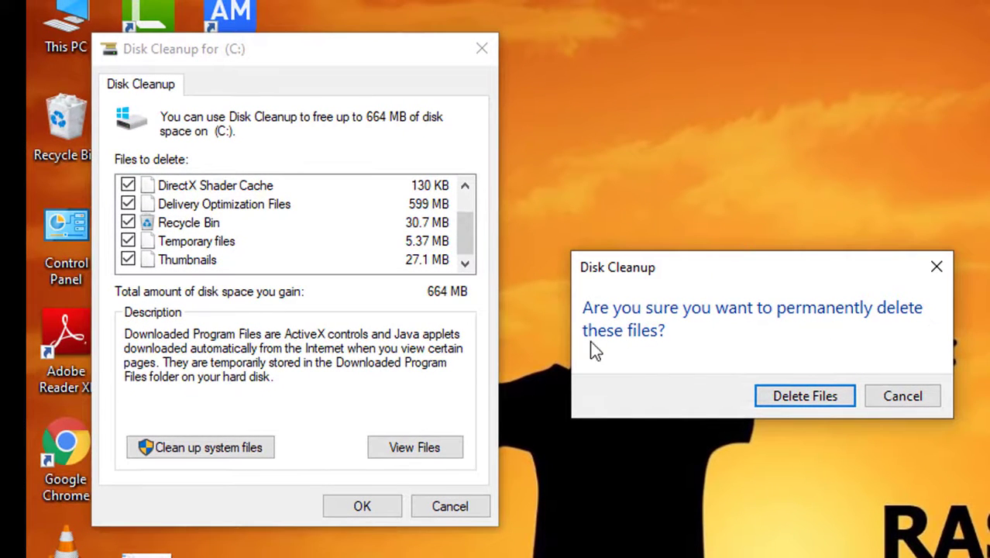
pyautogui.click(463, 233)
pyautogui.click(466, 185)
pyautogui.click(798, 395)
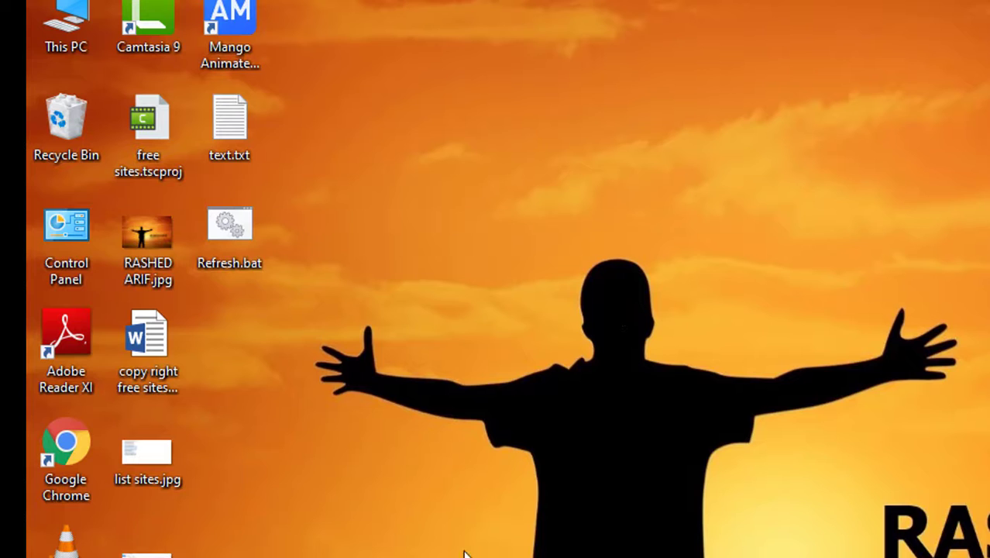
# - Reopen Disk Cleanup through the Windows search and have it scan New Volume (D:)
pyautogui.click(144, 543)
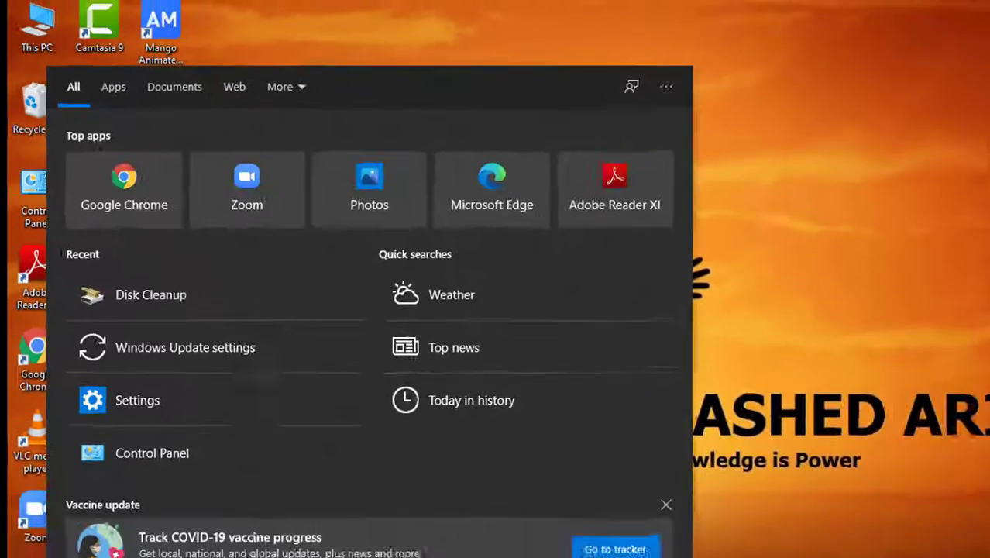
pyautogui.write('d')
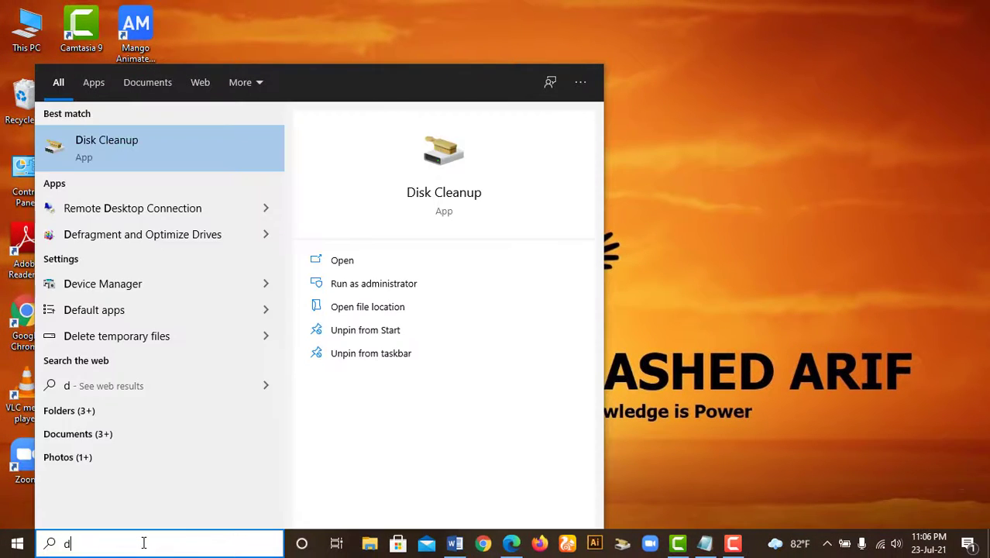
pyautogui.click(453, 194)
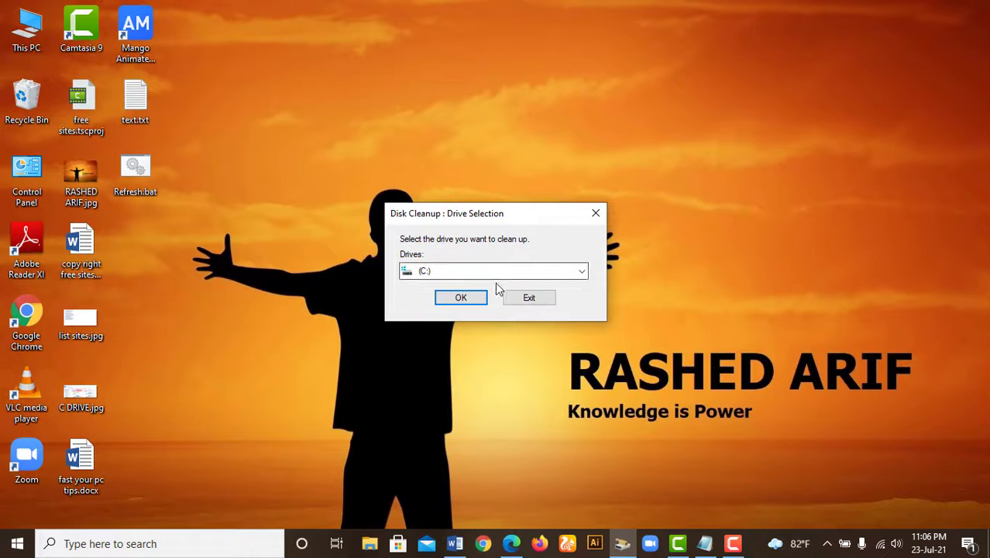
pyautogui.click(581, 272)
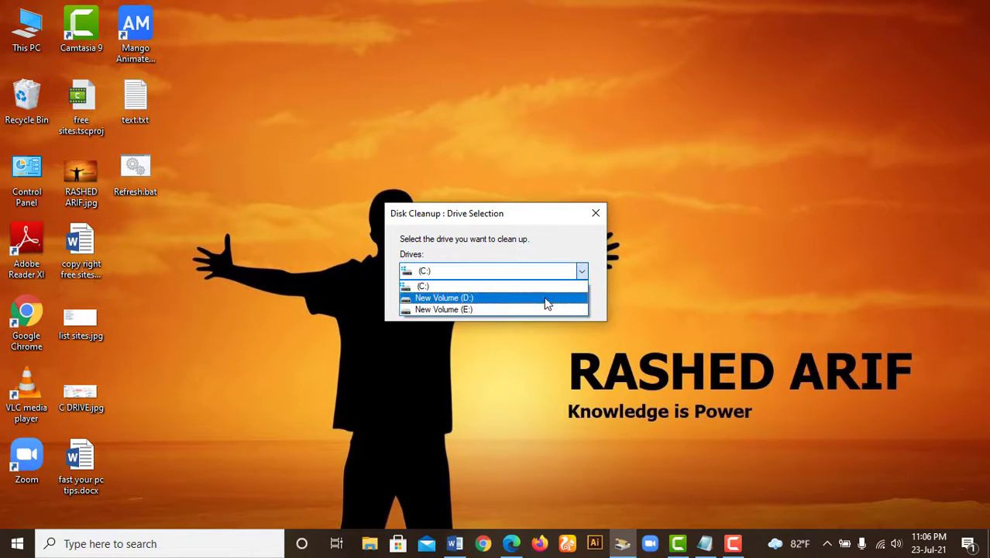
pyautogui.click(538, 300)
pyautogui.click(473, 301)
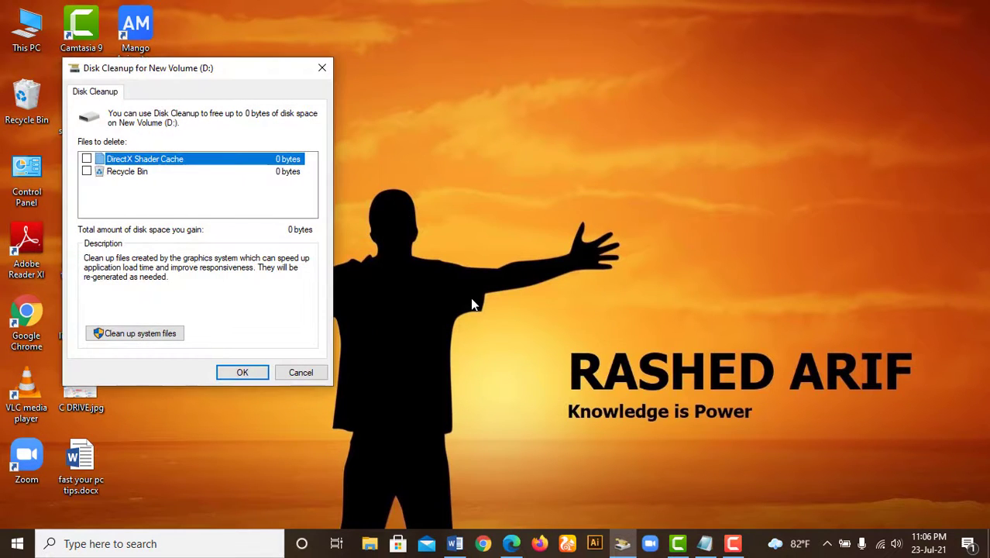
# - Select DirectX Shader Cache and Recycle Bin for the D: cleanup and permanently delete these files
pyautogui.click(86, 158)
pyautogui.click(86, 171)
pyautogui.click(243, 374)
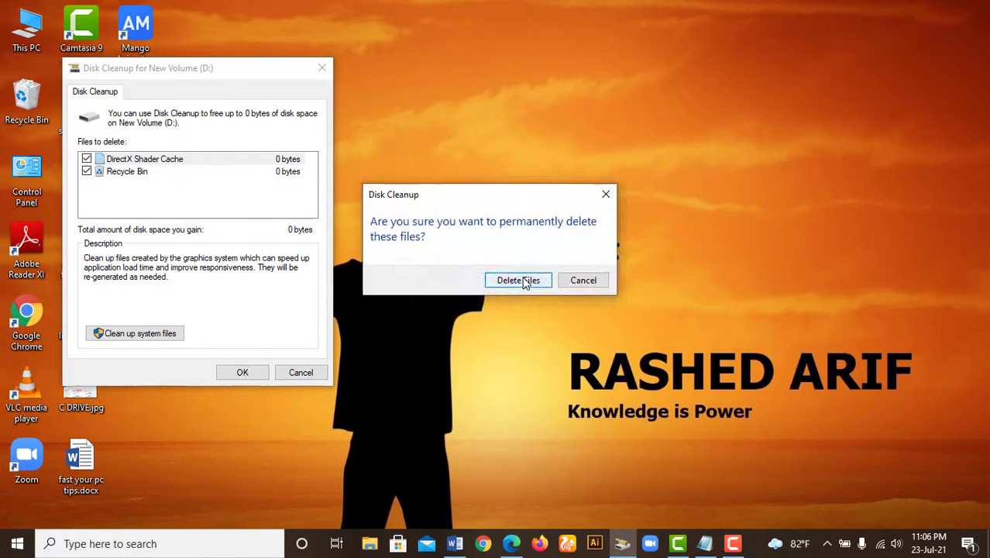
pyautogui.click(524, 284)
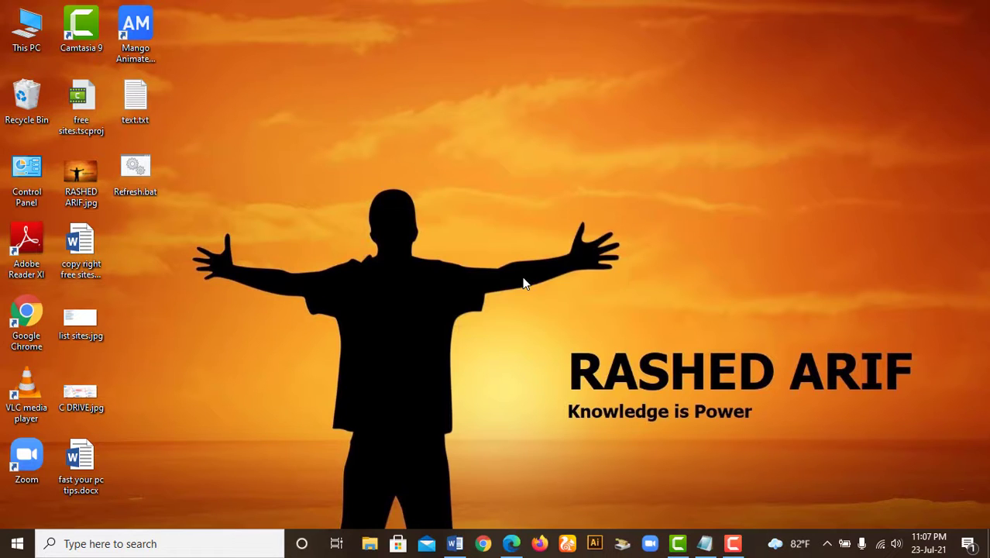
# - Reopen Disk Cleanup through the Windows search and have it scan New Volume (E:)
pyautogui.click(198, 546)
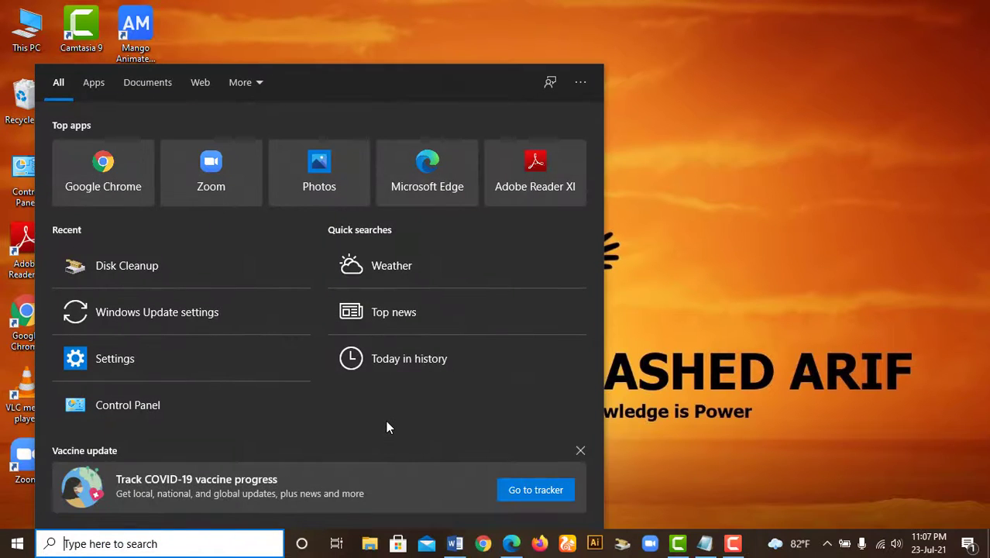
pyautogui.write('d')
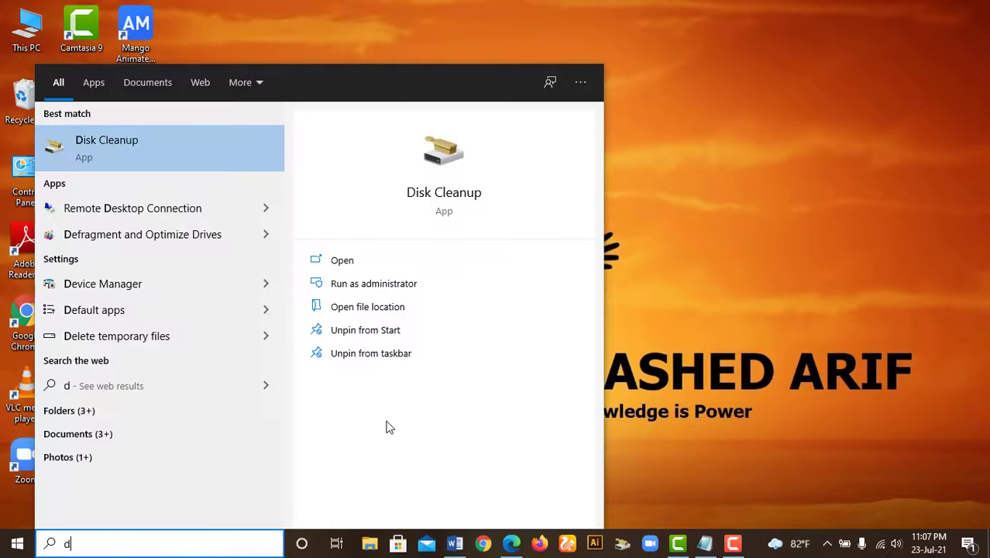
pyautogui.click(456, 194)
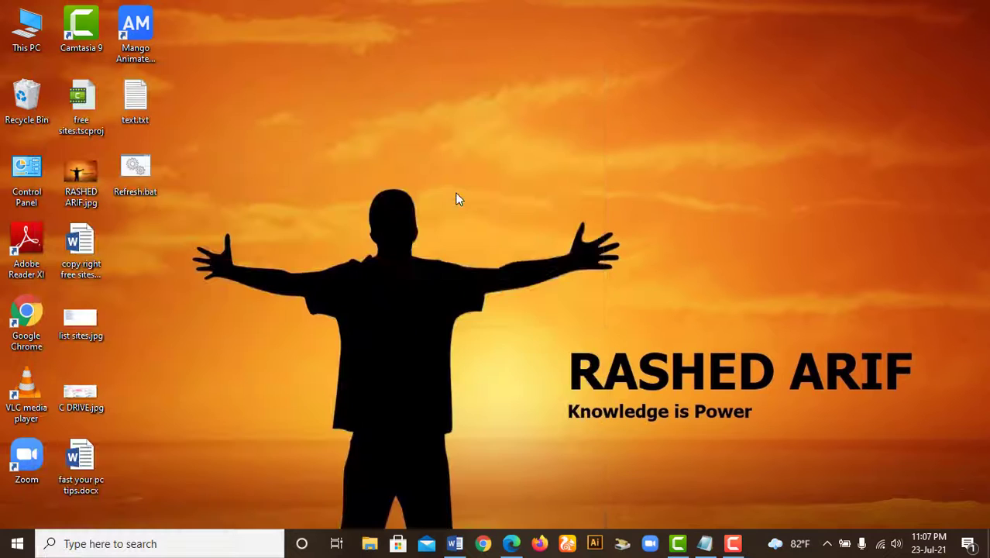
pyautogui.click(580, 272)
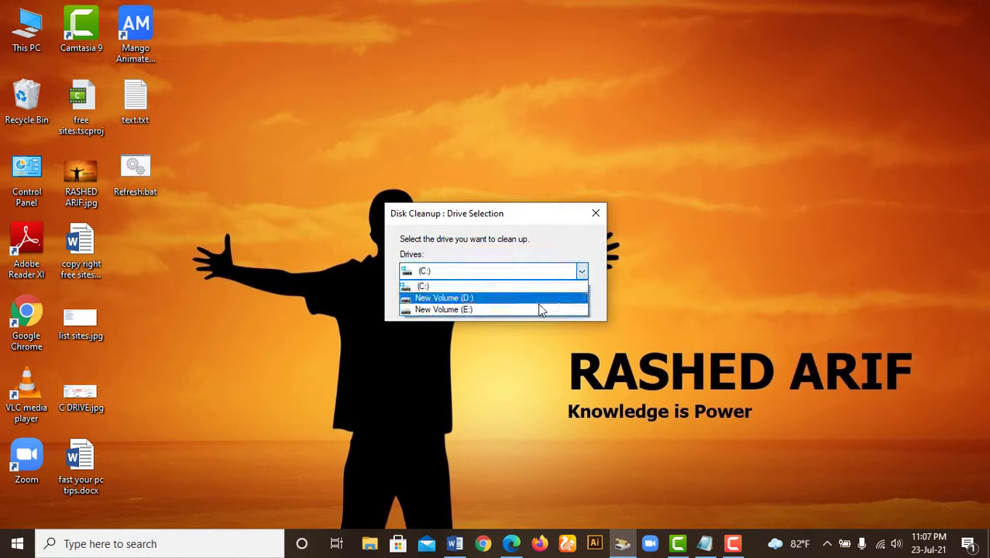
pyautogui.click(521, 311)
pyautogui.click(481, 297)
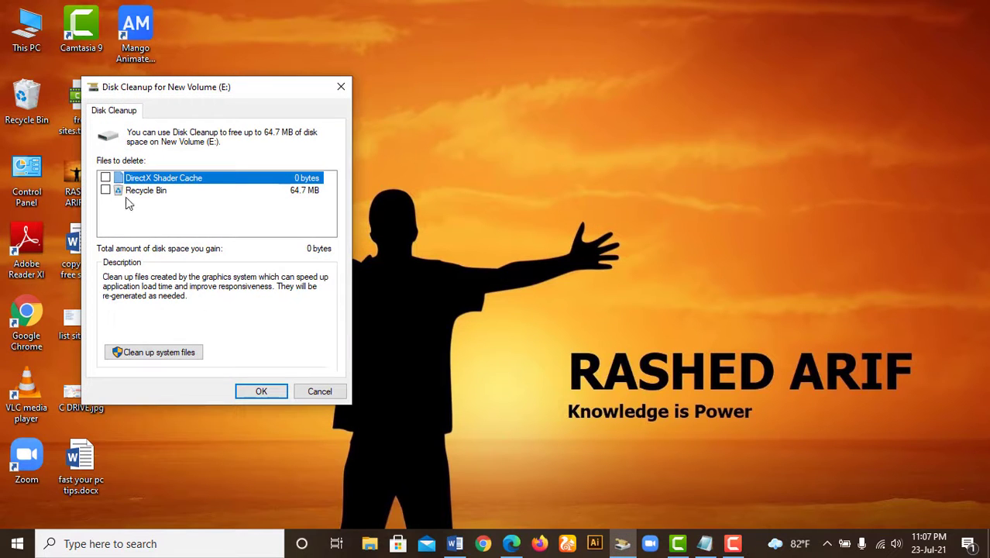
# - Select DirectX Shader Cache and Recycle Bin for the E: cleanup and permanently delete these files
pyautogui.click(105, 178)
pyautogui.click(106, 190)
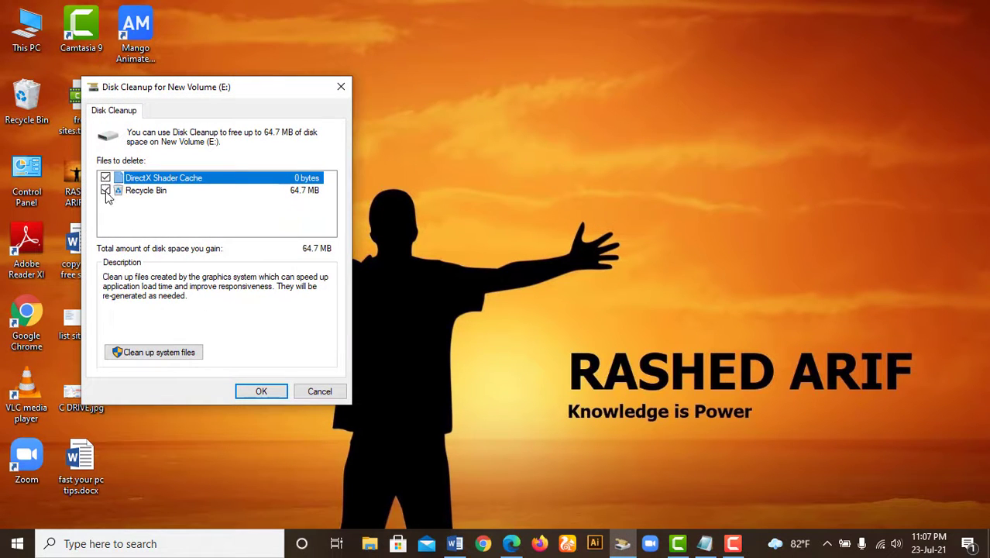
pyautogui.click(261, 391)
pyautogui.click(515, 280)
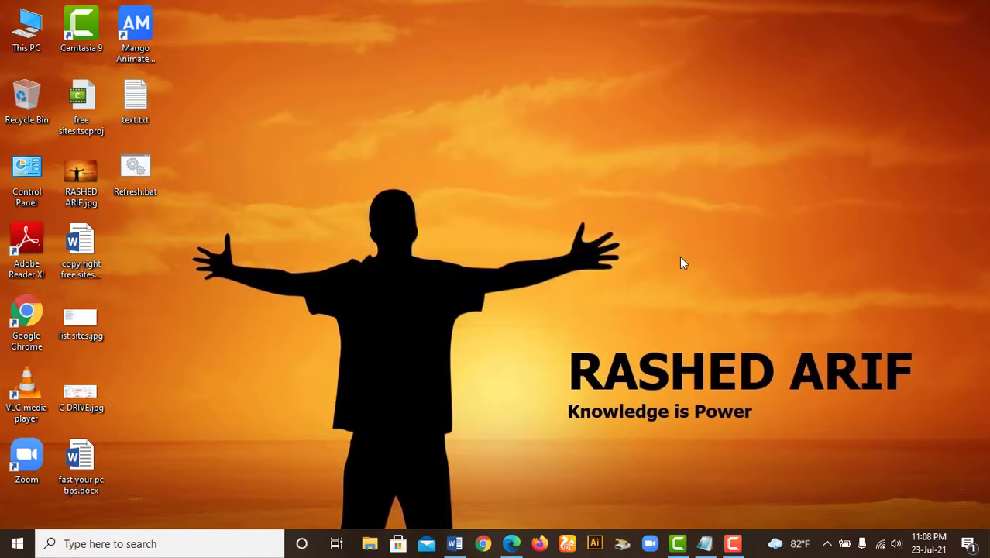
# - Check the tips document in Word and open Optimize Drives from the properties of Local Disk (C:)
pyautogui.click(454, 543)
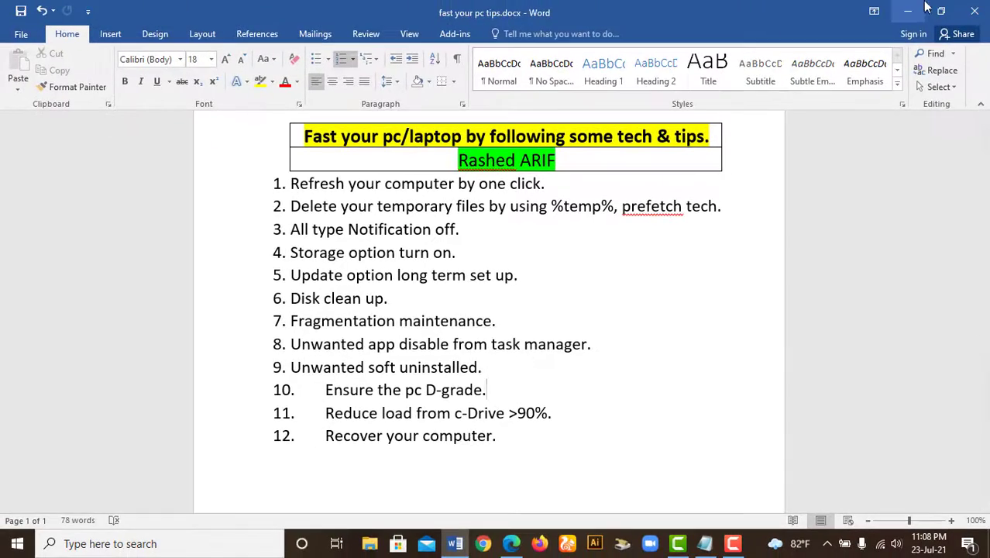
pyautogui.click(910, 12)
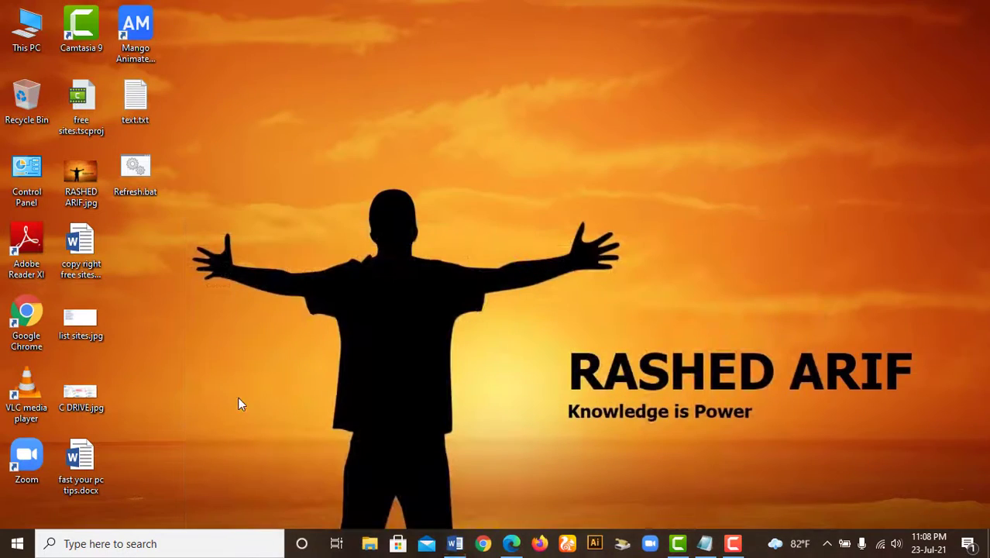
pyautogui.doubleClick(23, 35)
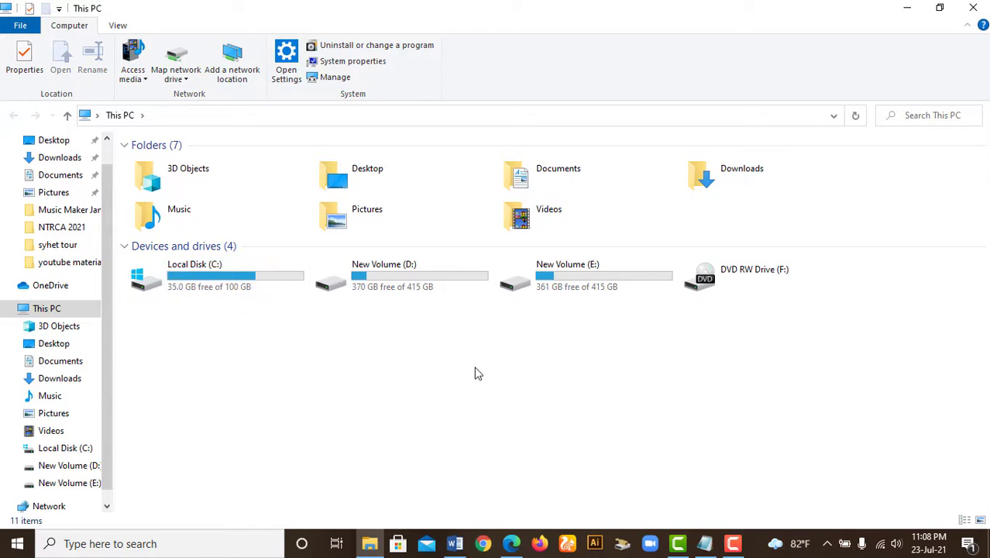
pyautogui.click(242, 278)
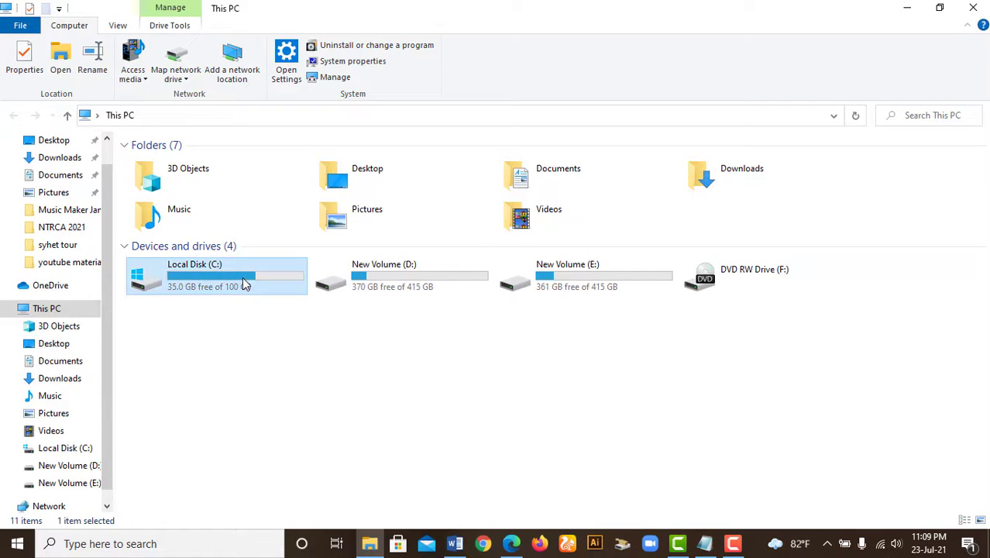
pyautogui.rightClick(243, 284)
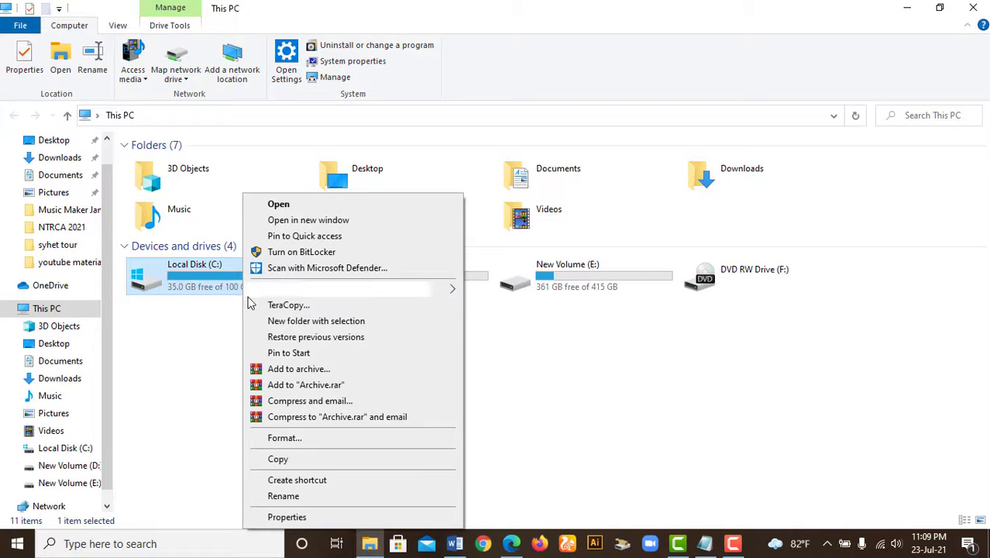
pyautogui.click(287, 517)
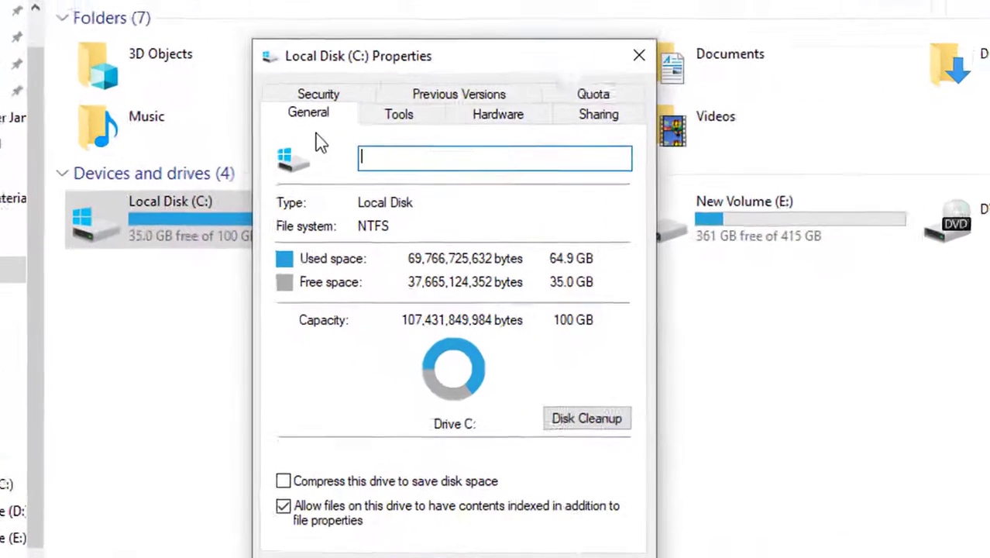
pyautogui.click(344, 198)
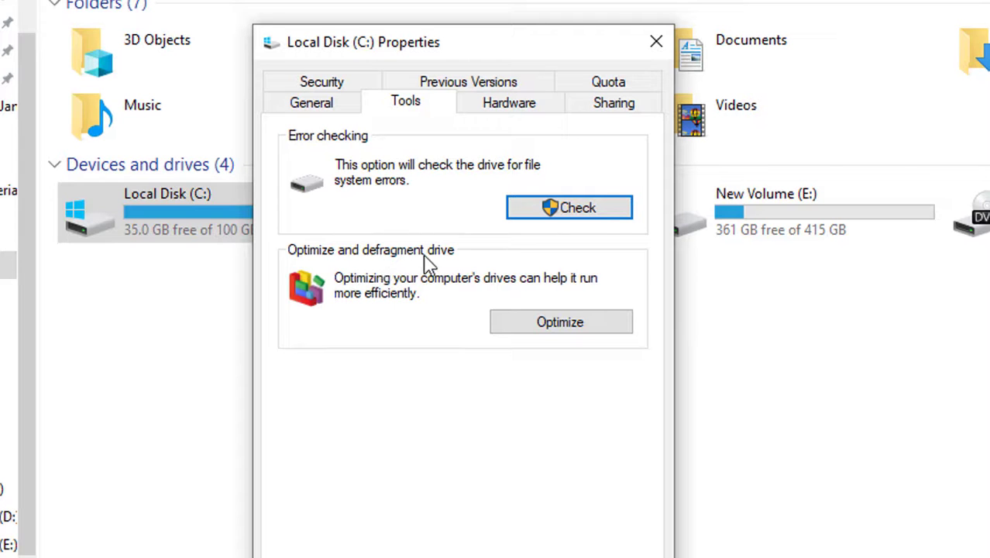
pyautogui.click(563, 325)
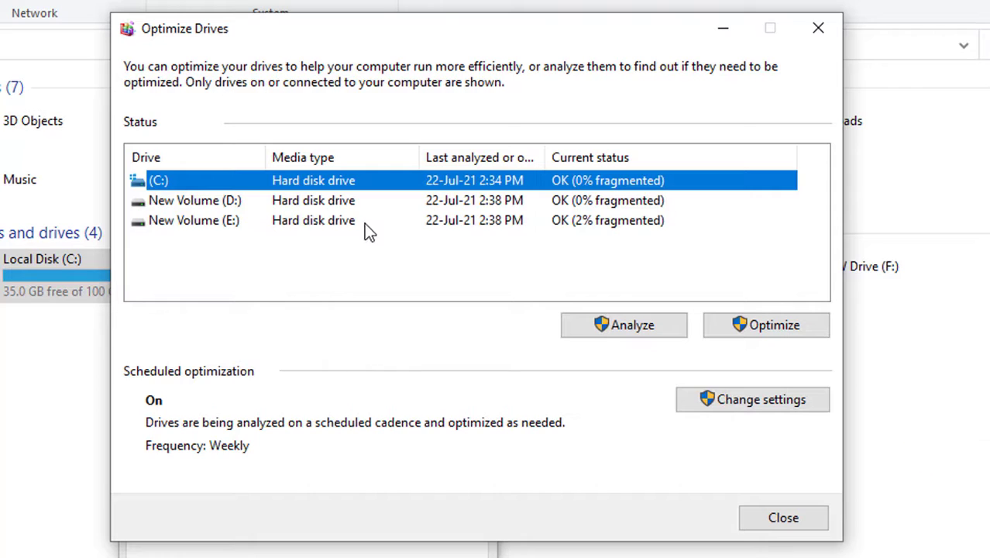
# - Analyze drives C:, D: and E: together for fragmentation and close the optimization and drive properties windows
pyautogui.click(620, 326)
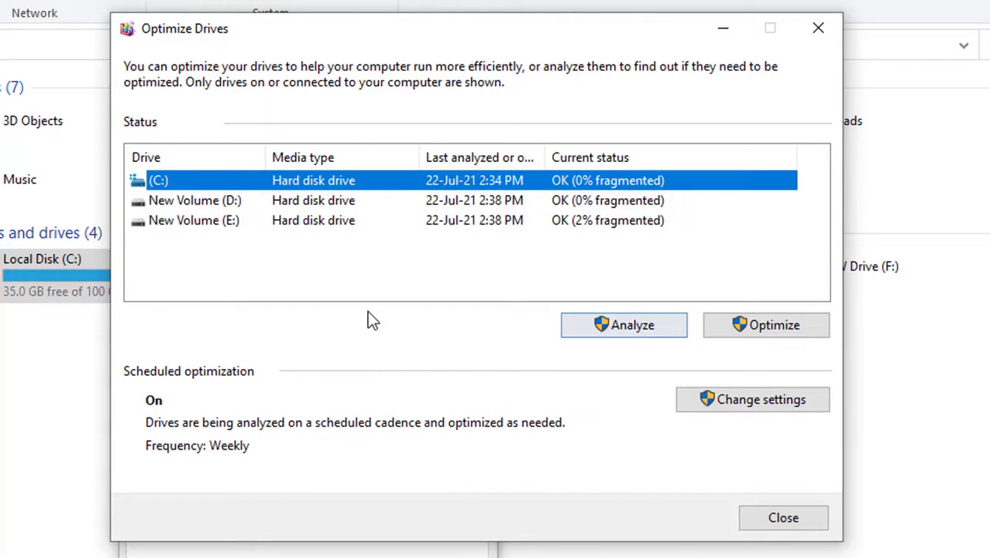
pyautogui.keyDown('ctrl'); pyautogui.click(305, 202); pyautogui.keyUp('ctrl')
pyautogui.keyDown('ctrl'); pyautogui.click(310, 223); pyautogui.keyUp('ctrl')
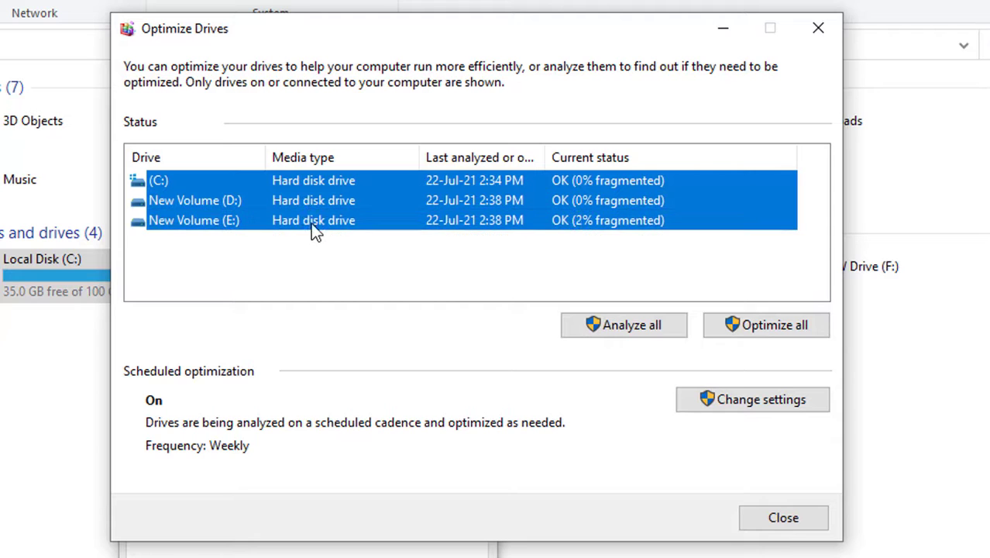
pyautogui.click(627, 328)
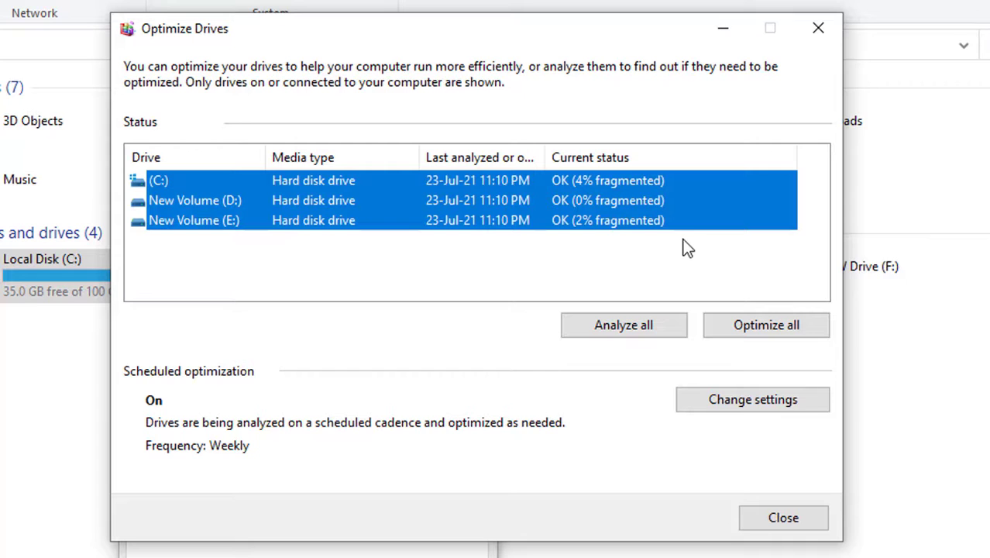
pyautogui.click(793, 526)
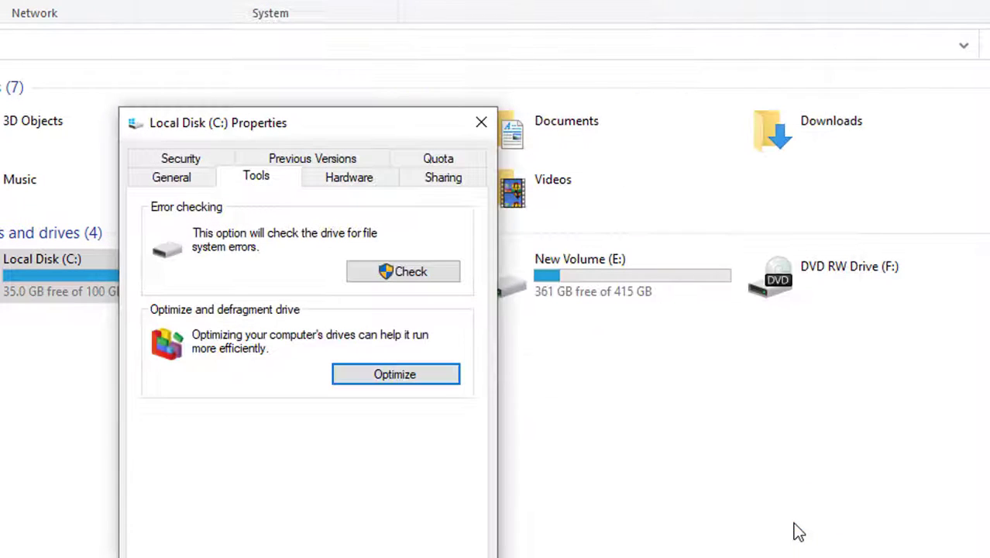
pyautogui.click(480, 125)
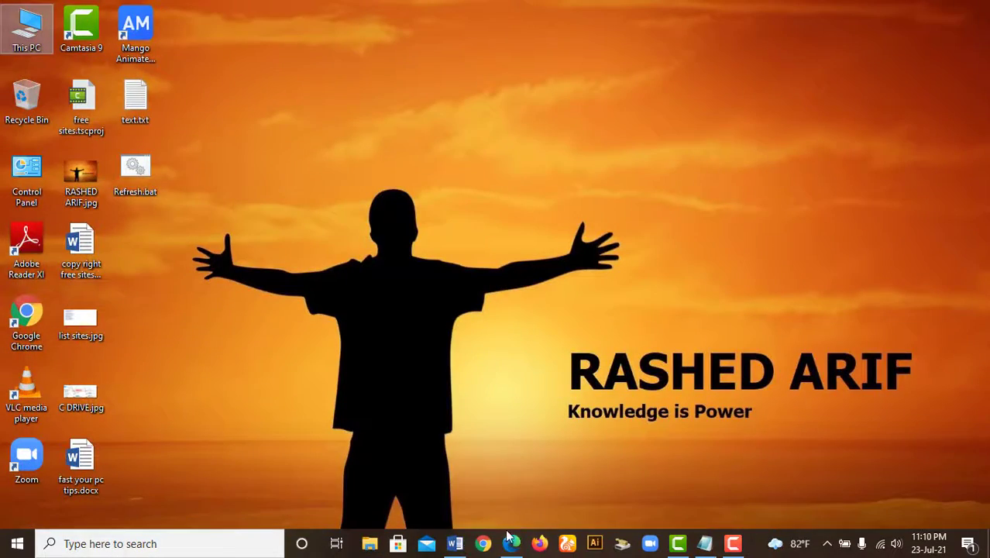
# - Check the tips document in Word, find Task Manager through the Windows search and show its startup apps in a maximized window
pyautogui.click(455, 543)
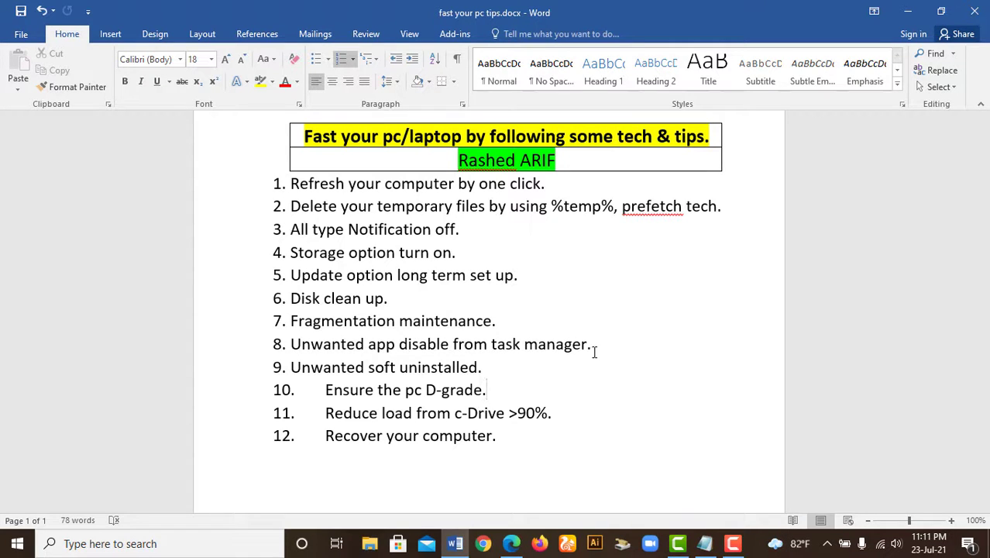
pyautogui.click(906, 18)
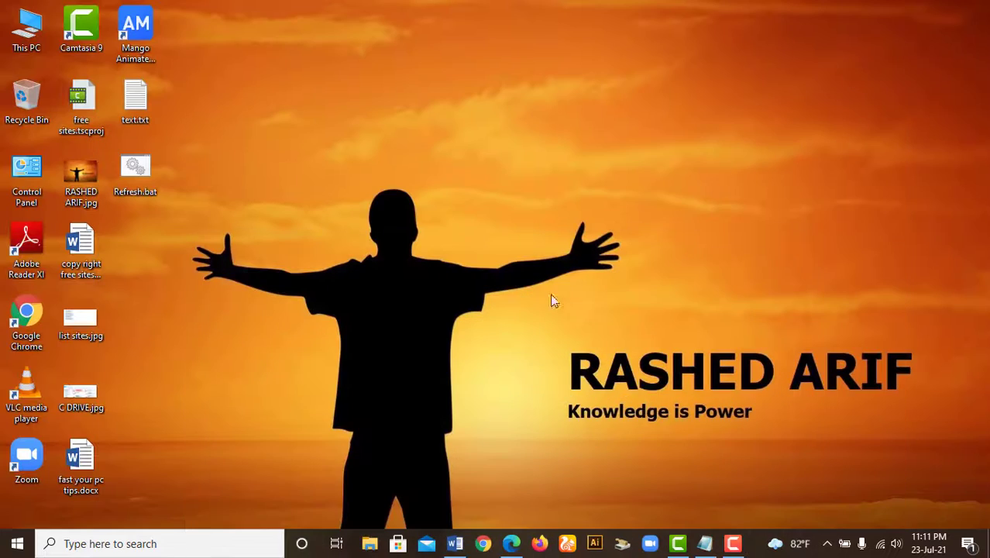
pyautogui.click(91, 543)
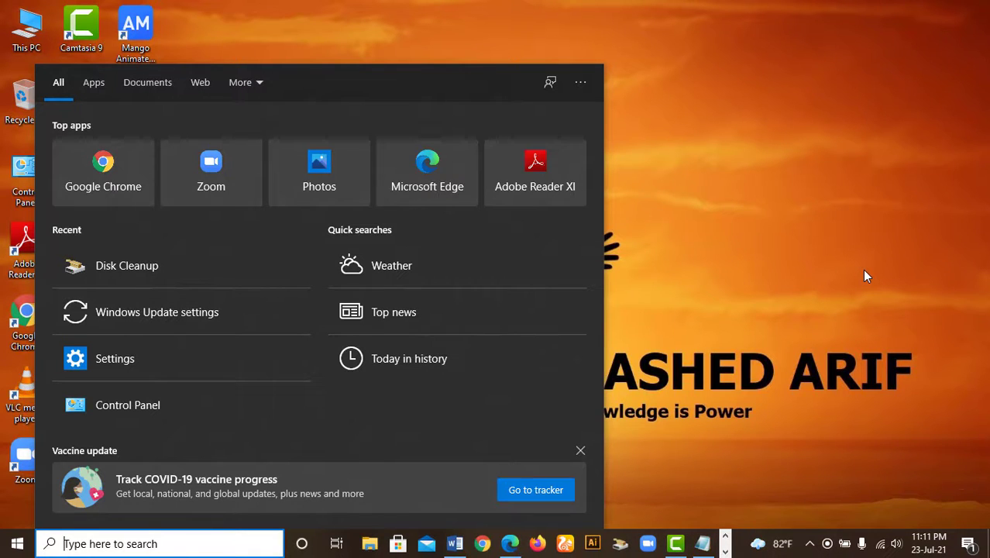
pyautogui.write('tas')
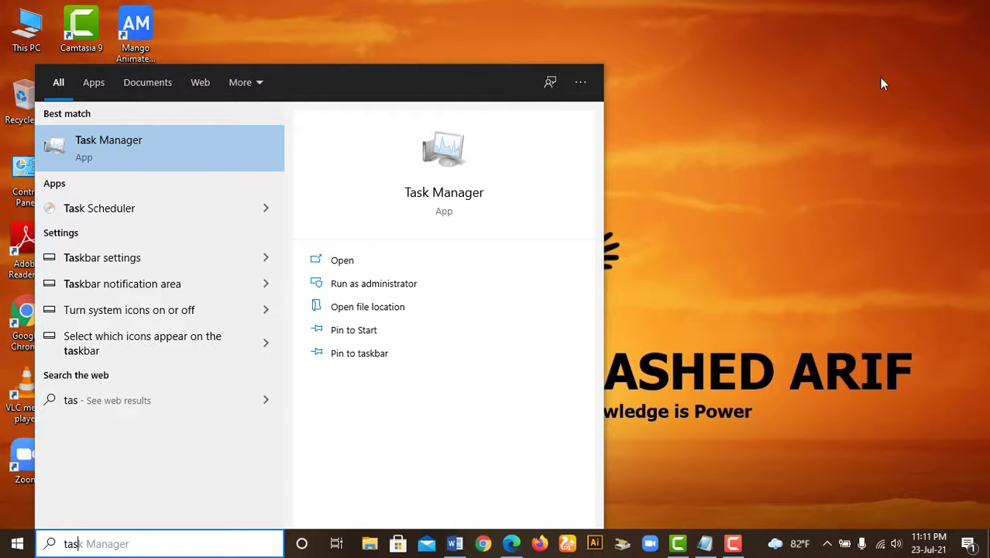
pyautogui.click(459, 194)
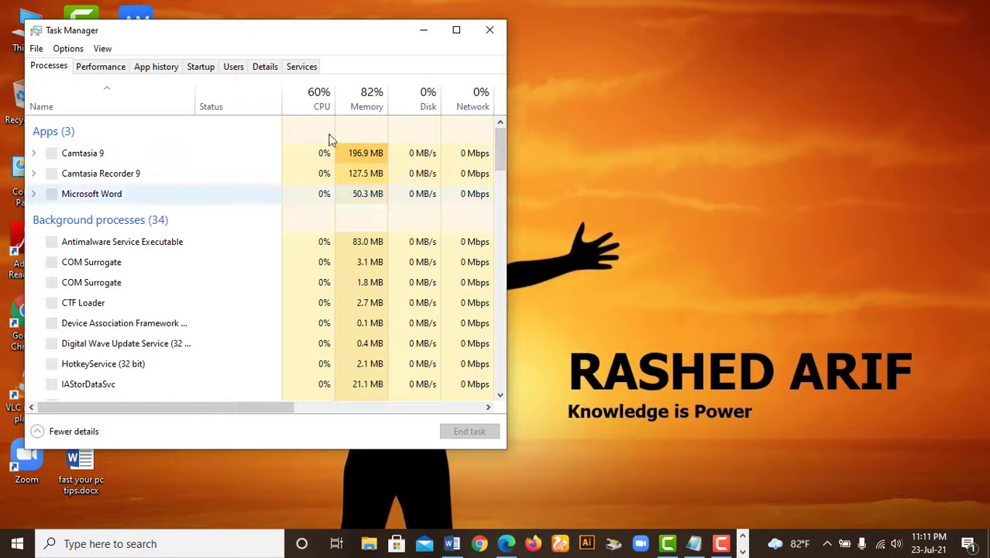
pyautogui.click(456, 30)
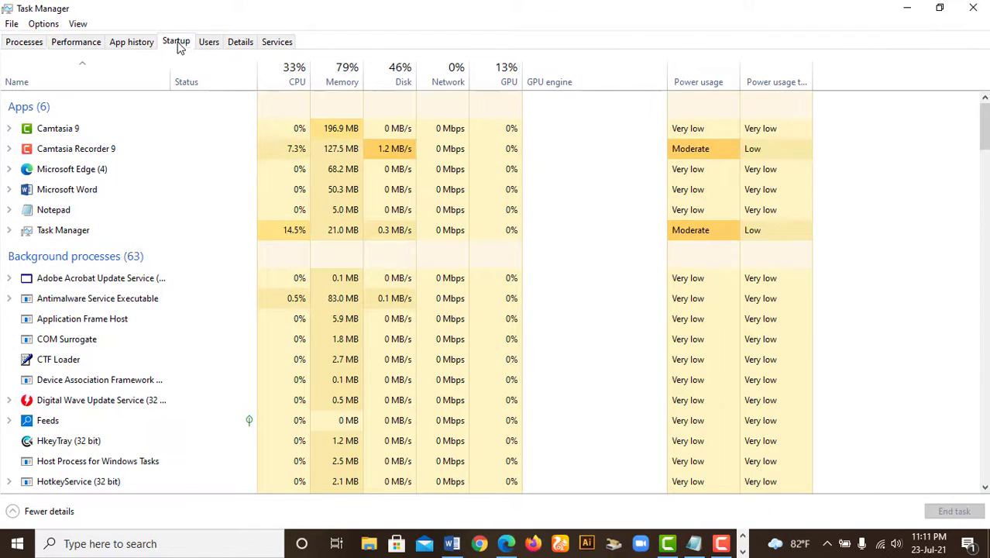
pyautogui.click(176, 43)
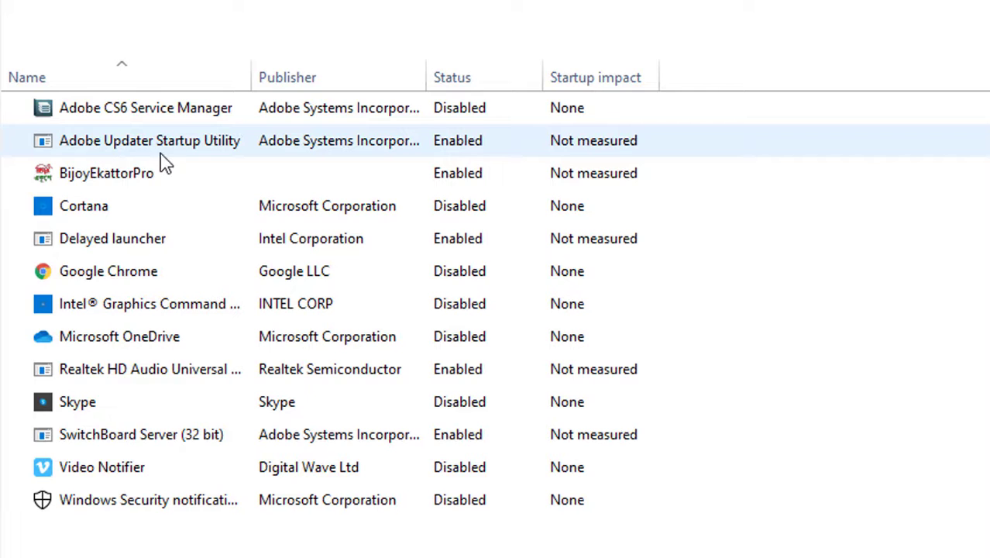
# - Disable Adobe Updater Startup Utility in the list of startup apps
pyautogui.click(465, 153)
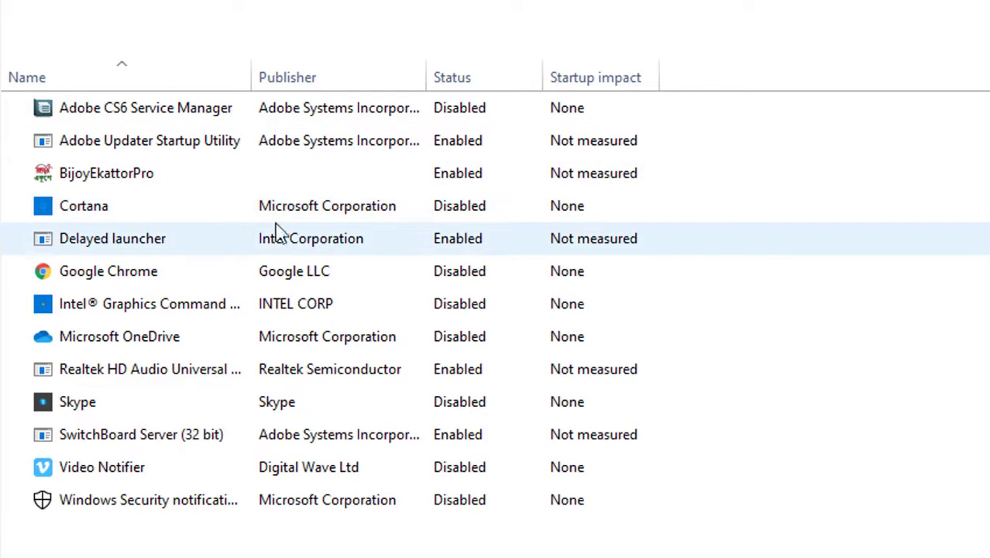
pyautogui.click(435, 248)
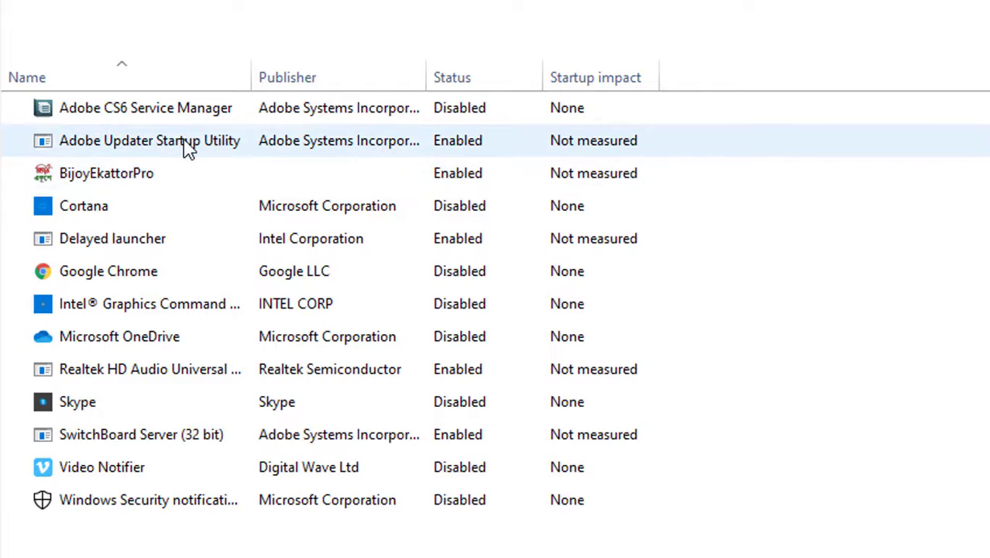
pyautogui.click(188, 147)
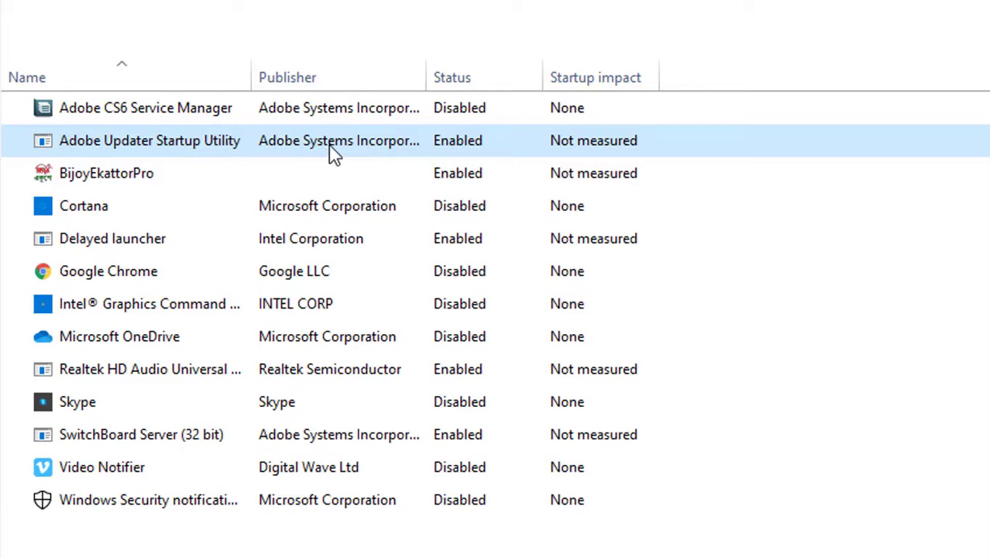
pyautogui.rightClick(431, 148)
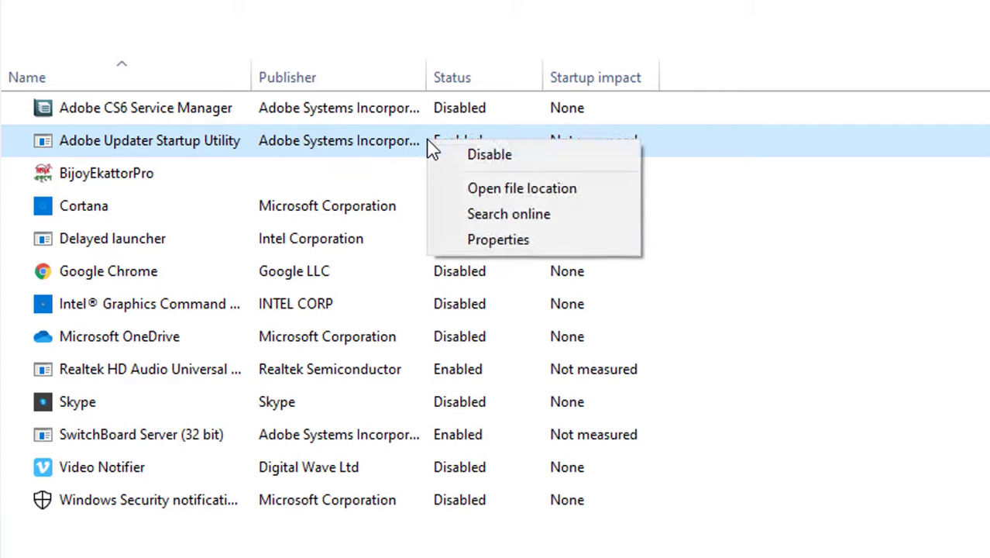
pyautogui.click(478, 158)
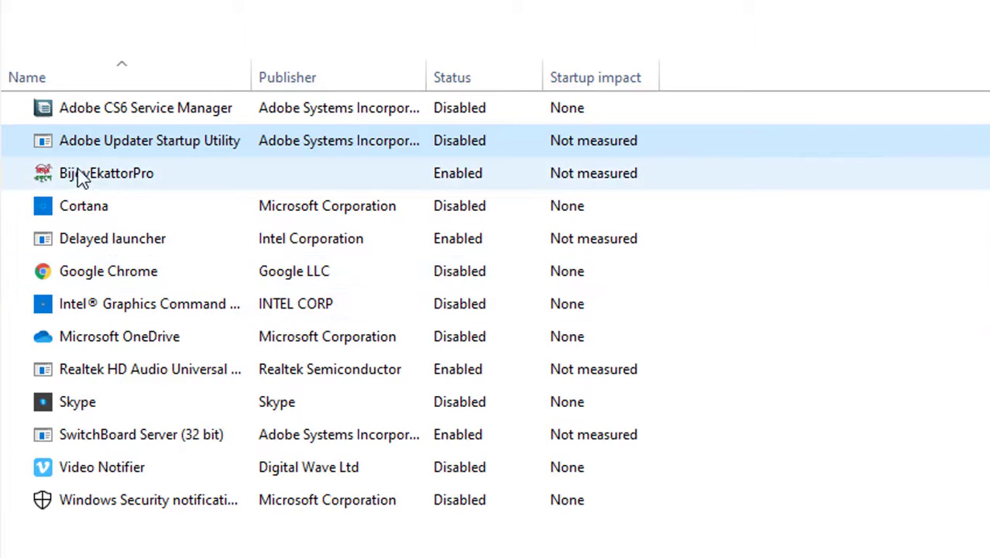
# - Select BijoyEkattorPro without changing its status, close Task Manager and return to the tips document in Word
pyautogui.click(104, 185)
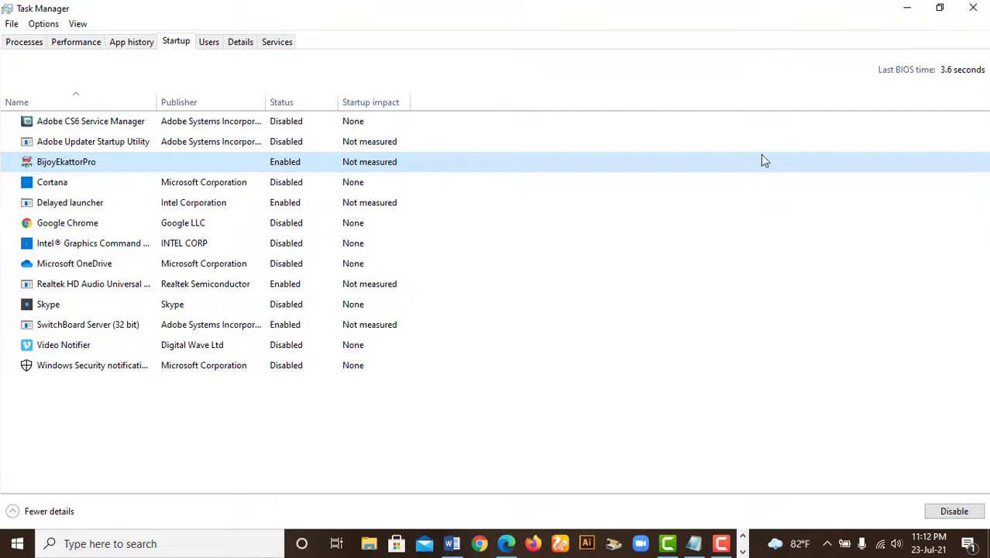
pyautogui.click(975, 8)
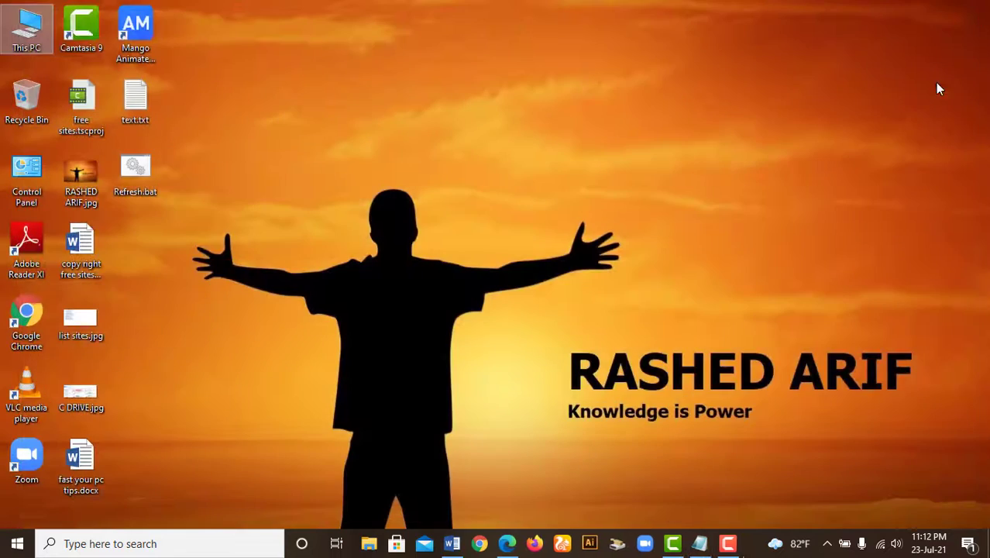
pyautogui.click(455, 543)
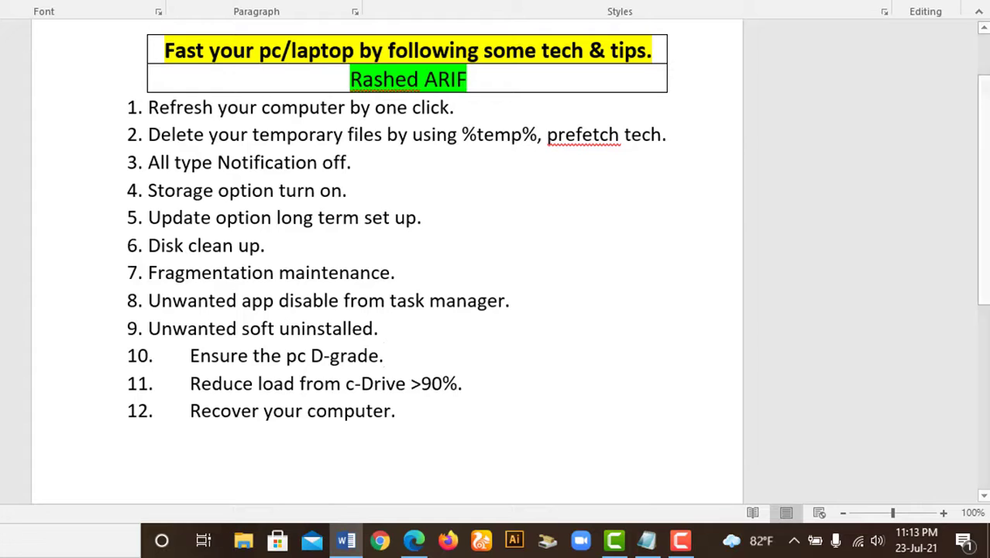
# - Show the desktop, find Control Panel through the Windows search and open its list of programs to uninstall
pyautogui.press('super+d')
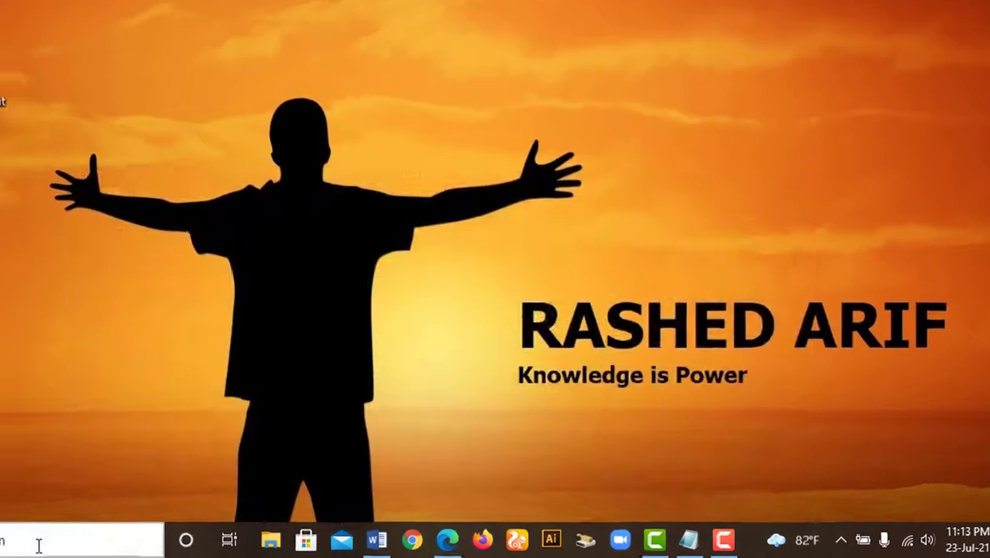
pyautogui.click(42, 553)
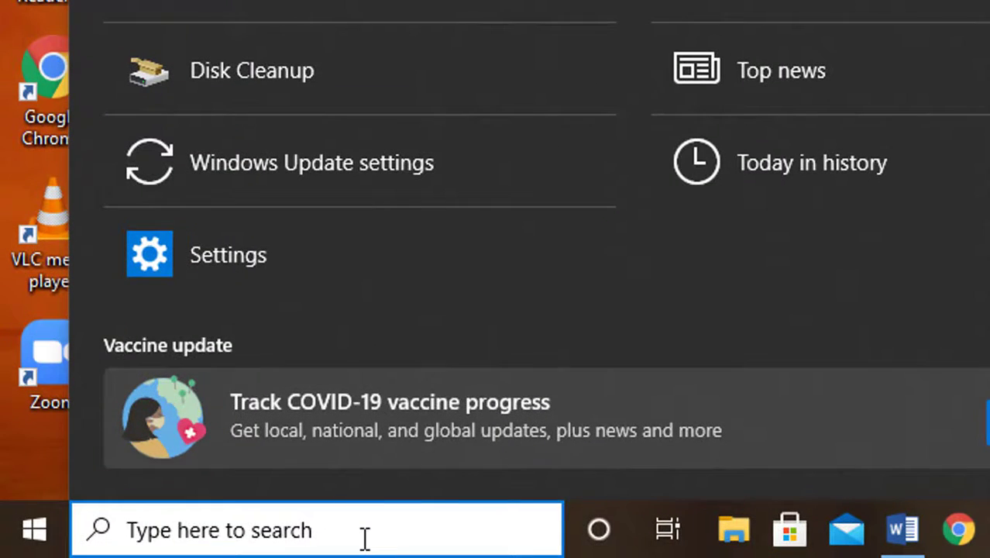
pyautogui.write('con')
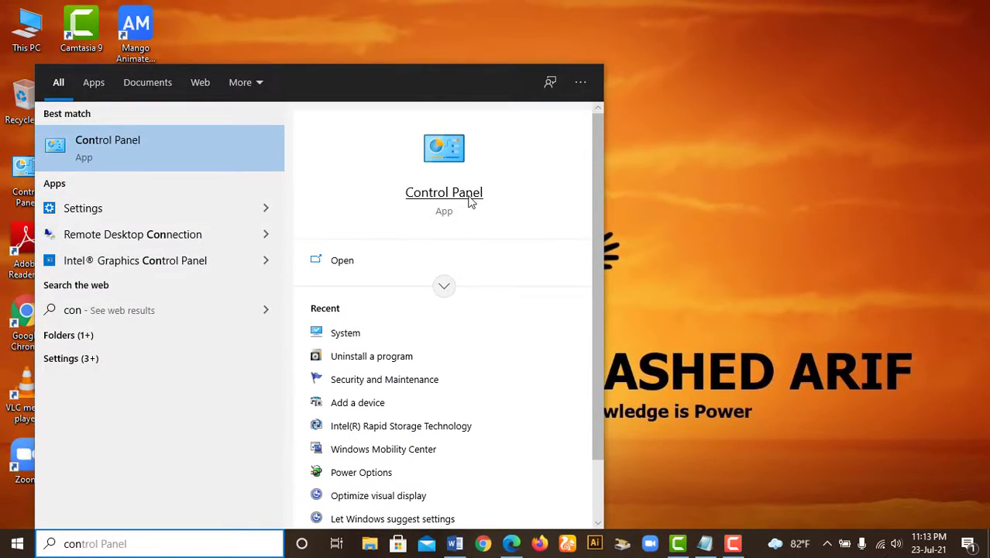
pyautogui.click(468, 200)
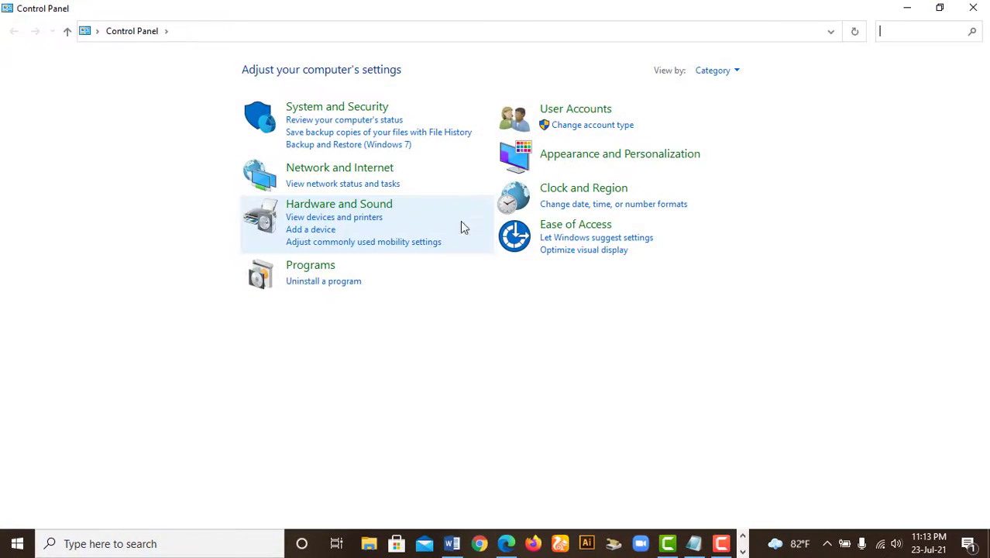
pyautogui.click(310, 267)
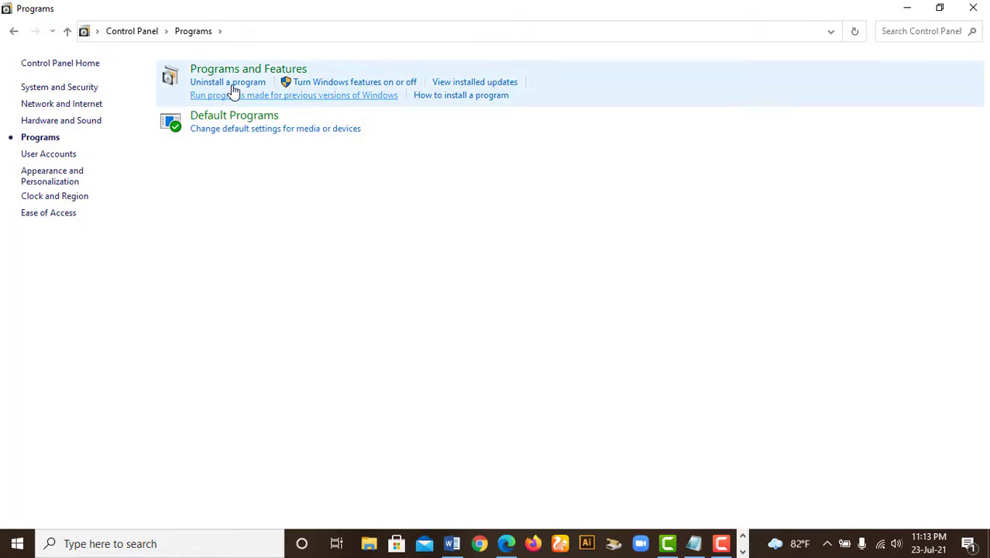
pyautogui.click(230, 82)
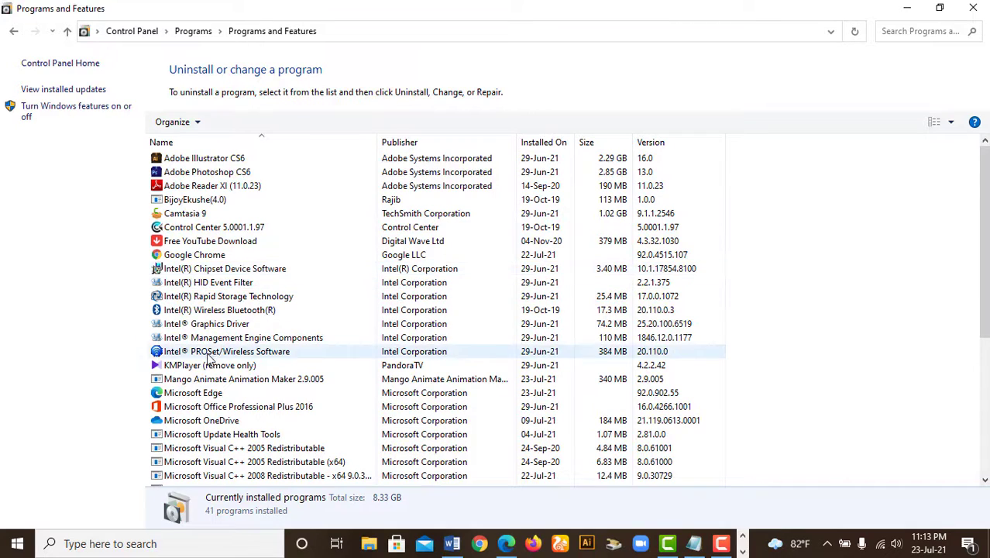
# - Uninstall Free YouTube Download, leaving its settings and history undeleted
pyautogui.scroll(-6, 207, 358)
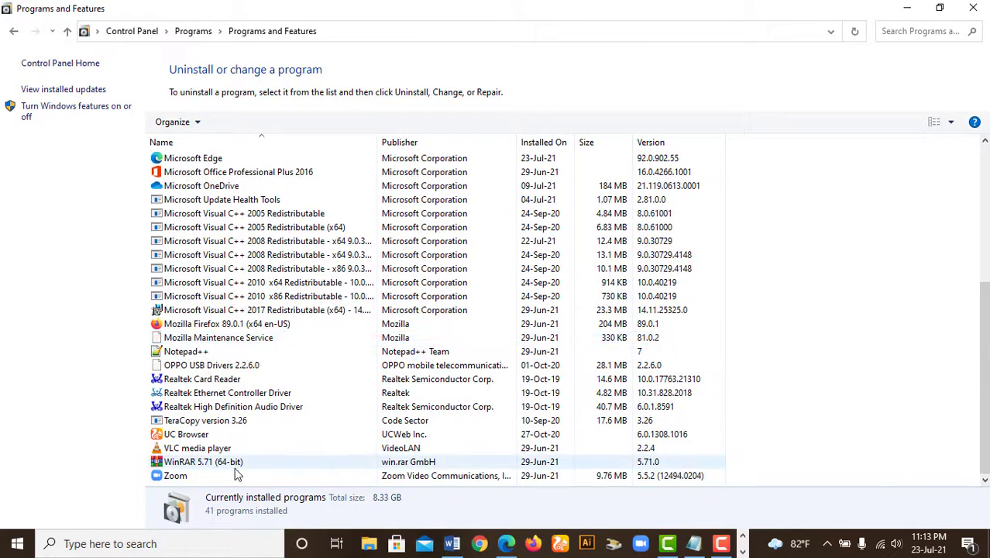
pyautogui.scroll(6, 236, 465)
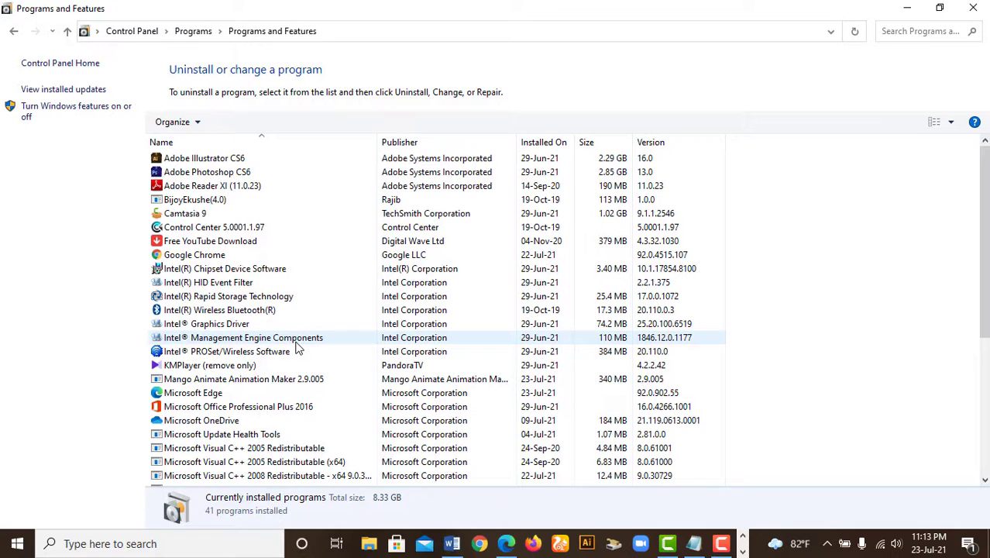
pyautogui.click(192, 243)
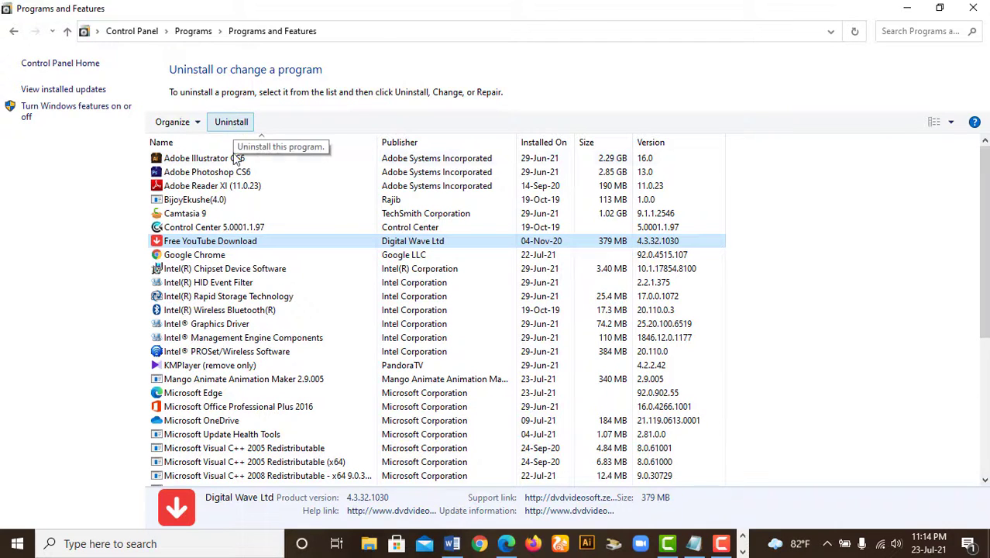
pyautogui.click(242, 124)
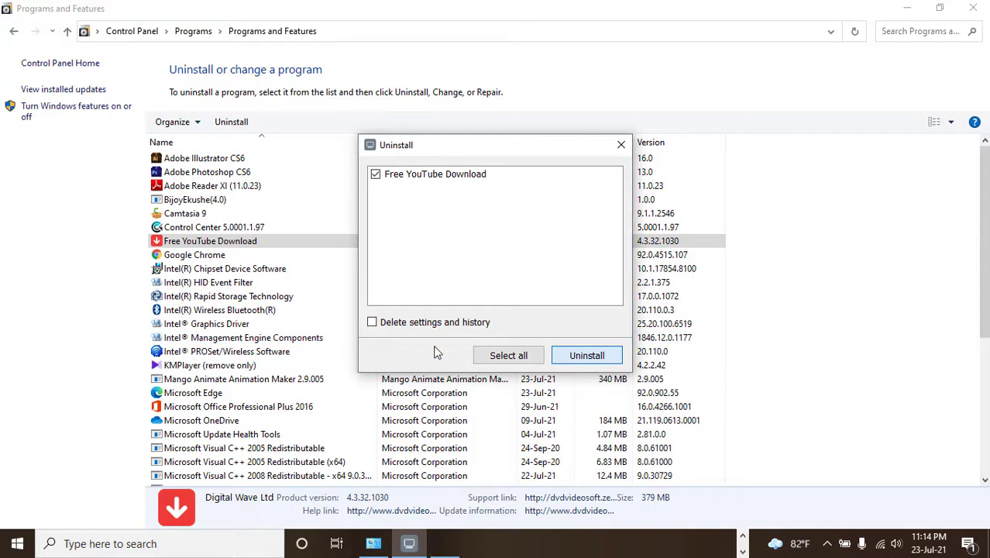
pyautogui.press('Return')
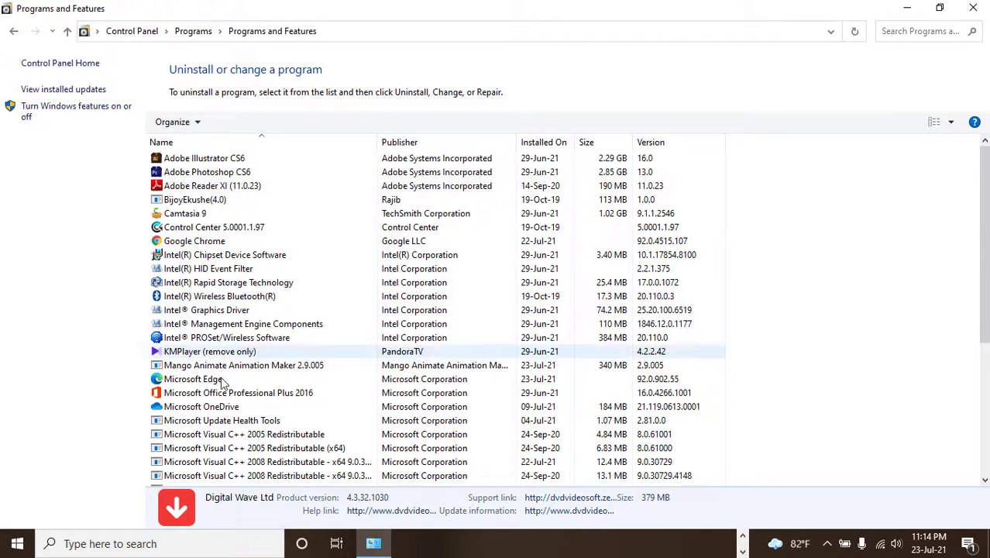
# - Look through the remaining installed programs, close Programs and Features and switch to the tips document in Word
pyautogui.scroll(-1, 275, 419)
pyautogui.scroll(-4, 275, 431)
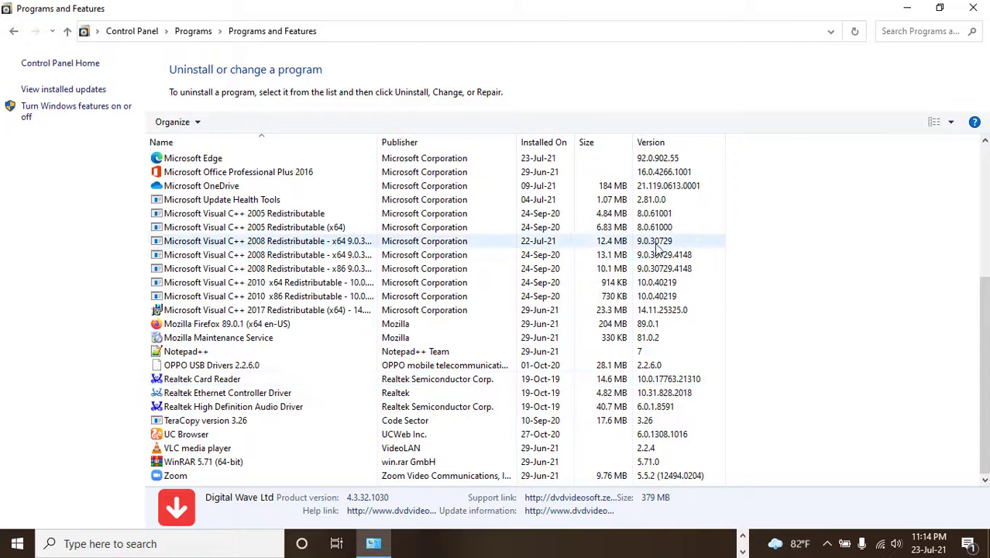
pyautogui.scroll(2, 313, 293)
pyautogui.scroll(3, 311, 293)
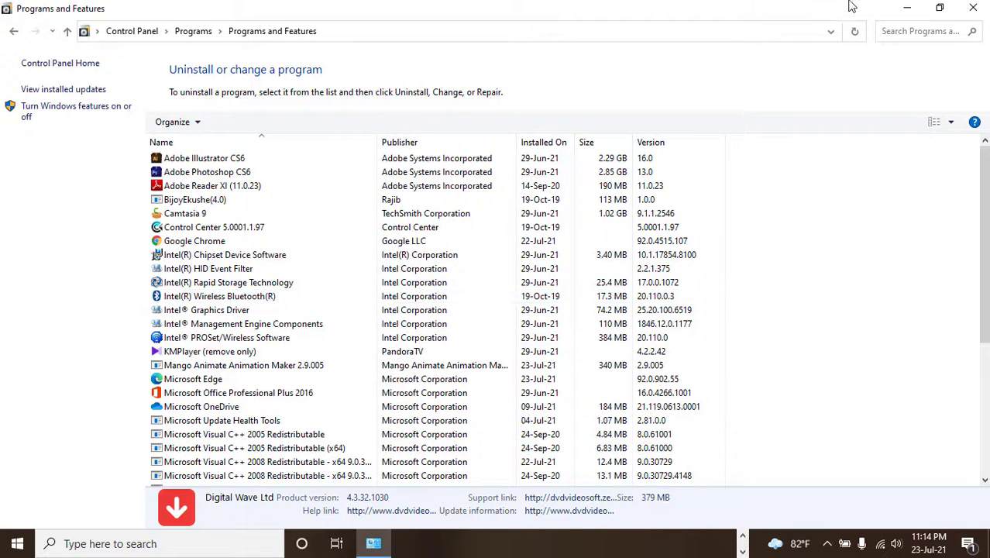
pyautogui.click(975, 9)
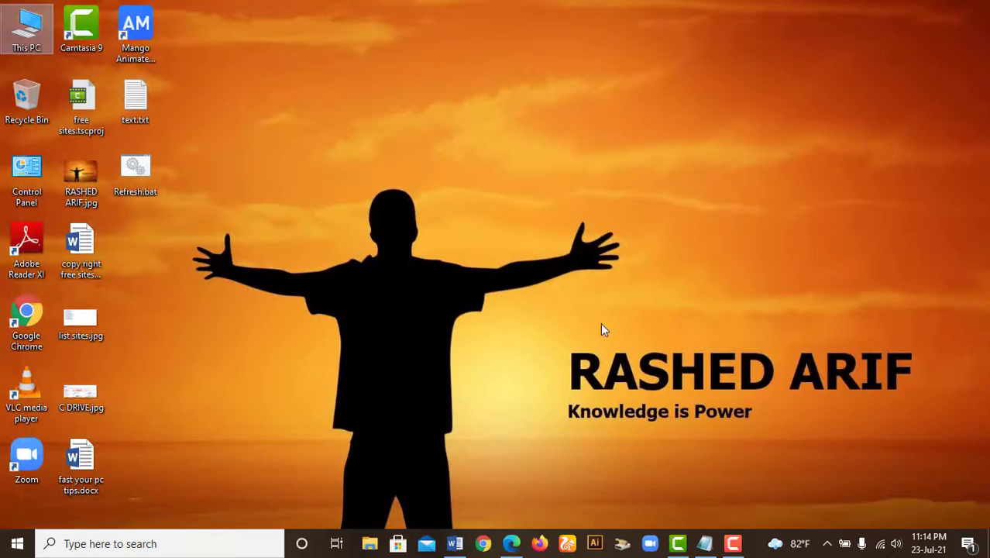
pyautogui.click(456, 545)
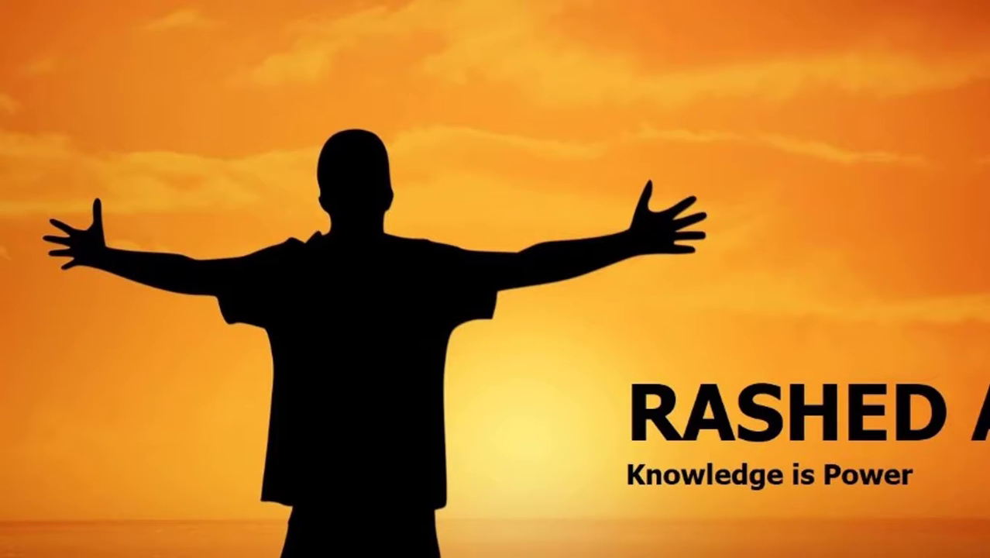
# - Find This PC through the Windows search and open the computer's system properties
pyautogui.click(88, 545)
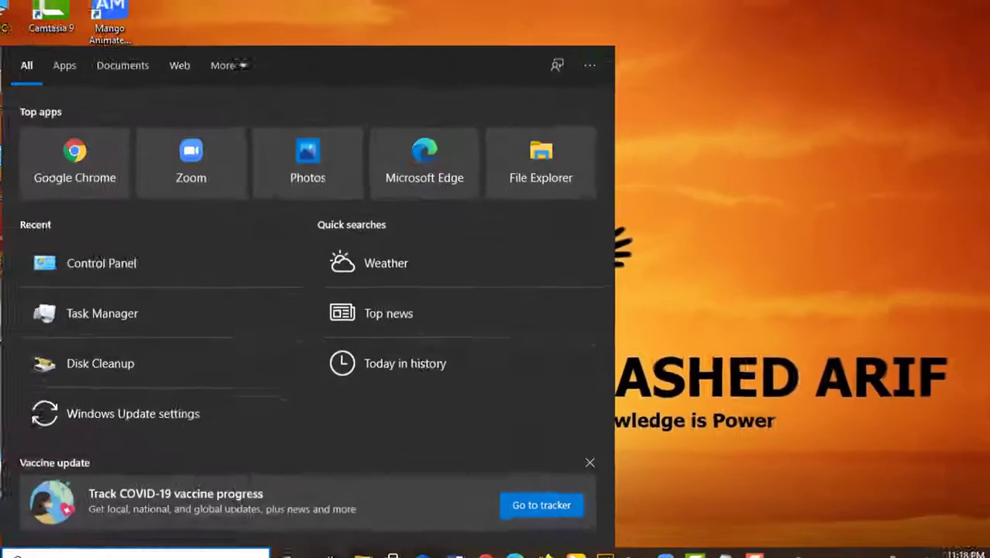
pyautogui.write('this')
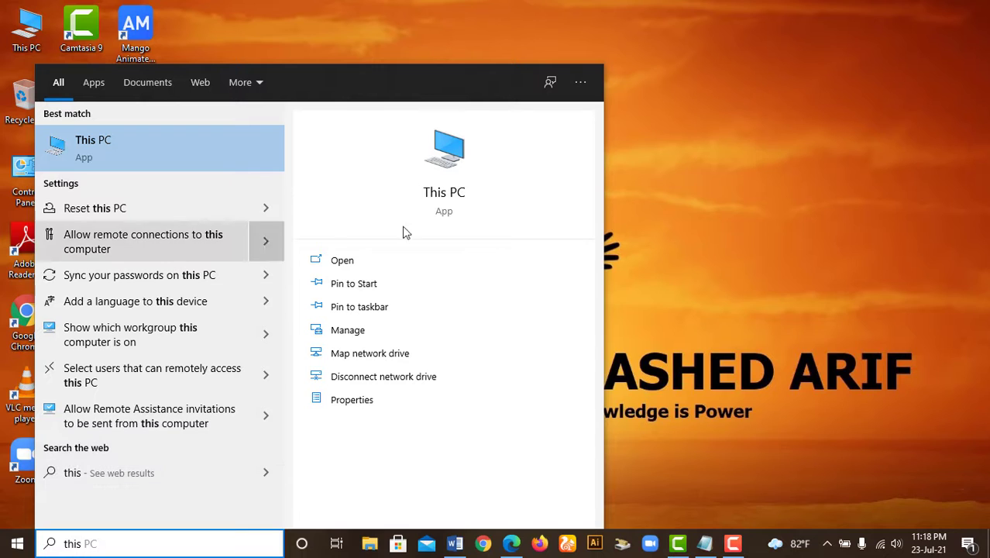
pyautogui.click(454, 194)
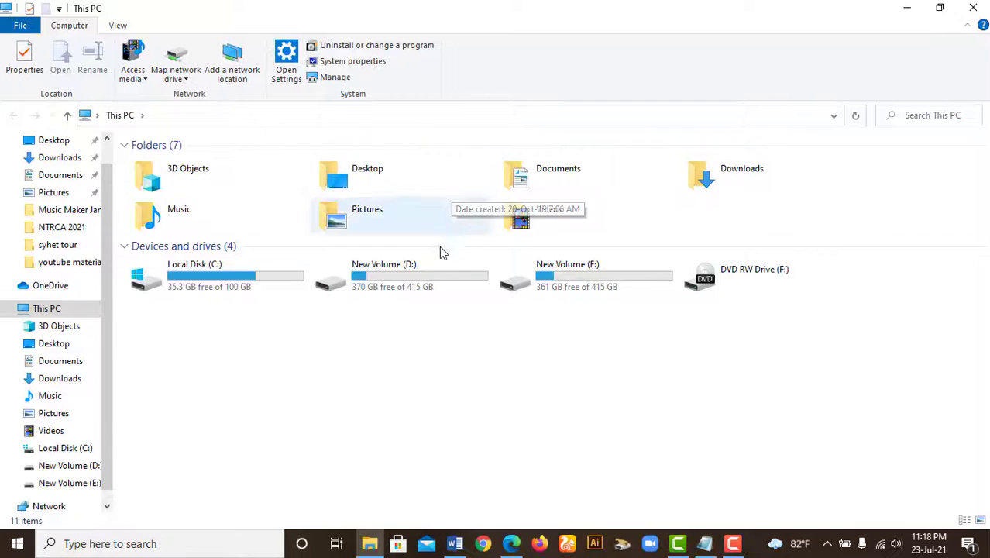
pyautogui.rightClick(392, 355)
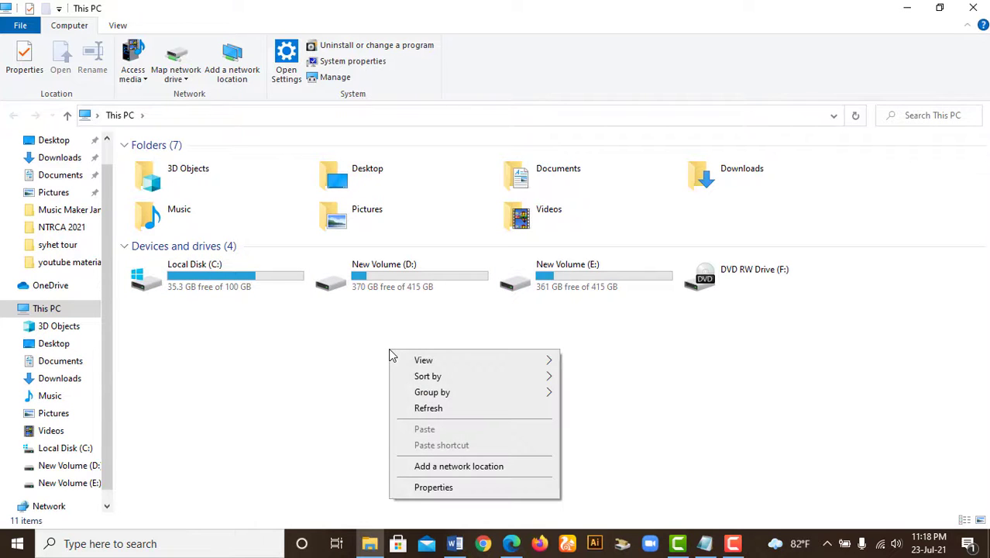
pyautogui.click(432, 488)
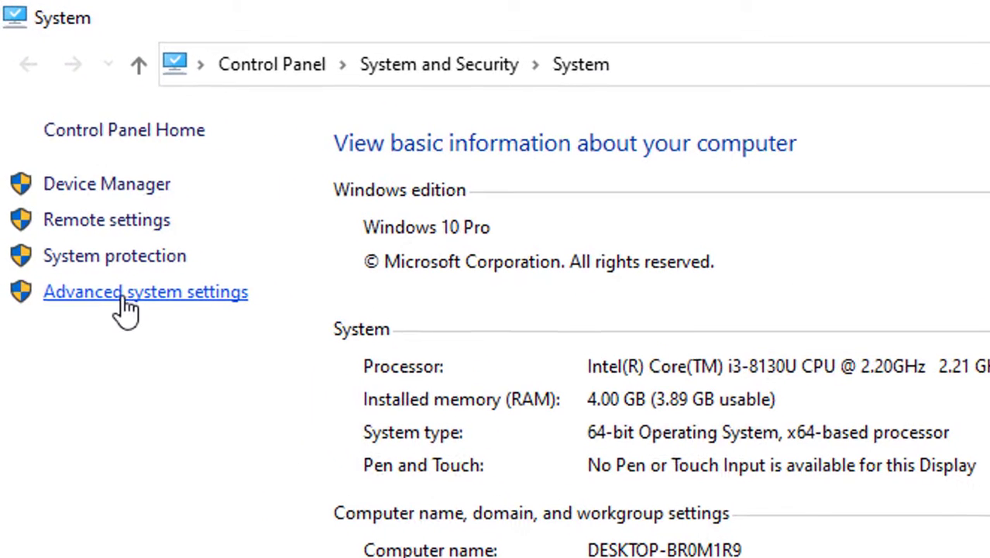
# - Open the advanced system settings, reposition the System Properties dialog and show the performance settings for visual effects
pyautogui.click(124, 301)
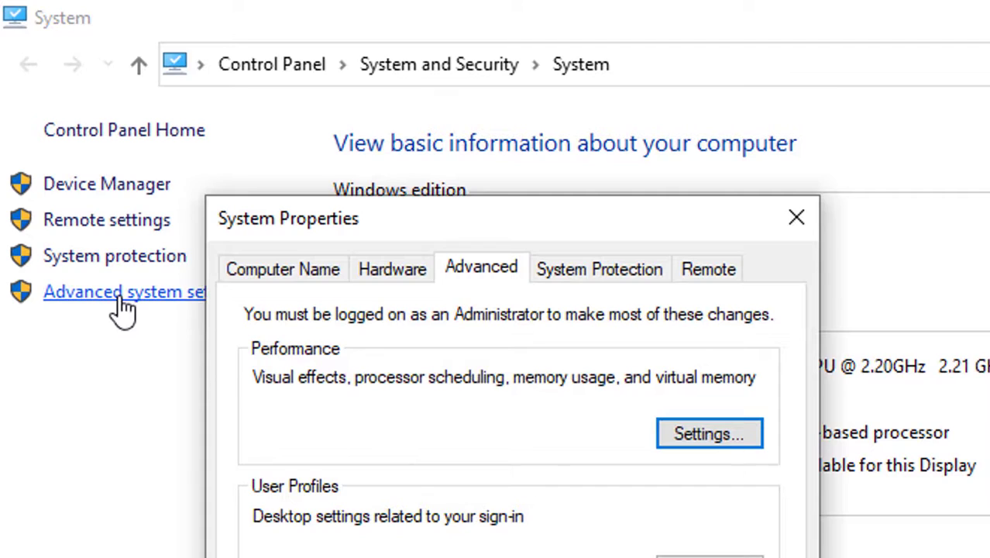
pyautogui.moveTo(470, 227); pyautogui.dragTo(868, 82)
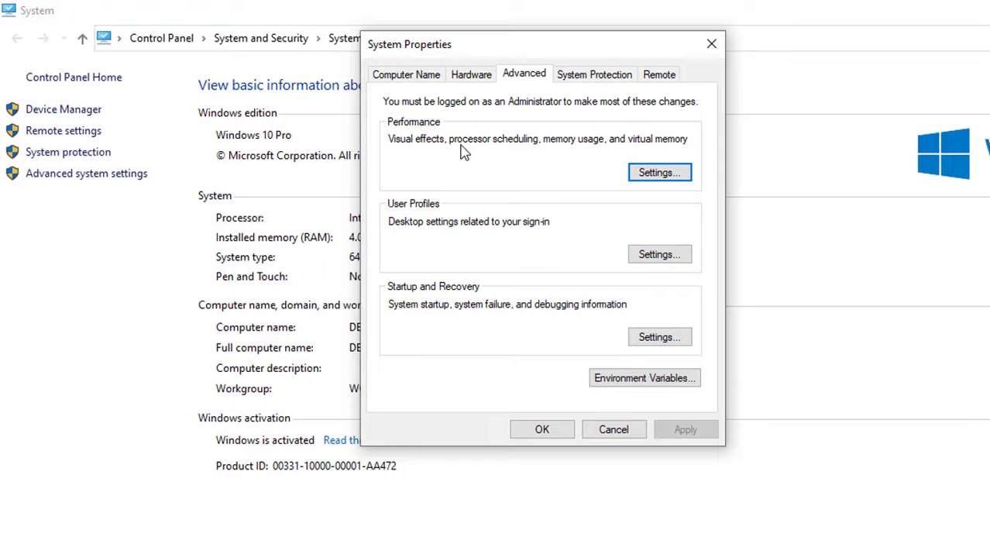
pyautogui.click(655, 177)
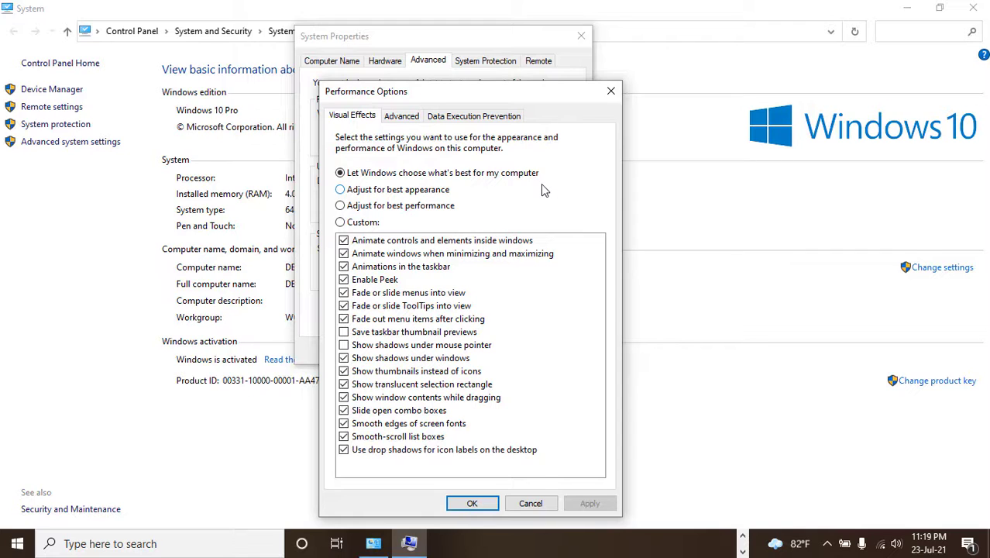
# - Try custom visual effects with every animation, fade, shadow, thumbnail and smoothing option turned off
pyautogui.click(363, 225)
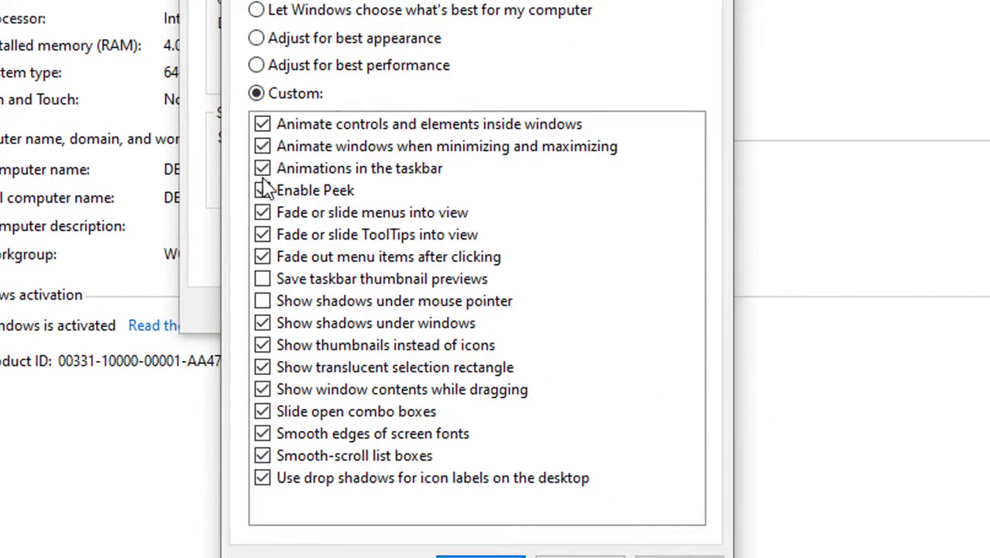
pyautogui.click(262, 125)
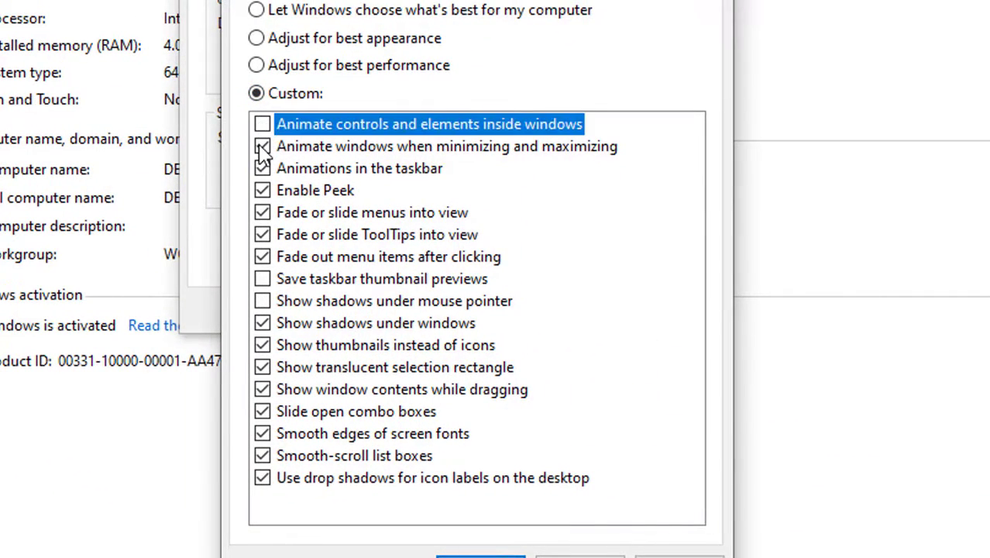
pyautogui.click(261, 145)
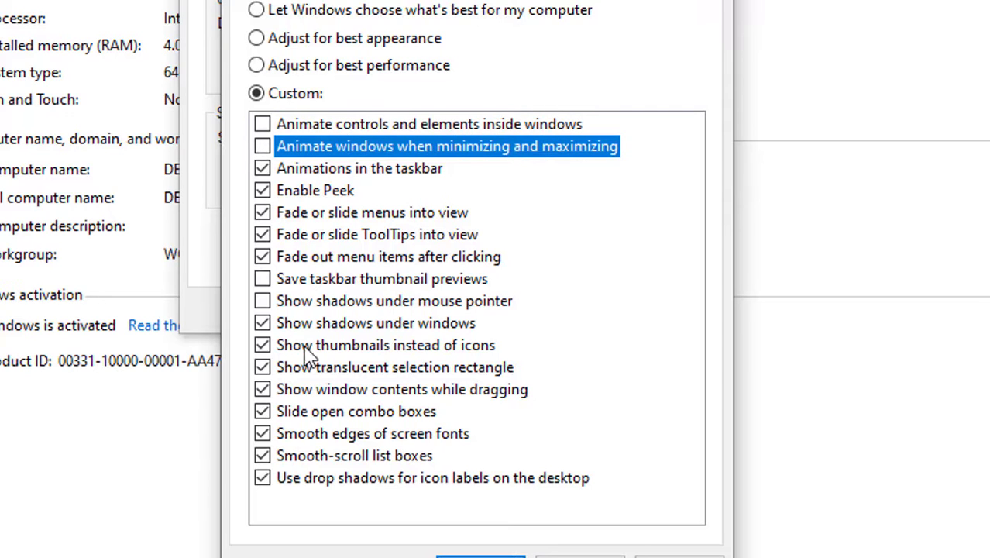
pyautogui.click(262, 168)
pyautogui.click(262, 190)
pyautogui.click(262, 213)
pyautogui.click(262, 234)
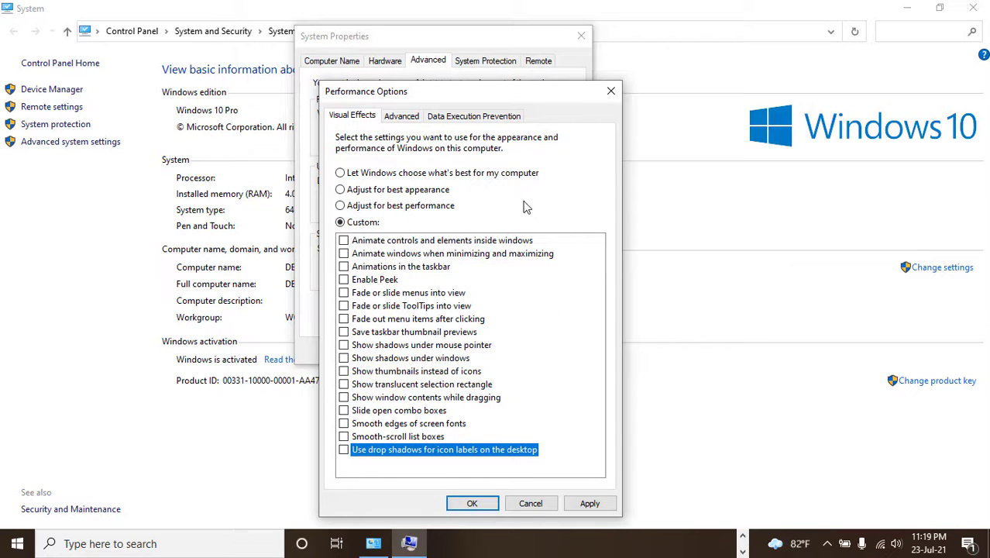
# - Choose "Let Windows choose what's best for my computer" and close Performance Options, System Properties and the System window without applying
pyautogui.click(414, 174)
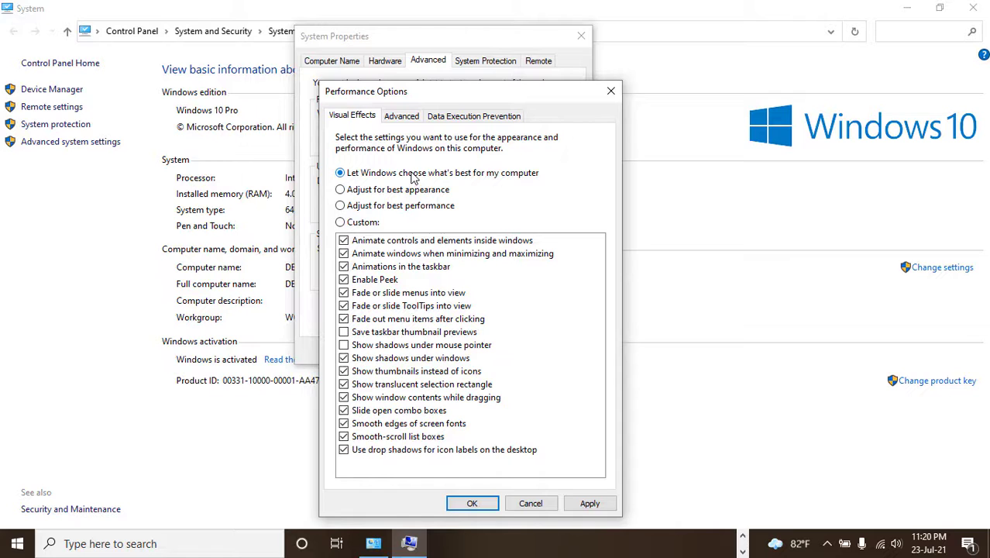
pyautogui.click(611, 92)
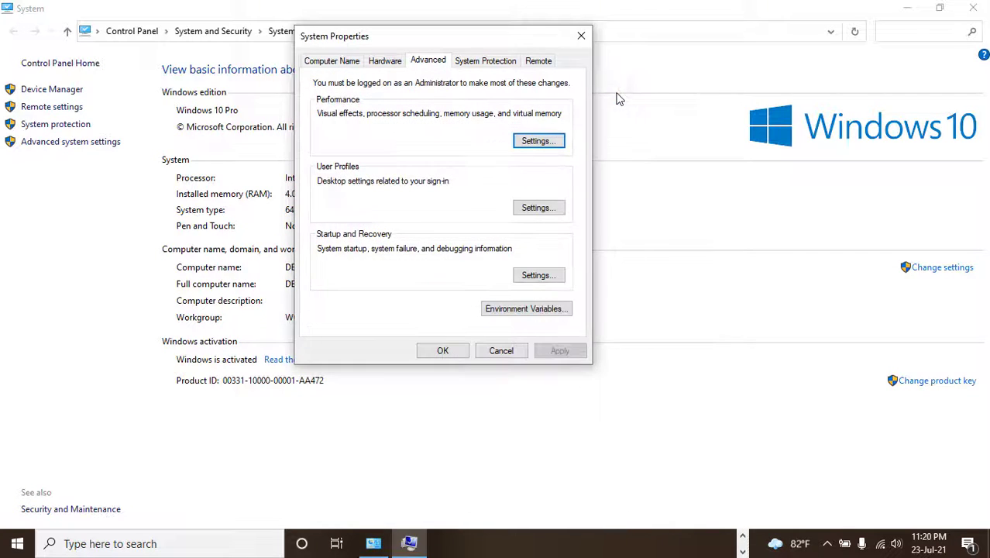
pyautogui.click(583, 37)
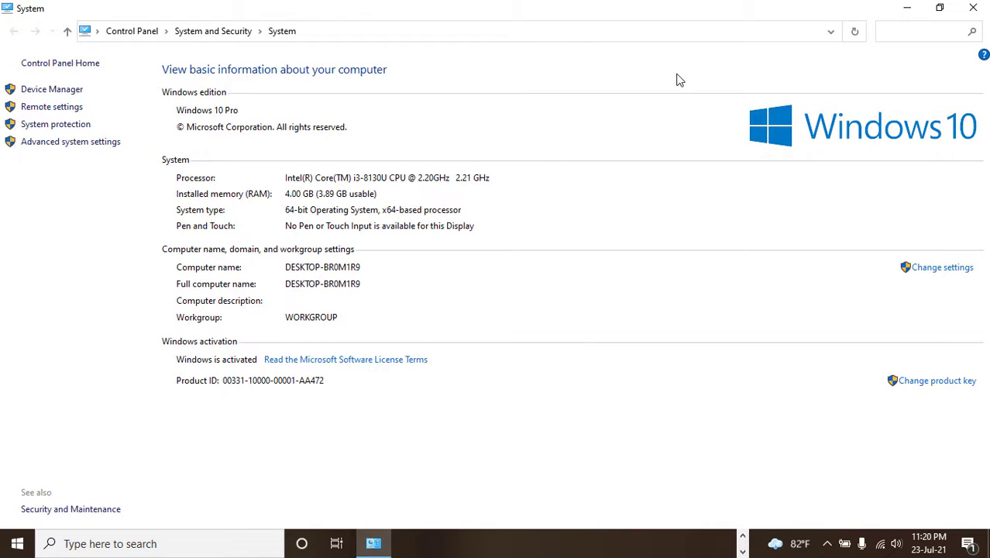
pyautogui.click(974, 9)
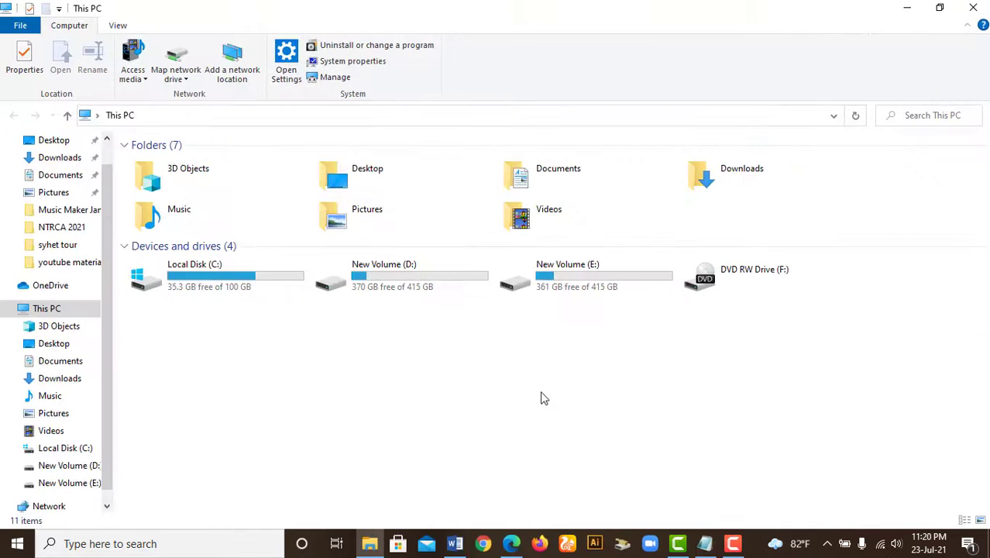
# - Switch to Word to review the remaining tips in "fast your pc tips.docx", and minimize the document
pyautogui.click(454, 543)
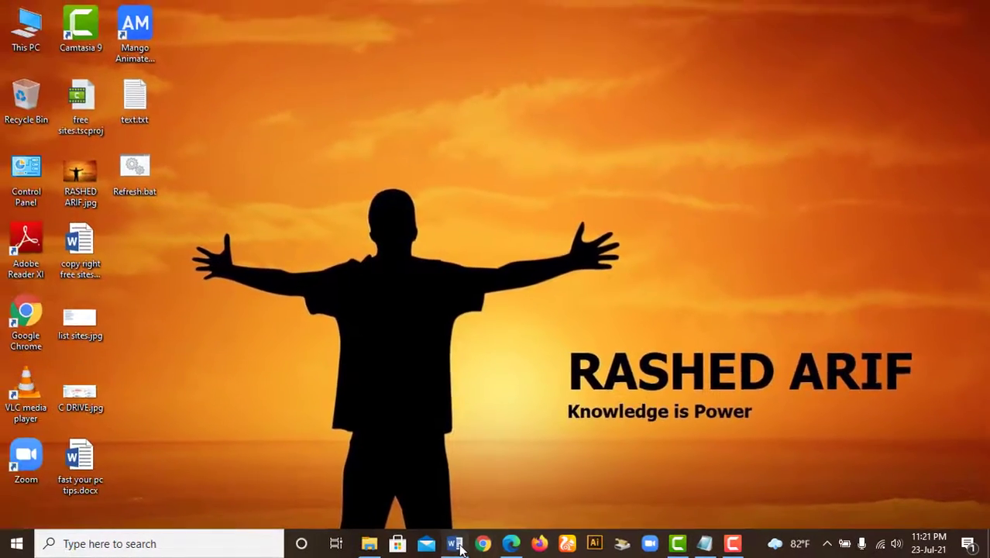
pyautogui.click(456, 544)
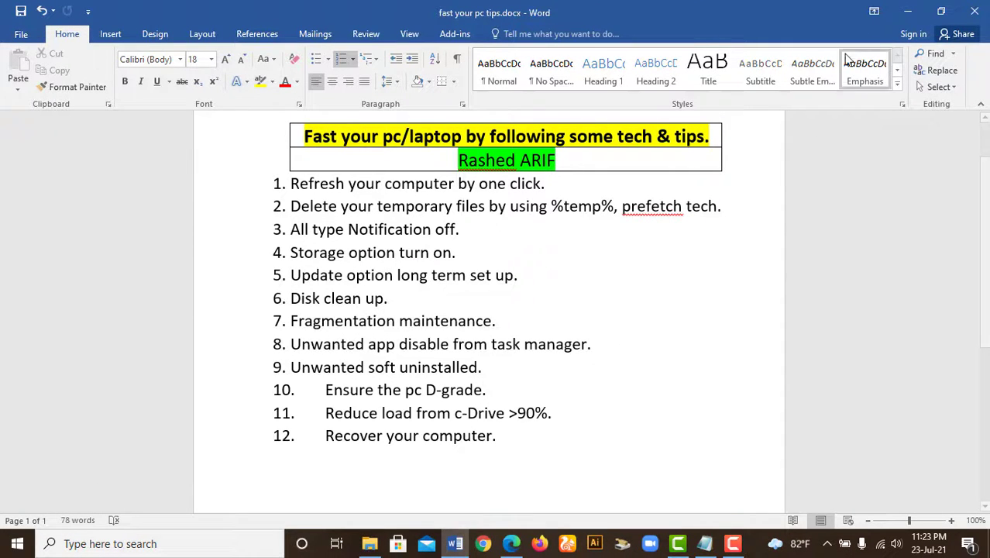
pyautogui.click(906, 10)
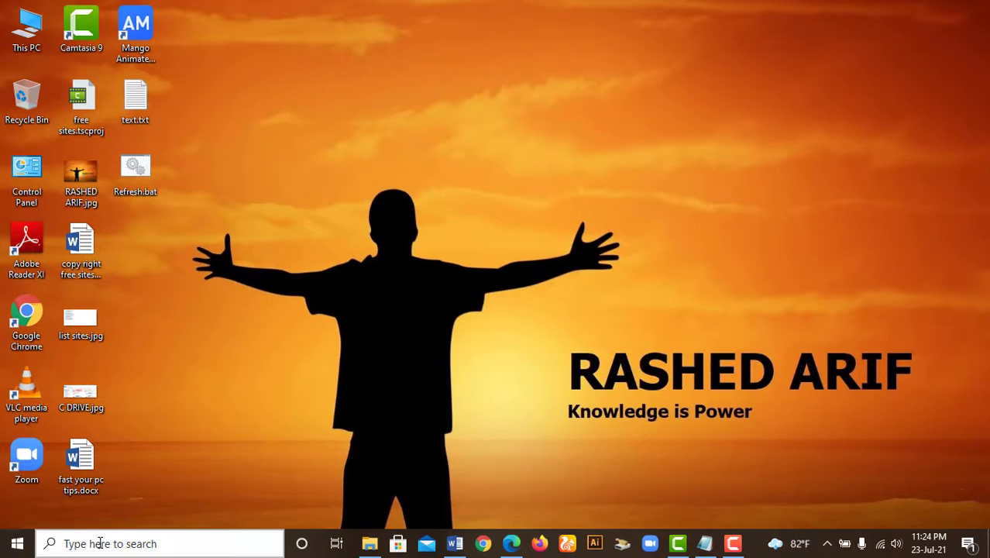
# - Find Settings through the Windows search and open the Recovery page under Update & Security
pyautogui.click(99, 543)
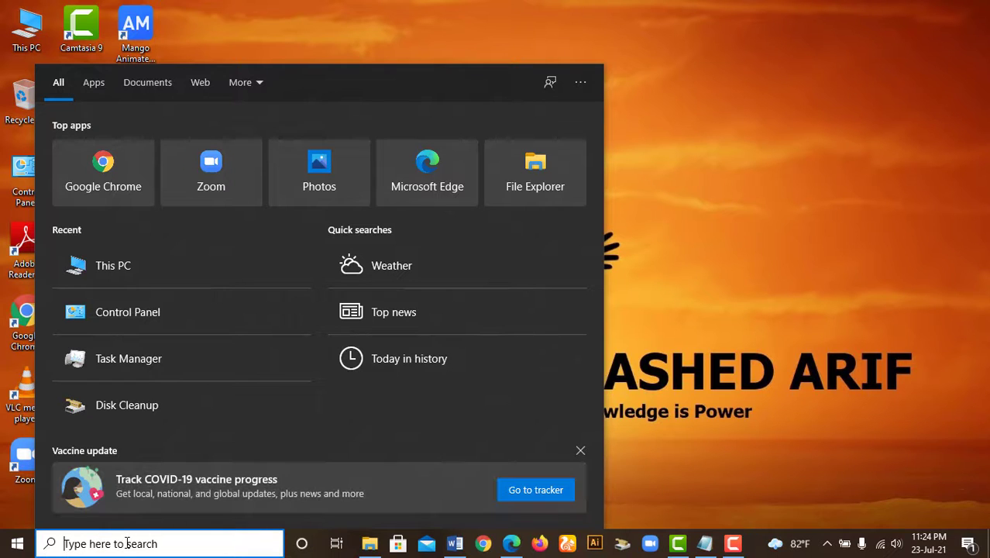
pyautogui.write('se')
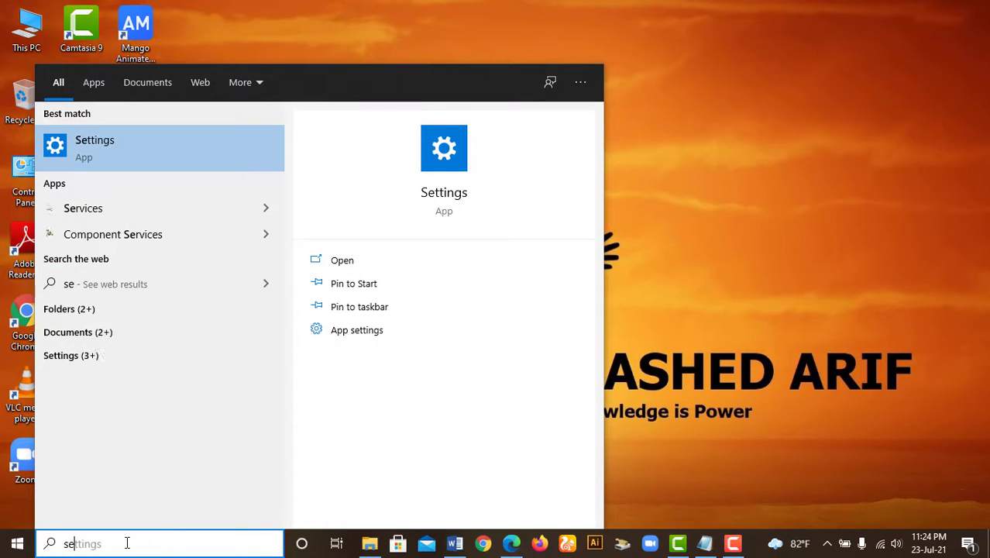
pyautogui.click(450, 190)
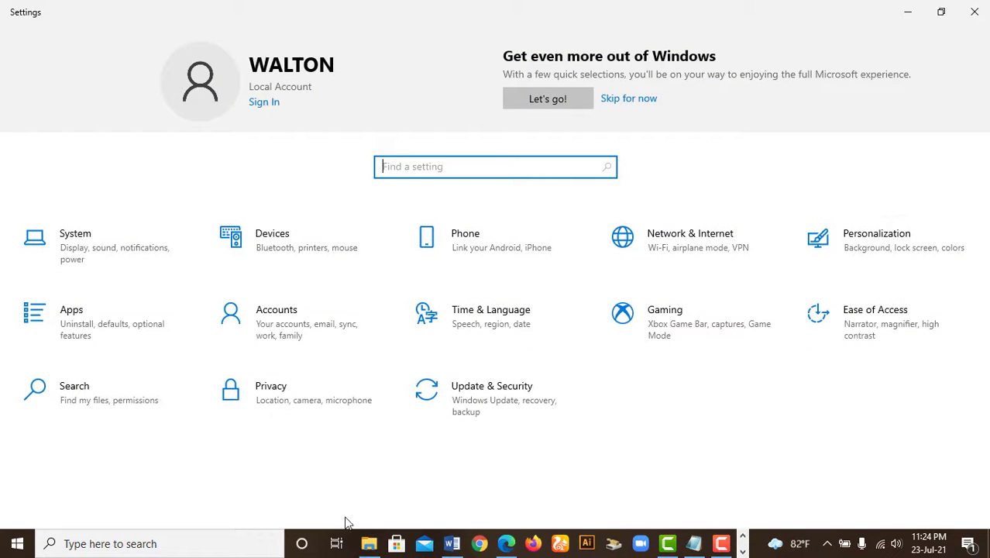
pyautogui.click(482, 403)
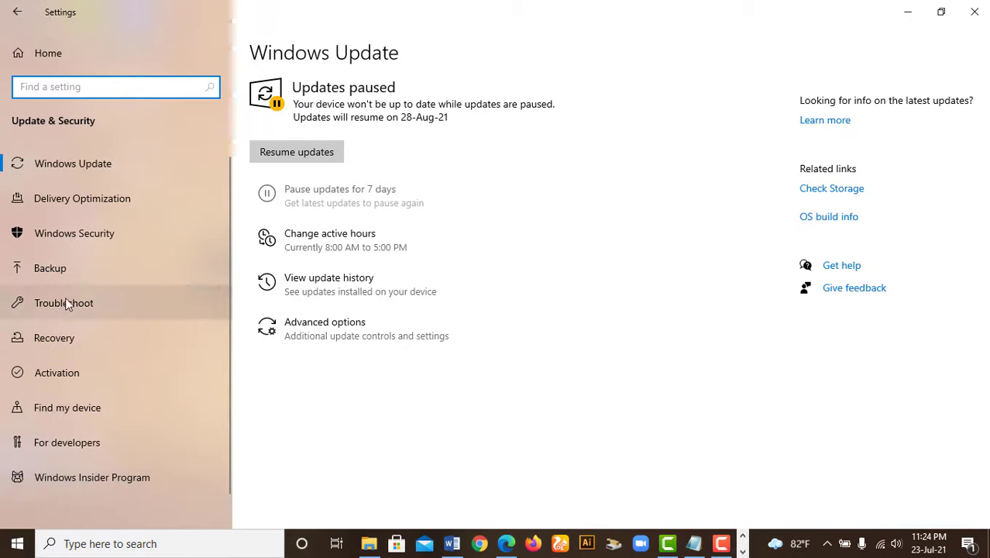
pyautogui.click(52, 340)
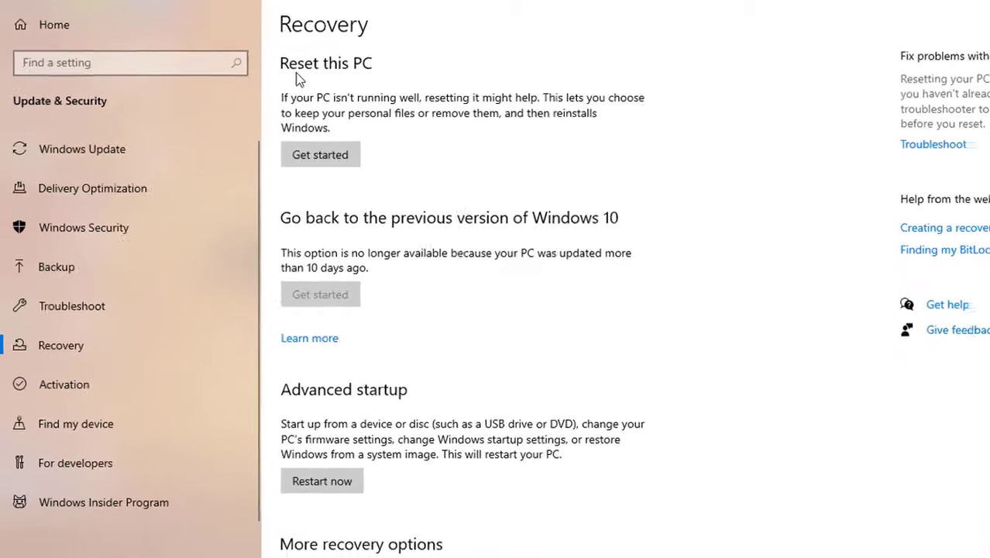
# - Start Reset this PC with "Keep my files", view the Windows reinstall options and cancel the reset
pyautogui.click(362, 154)
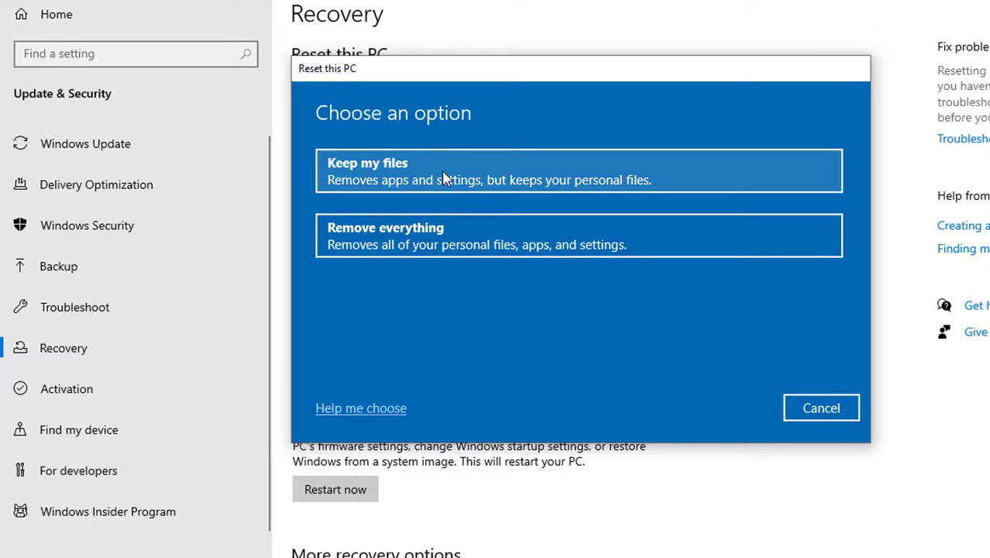
pyautogui.click(535, 174)
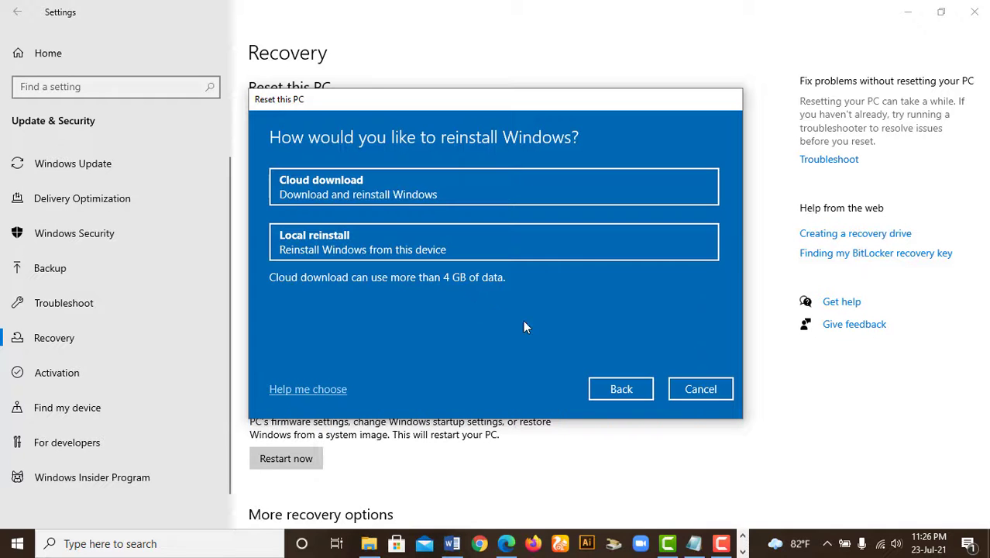
pyautogui.click(703, 389)
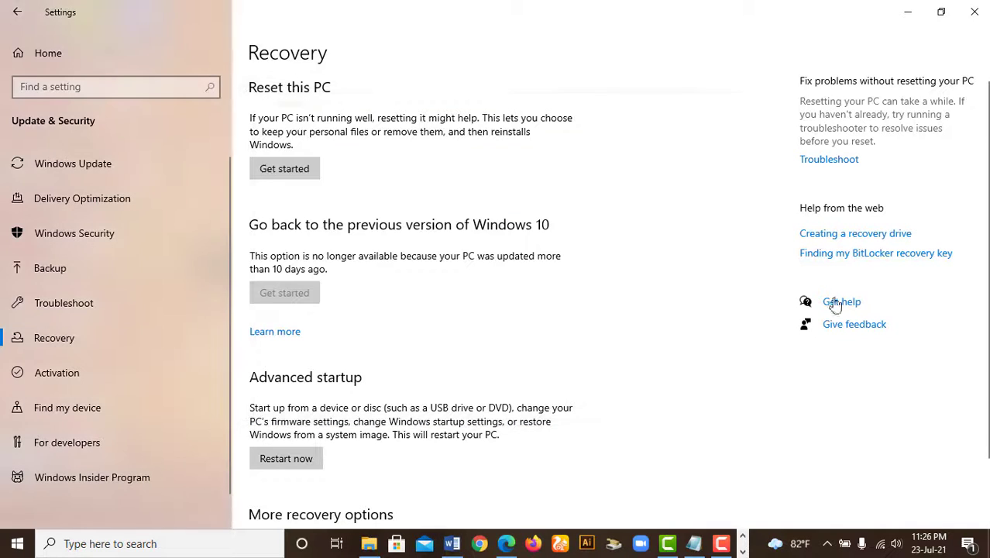
# - Minimize Settings and return to the tips list in the Word document
pyautogui.click(910, 14)
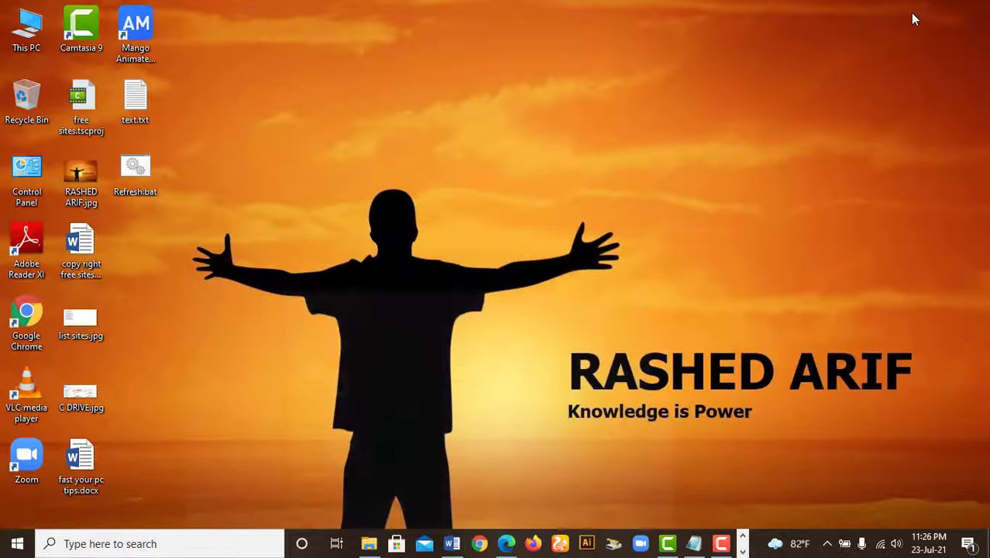
pyautogui.click(457, 543)
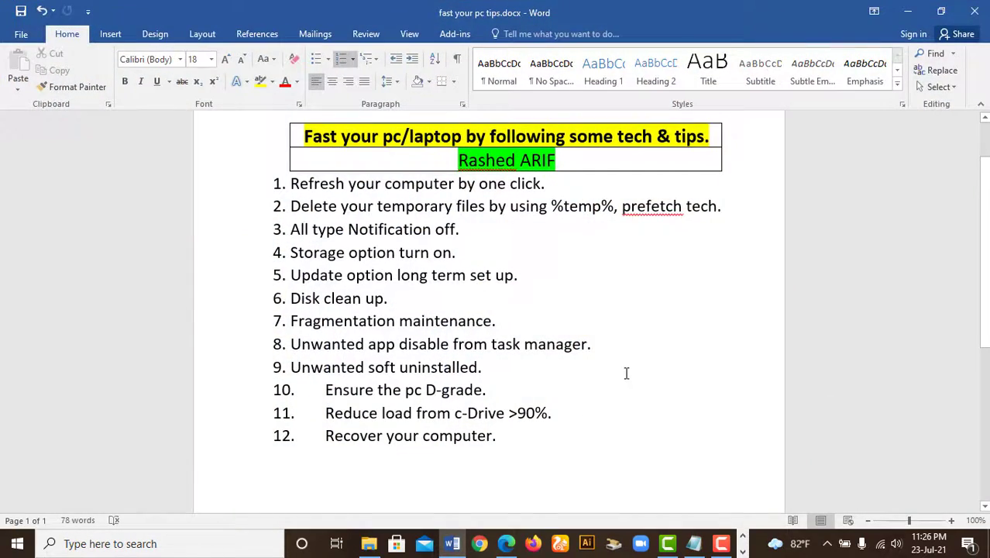